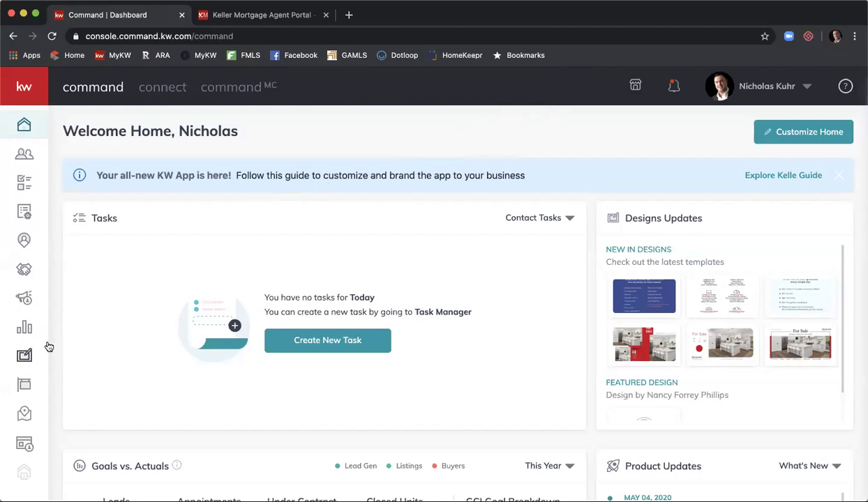
Step: From Designs, create a new Social design and continue to the Instagram template gallery
{"action": "left_click", "coordinate": [28, 356]}
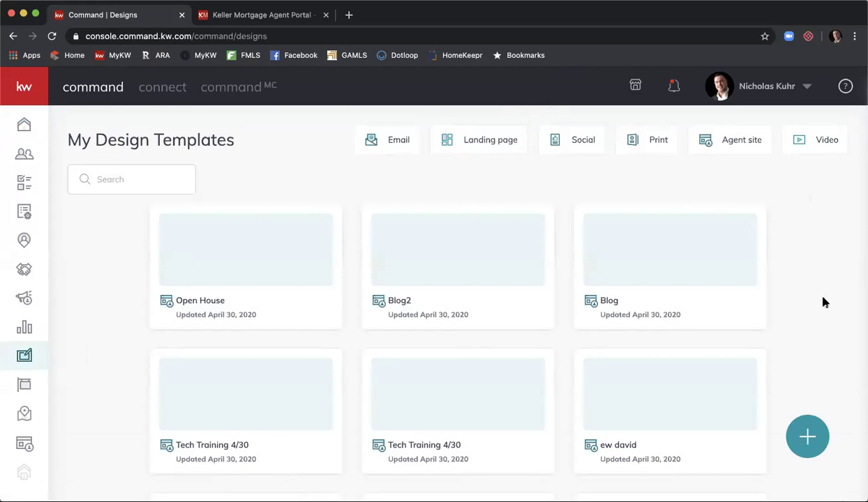
{"action": "left_click", "coordinate": [809, 438]}
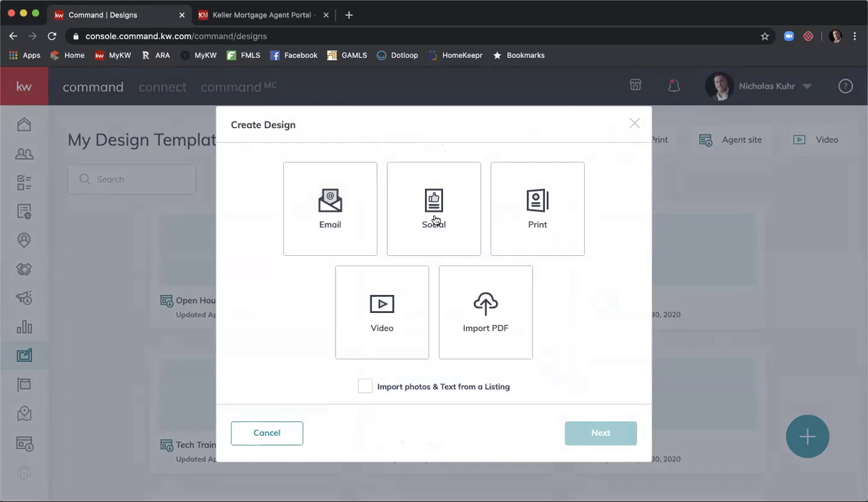
{"action": "left_click", "coordinate": [434, 220]}
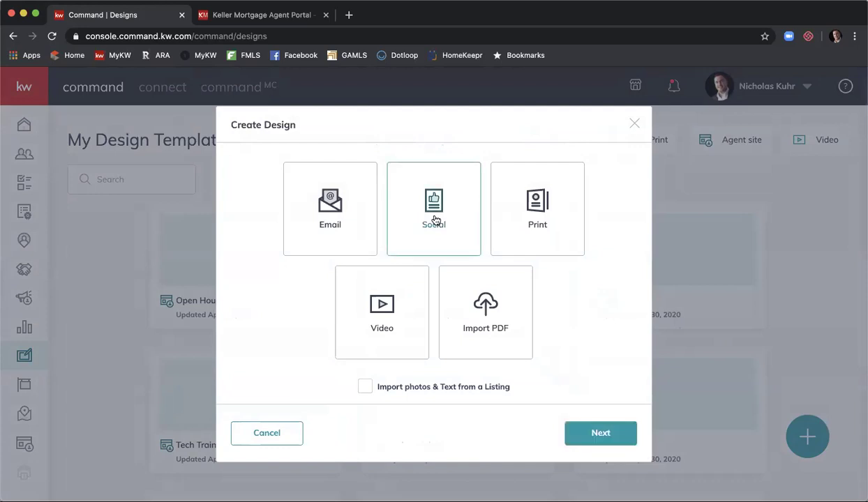
{"action": "left_click", "coordinate": [599, 433]}
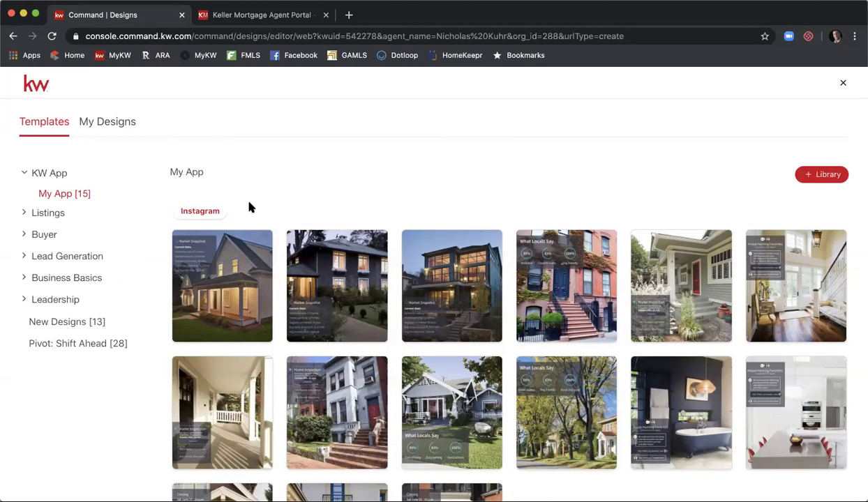
Step: Open the Buyer › Keller Mortgage templates, check the Facebook versions, then return to Instagram
{"action": "left_click", "coordinate": [45, 234]}
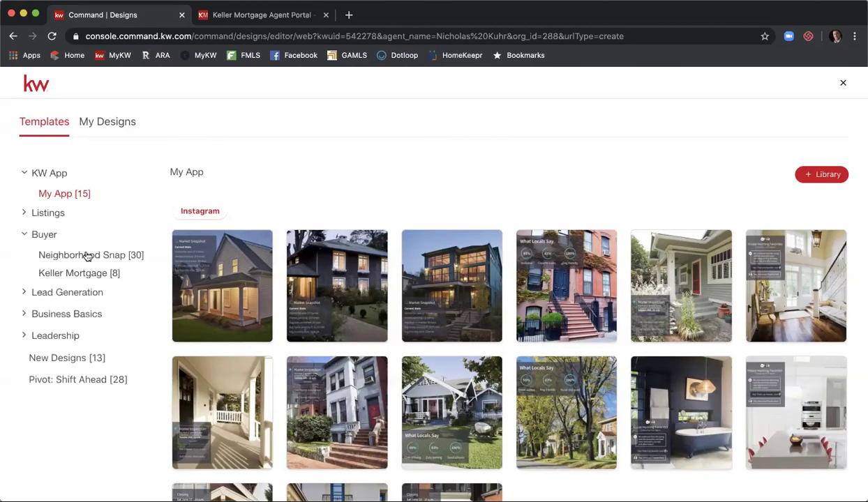
{"action": "left_click", "coordinate": [92, 275]}
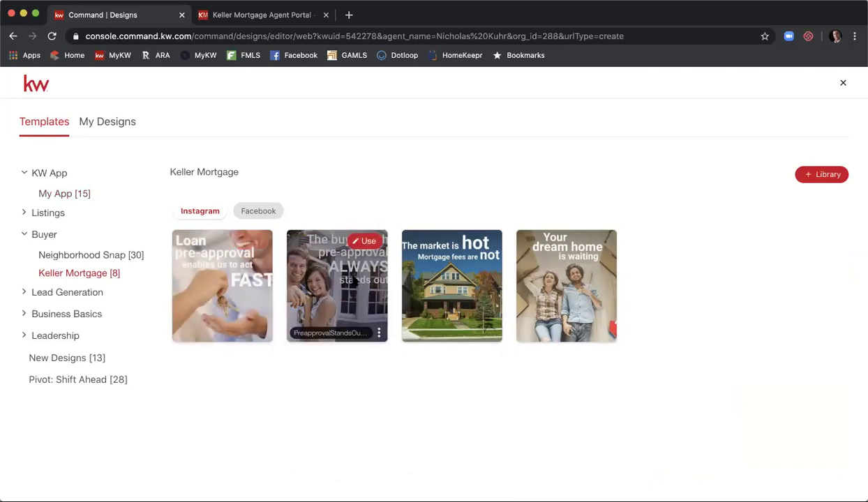
{"action": "left_click", "coordinate": [267, 220]}
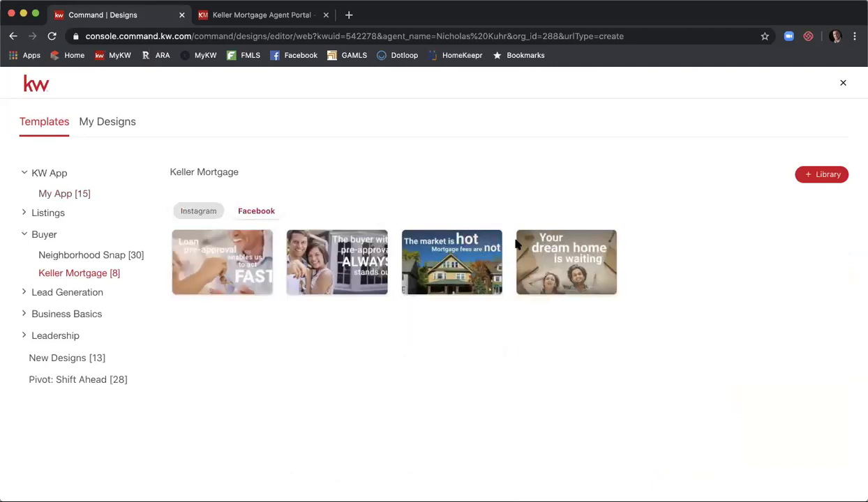
{"action": "left_click", "coordinate": [207, 210]}
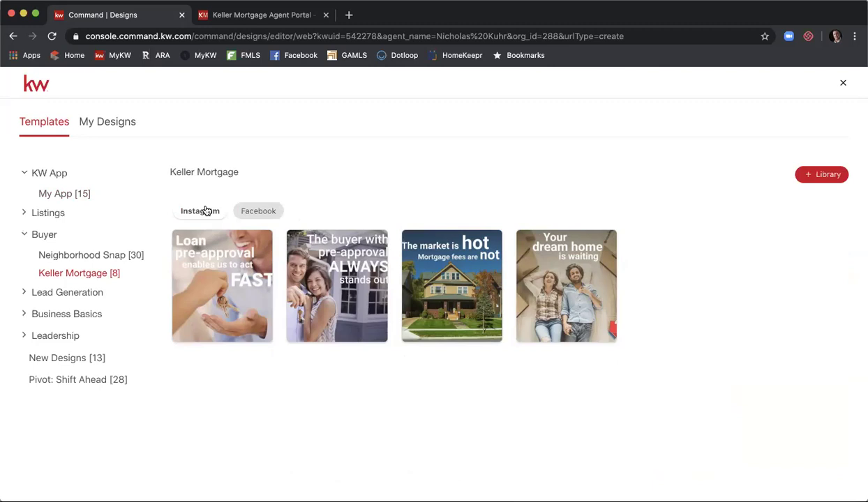
{"action": "mouse_move", "coordinate": [427, 236]}
{"action": "mouse_move", "coordinate": [606, 269]}
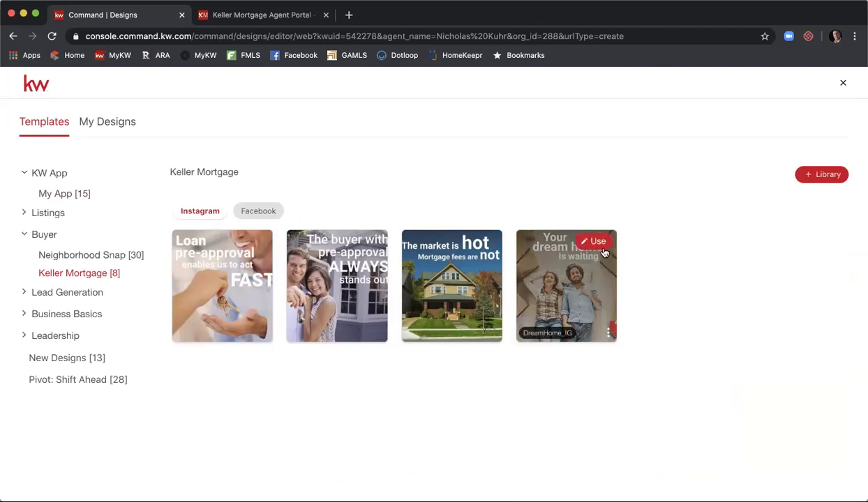
{"action": "left_click", "coordinate": [595, 241]}
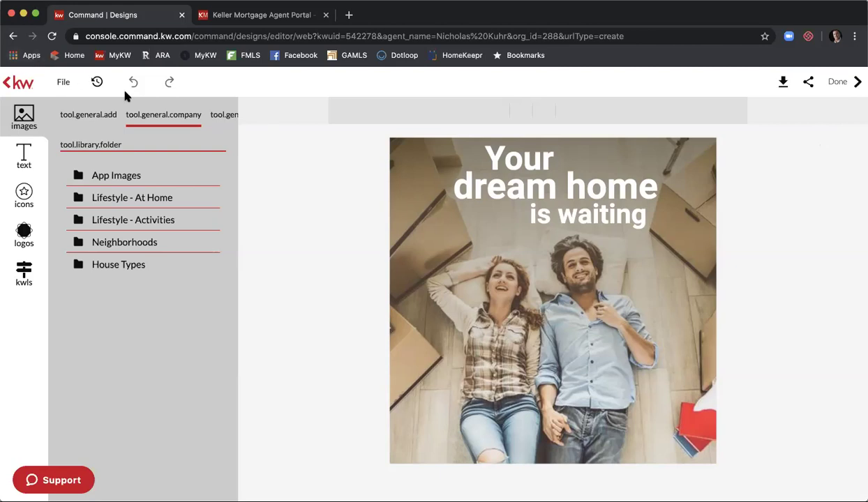
{"action": "left_click", "coordinate": [52, 35]}
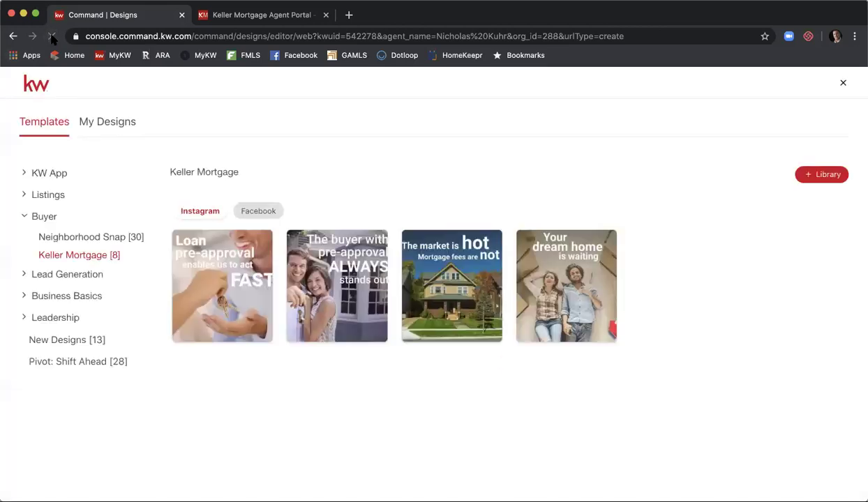
{"action": "mouse_move", "coordinate": [581, 264]}
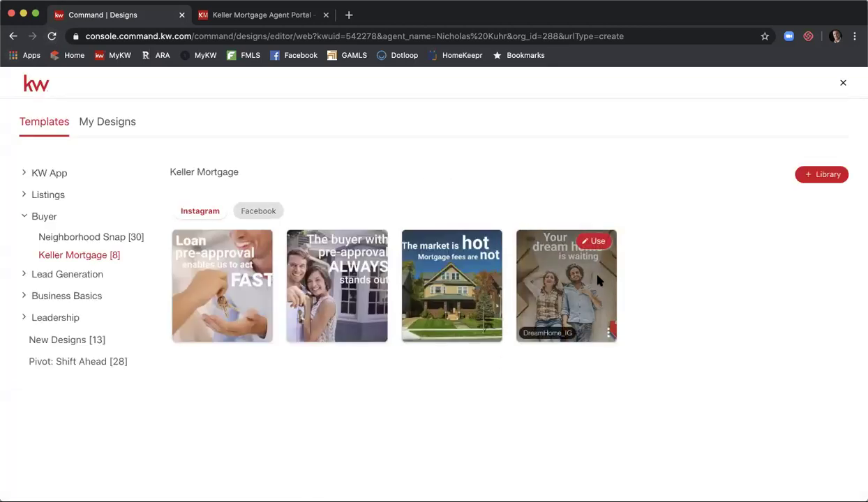
Step: Create a design from the DreamHome_IG template and save it with Done
{"action": "left_click", "coordinate": [586, 248]}
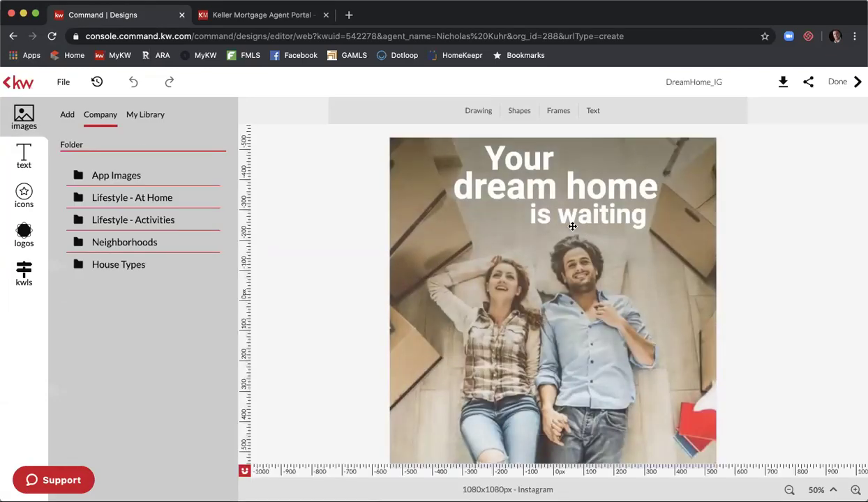
{"action": "left_click", "coordinate": [834, 83]}
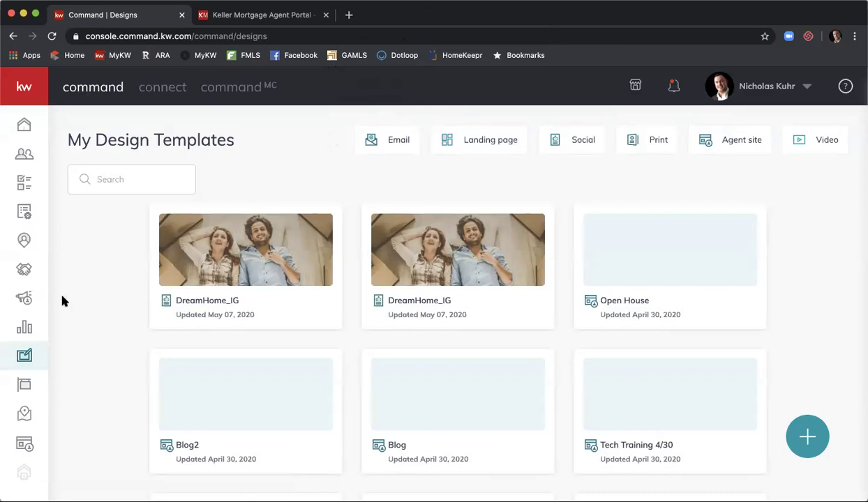
Step: Go to Campaigns and start a new campaign to see the campaign-type options
{"action": "left_click", "coordinate": [24, 299]}
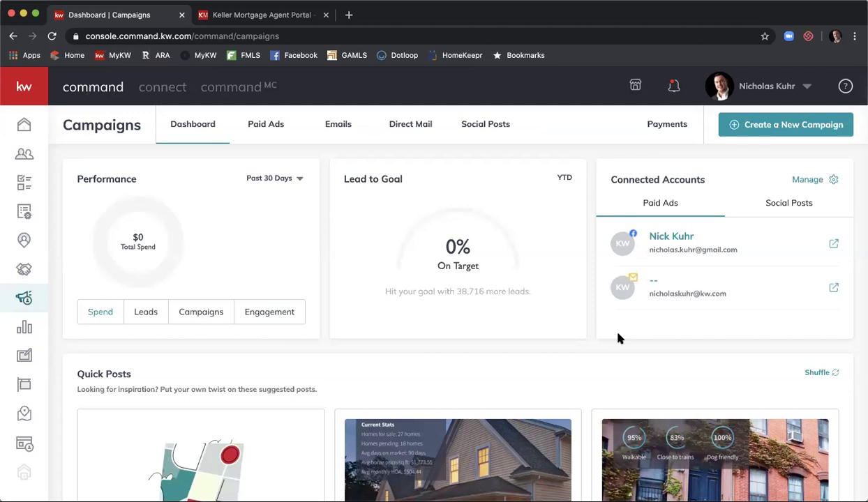
{"action": "left_click", "coordinate": [794, 135]}
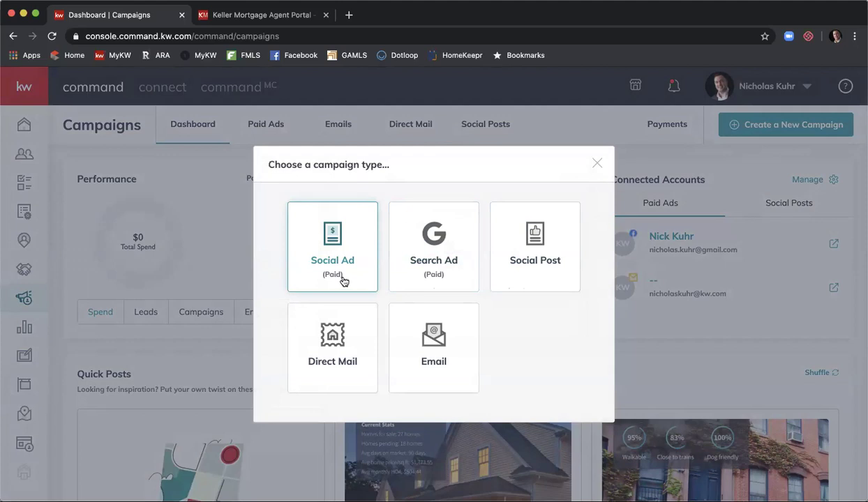
Step: Choose a Social Ad (Paid) campaign and name it 'Keller Mortgage Lead Gen 5/07'
{"action": "left_click", "coordinate": [343, 282]}
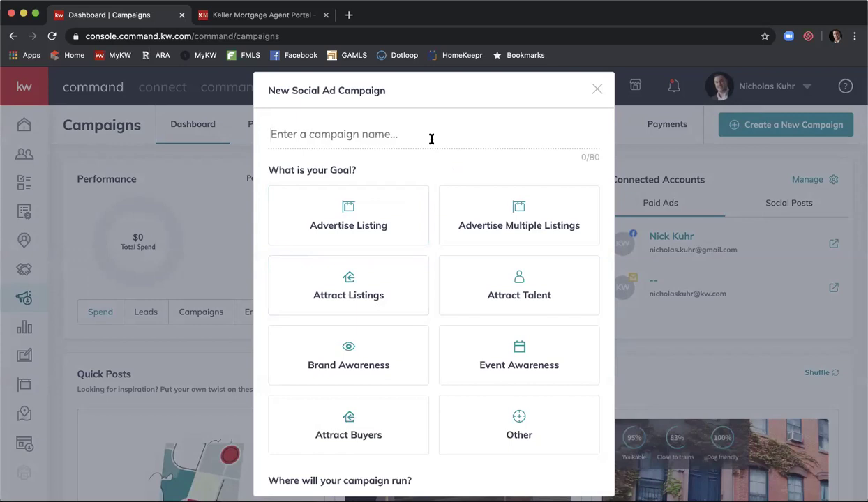
{"action": "type", "text": "Keller Mor"}
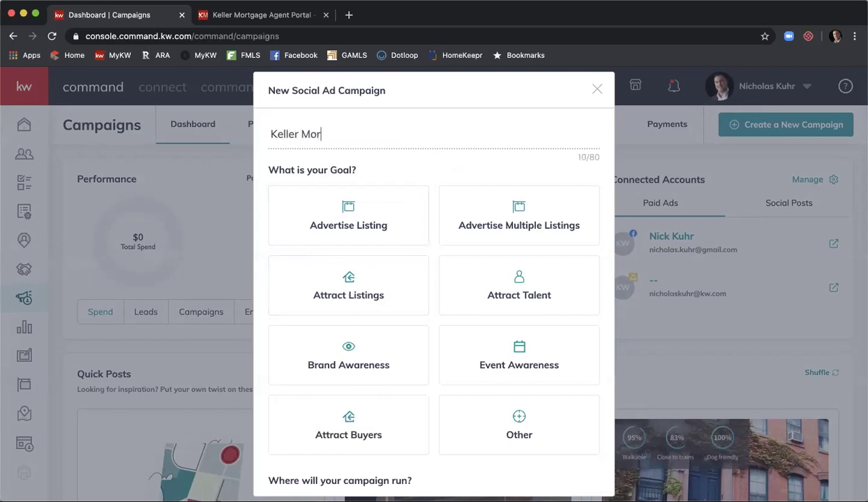
{"action": "type", "text": "tgage Lead Ge"}
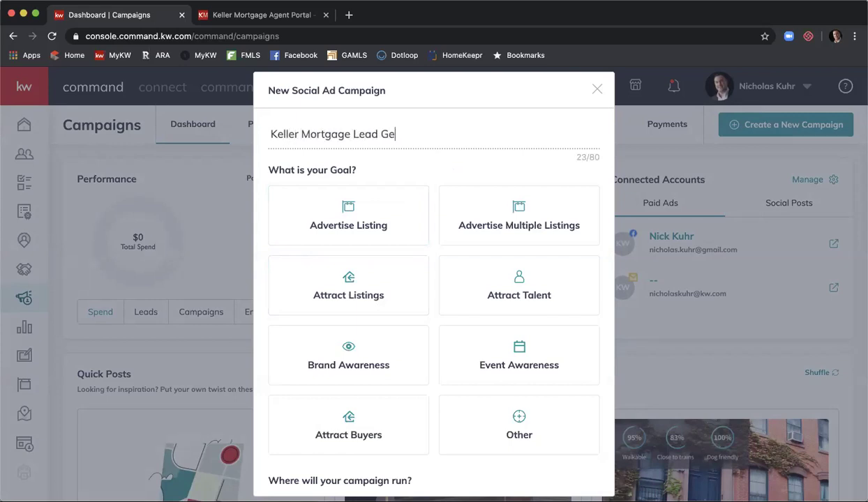
{"action": "type", "text": "n 5/07"}
Step: Set the goal to Attract Buyers, run it on Facebook and Instagram, and set up the campaign
{"action": "left_click", "coordinate": [362, 425]}
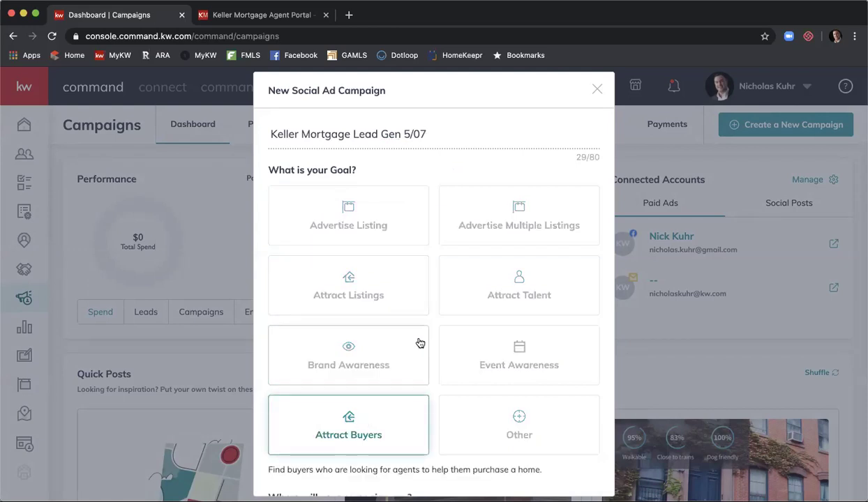
{"action": "scroll", "coordinate": [443, 298], "scroll_direction": "down", "scroll_amount": 1}
{"action": "scroll", "coordinate": [443, 298], "scroll_direction": "down", "scroll_amount": 5}
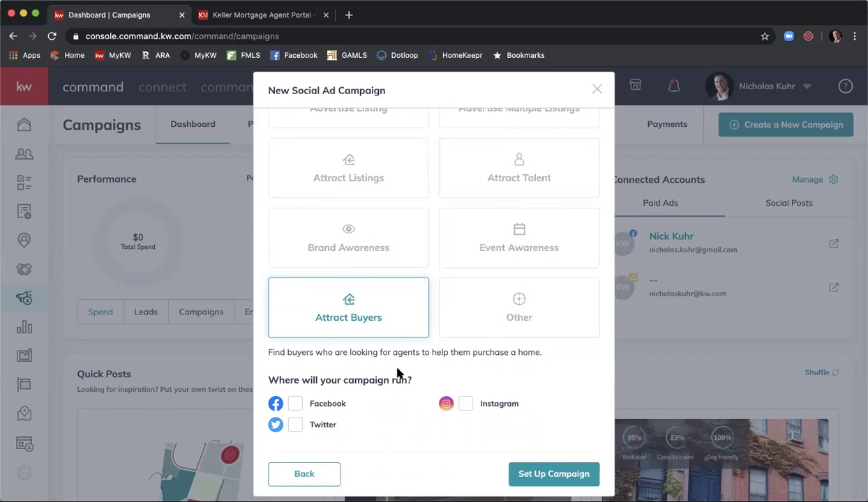
{"action": "left_click", "coordinate": [295, 403]}
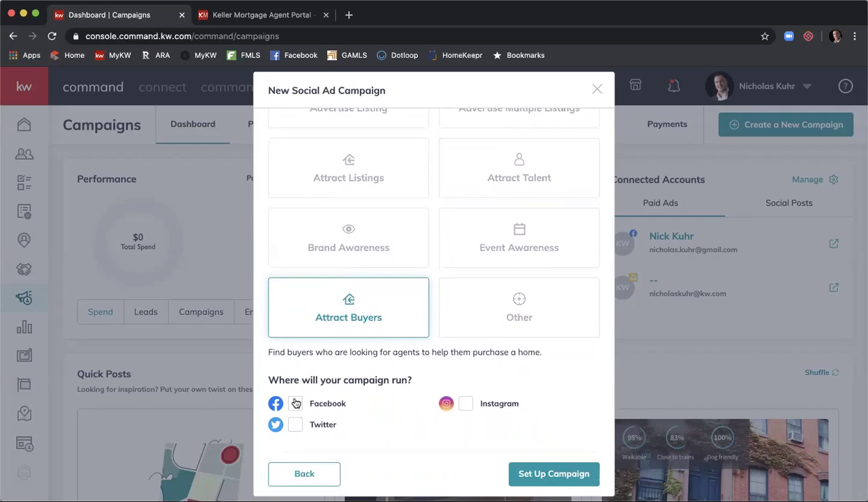
{"action": "left_click", "coordinate": [463, 403]}
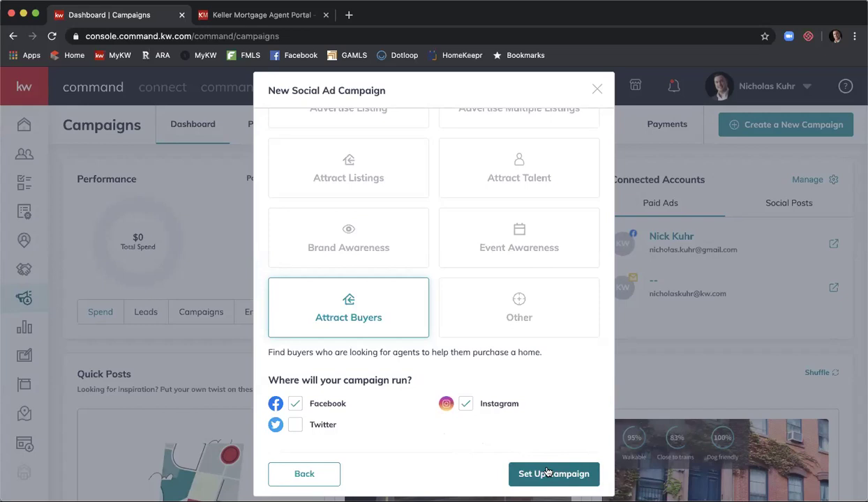
{"action": "left_click", "coordinate": [548, 473]}
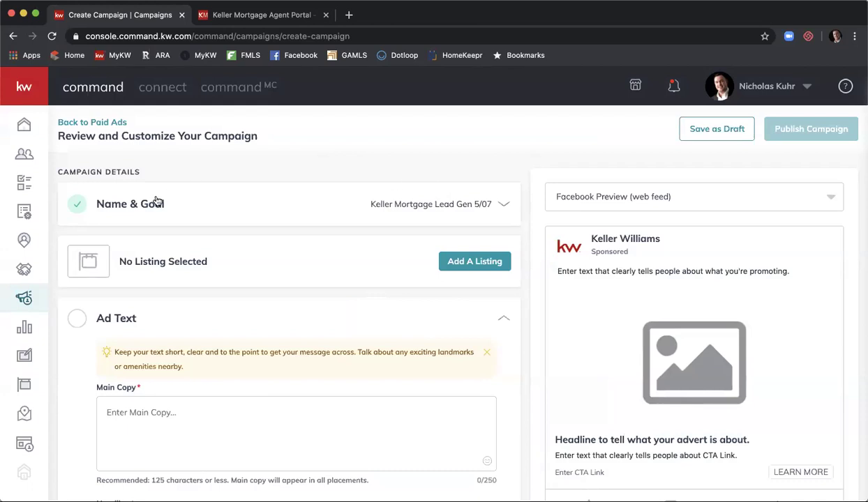
Step: Check Name & Goal shows Keller Mortgage Lead Gen 5/07 with Attract Buyers, then collapse it
{"action": "left_click", "coordinate": [239, 203]}
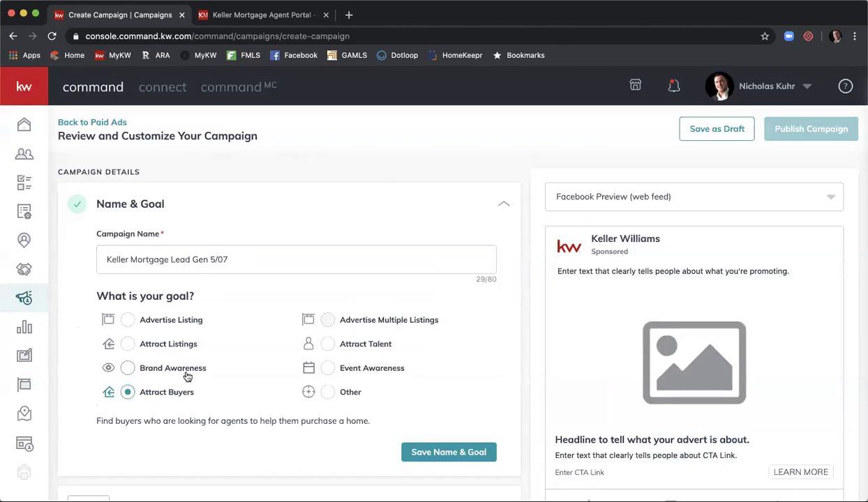
{"action": "left_click", "coordinate": [504, 205]}
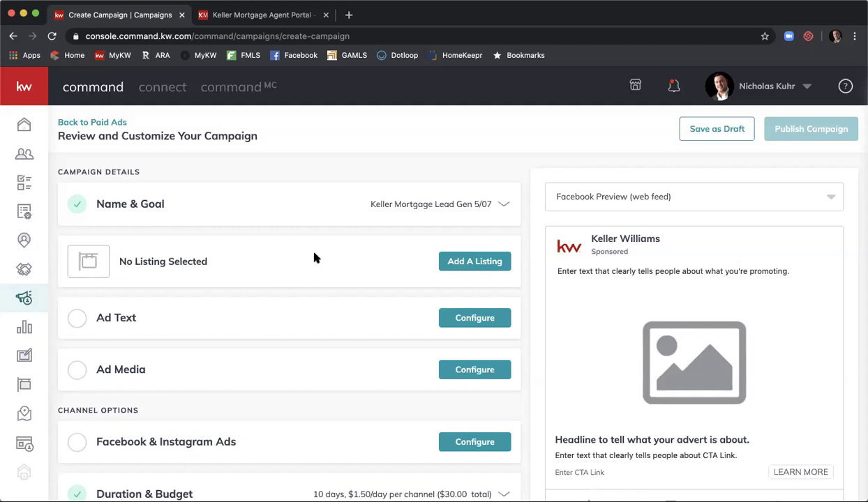
{"action": "scroll", "coordinate": [314, 259], "scroll_direction": "down", "scroll_amount": 2}
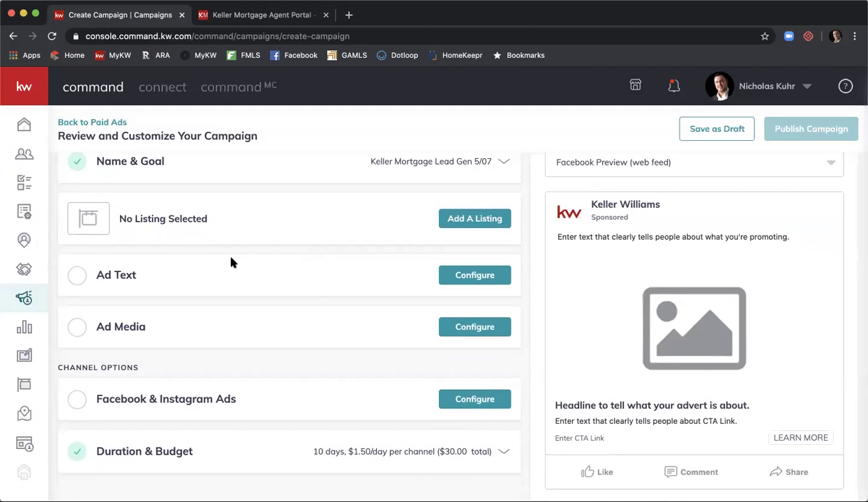
Step: Expand Ad Text to reveal the empty Main Copy, Headline and Description fields
{"action": "left_click", "coordinate": [468, 277]}
{"action": "scroll", "coordinate": [467, 279], "scroll_direction": "down", "scroll_amount": 3}
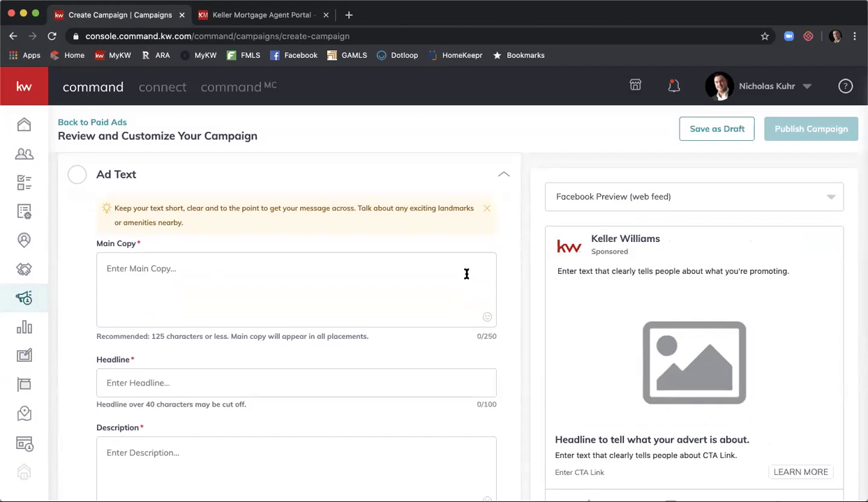
{"action": "scroll", "coordinate": [467, 274], "scroll_direction": "down", "scroll_amount": 1}
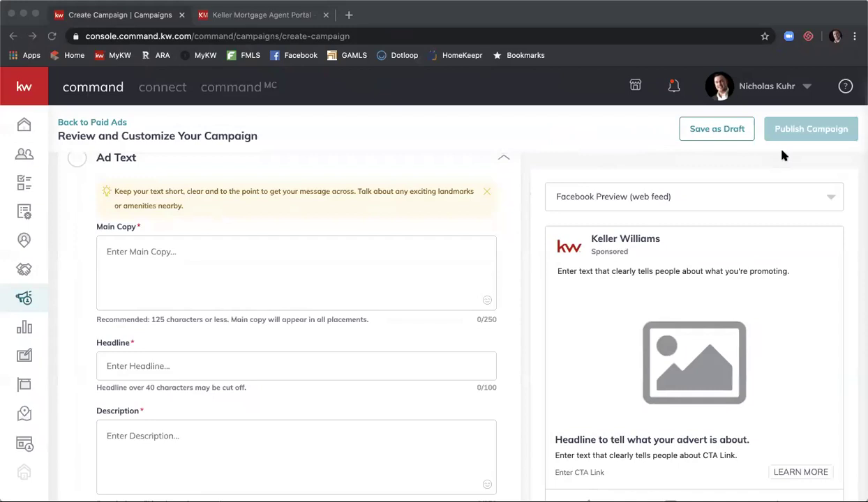
{"action": "left_click", "coordinate": [305, 270]}
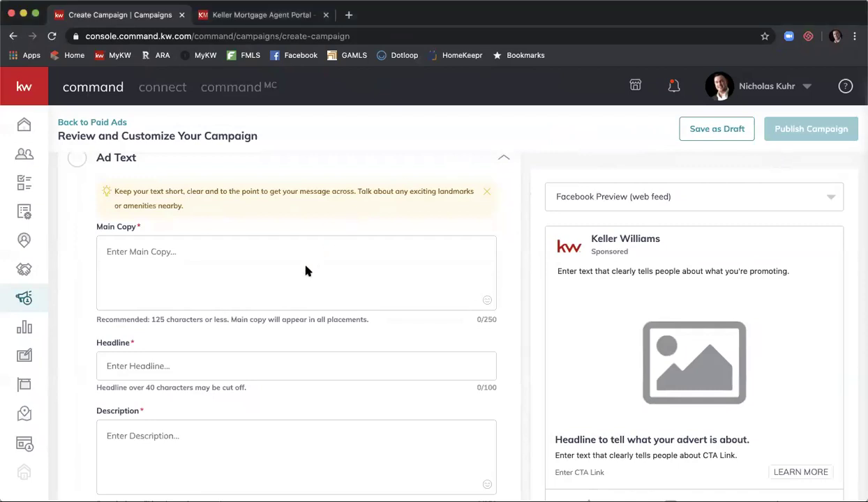
Step: Paste the ZeroPlus loan paragraph into Main Copy and delete the trailing blank line
{"action": "left_click", "coordinate": [294, 266]}
{"action": "type", "text": "The Keller Mortgage ZeroPlus loan has ZERO lender & origination fees PLUS $1000 towards 3rd party costs on loans over $150,000. See if you qualify below and save some cash"}
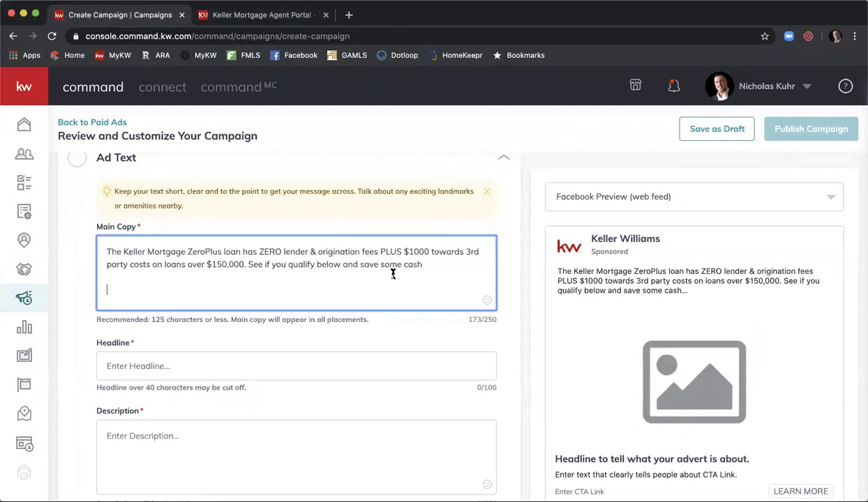
{"action": "key", "text": "BackSpace"}
{"action": "key", "text": "BackSpace"}
Step: Add three 👇 emojis and a house emoji after "cash" in Main Copy
{"action": "left_click", "coordinate": [487, 303]}
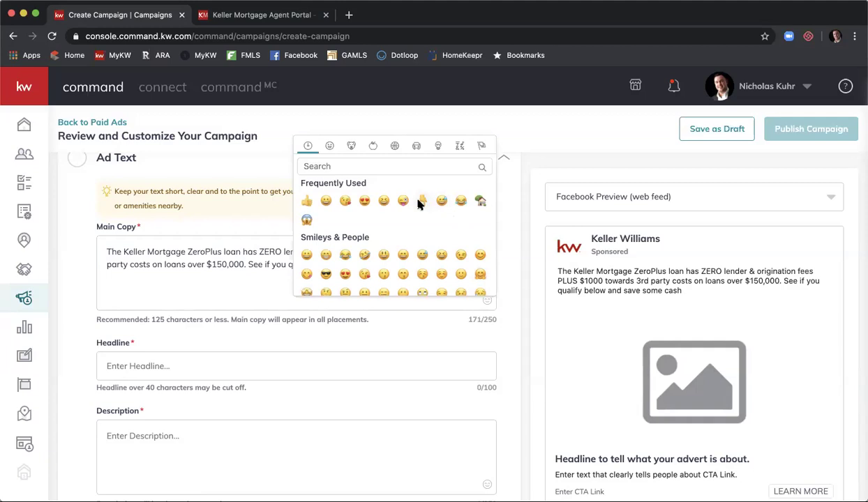
{"action": "left_click", "coordinate": [421, 201]}
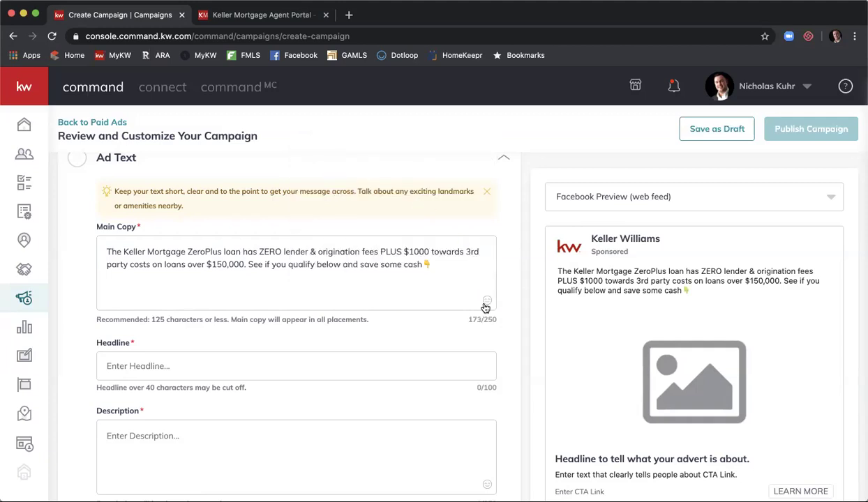
{"action": "left_click", "coordinate": [486, 304]}
{"action": "left_click", "coordinate": [403, 202]}
{"action": "left_click", "coordinate": [486, 302]}
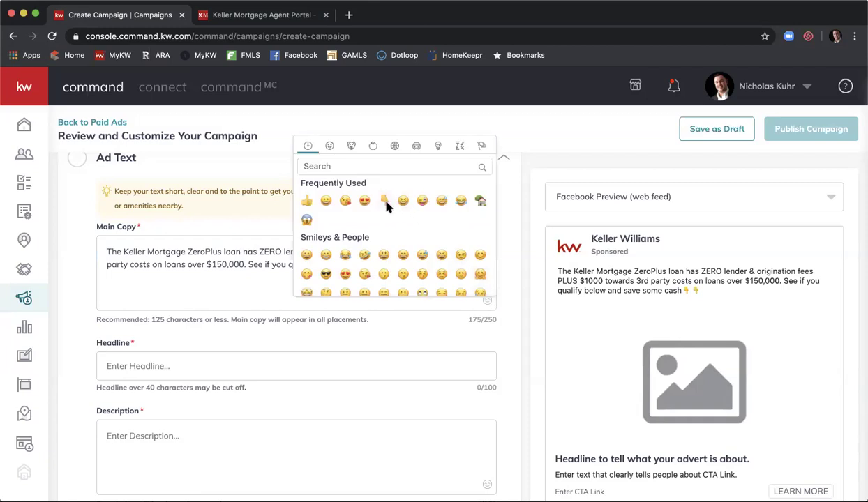
{"action": "left_click", "coordinate": [385, 202]}
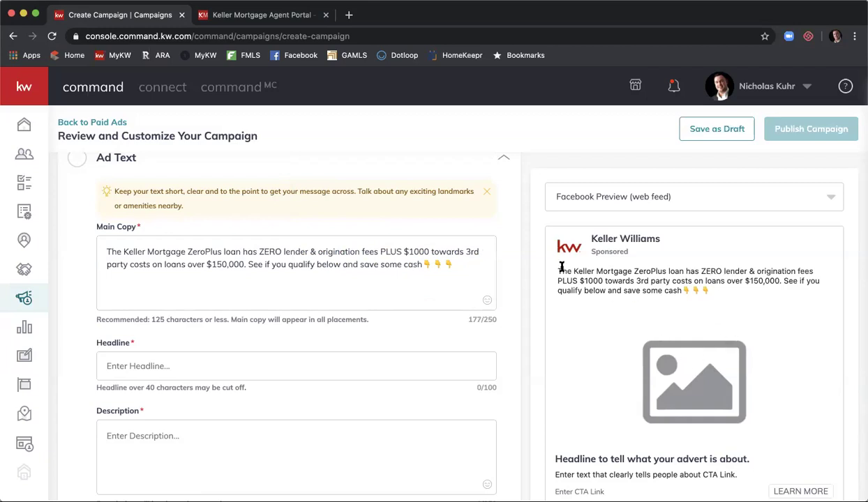
{"action": "left_click", "coordinate": [488, 303]}
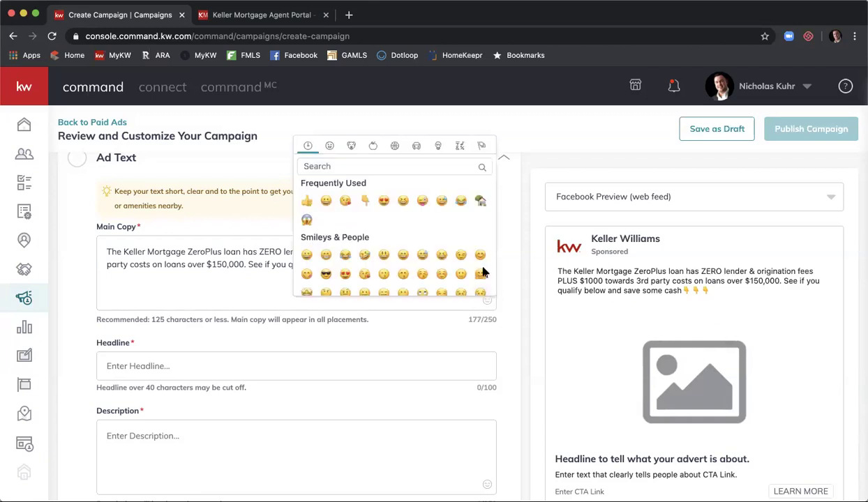
{"action": "left_click", "coordinate": [481, 201]}
Step: Copy the house emoji to the start of the Main Copy
{"action": "left_click_drag", "start_coordinate": [466, 262], "coordinate": [464, 263]}
{"action": "key", "text": "super+c"}
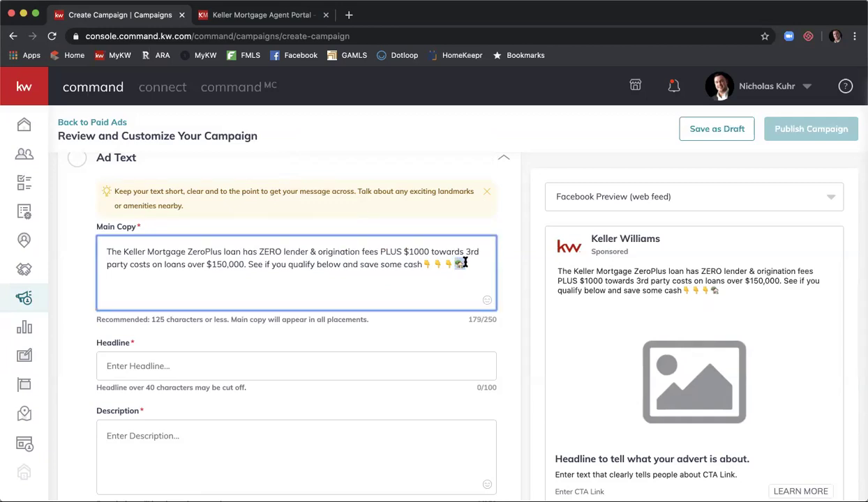
{"action": "left_click", "coordinate": [104, 250]}
{"action": "key", "text": "super+v"}
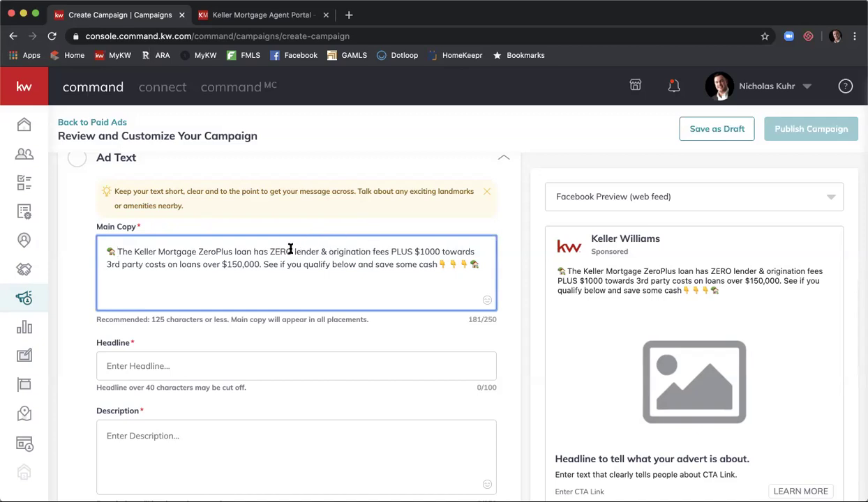
Step: Insert the 🚫 emoji into the Main Copy by searching the emoji picker for 'no'
{"action": "left_click", "coordinate": [486, 303]}
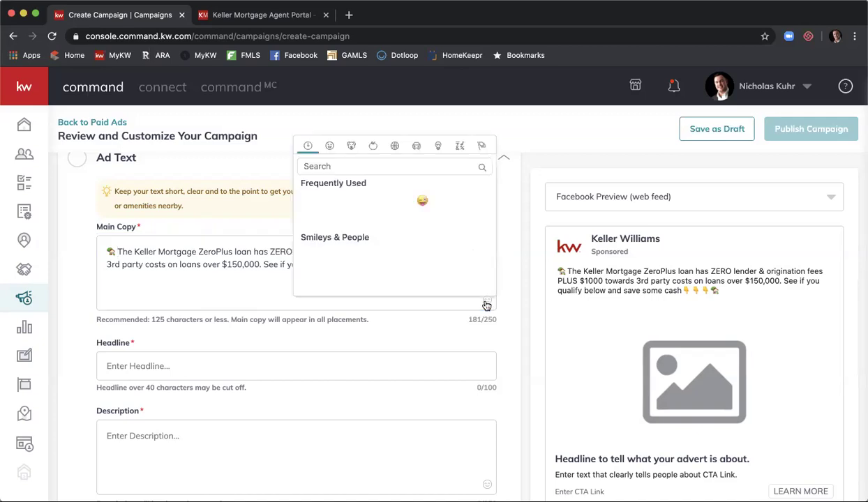
{"action": "left_click", "coordinate": [386, 167]}
{"action": "type", "text": "zer"}
{"action": "key", "text": "BackSpace"}
{"action": "key", "text": "BackSpace"}
{"action": "key", "text": "BackSpace"}
{"action": "type", "text": "no"}
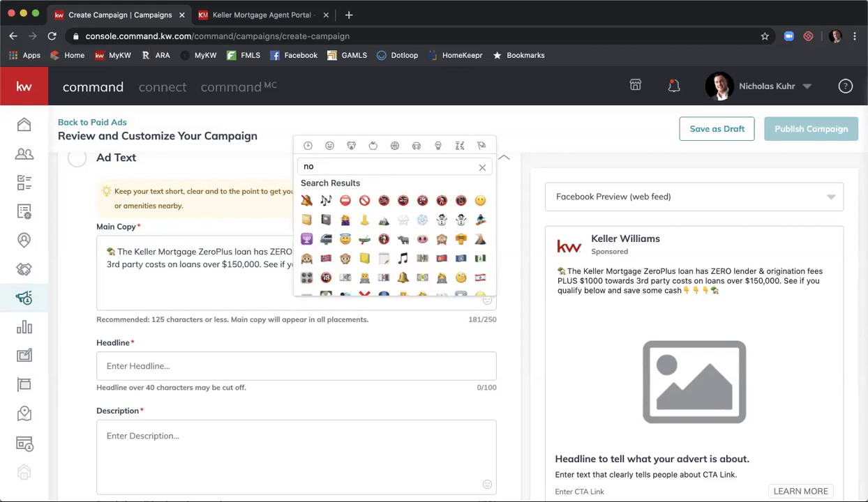
{"action": "left_click", "coordinate": [363, 202]}
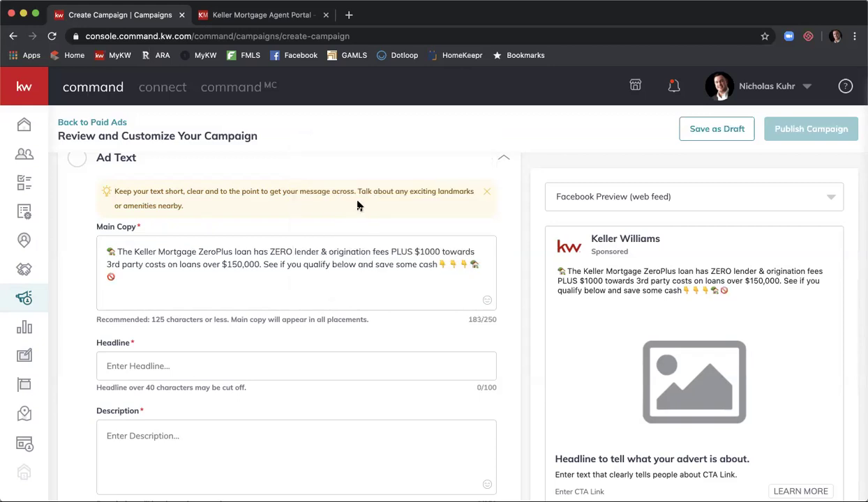
Step: Move the 🚫 from the end of the copy to just after ZERO, with single spaces around it
{"action": "left_click_drag", "start_coordinate": [113, 278], "coordinate": [102, 279]}
{"action": "key", "text": "ctrl+c"}
{"action": "key", "text": "BackSpace"}
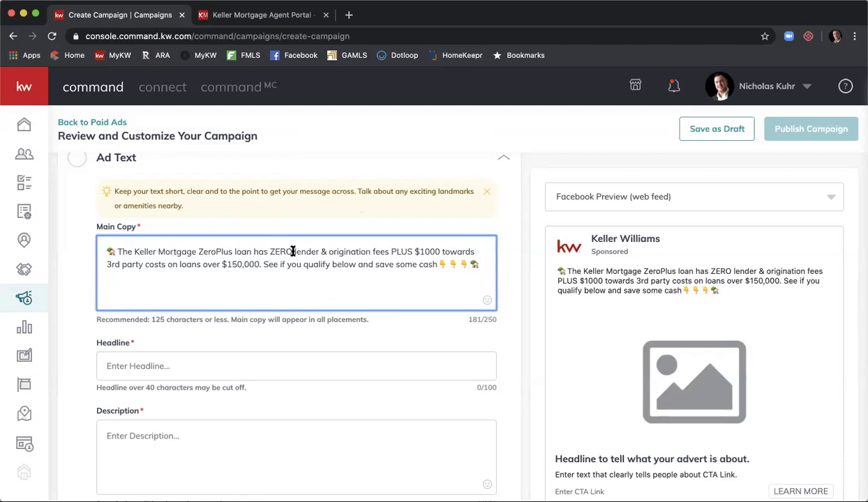
{"action": "left_click", "coordinate": [292, 252]}
{"action": "key", "text": "ctrl+v"}
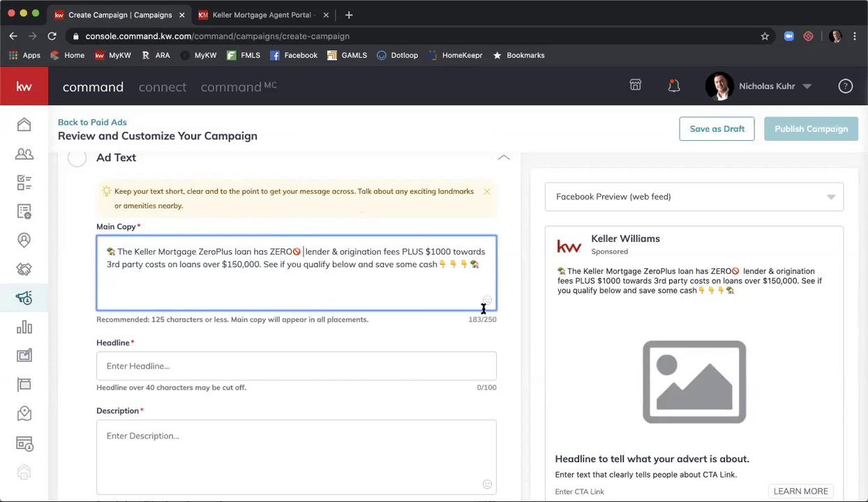
{"action": "key", "text": "Delete"}
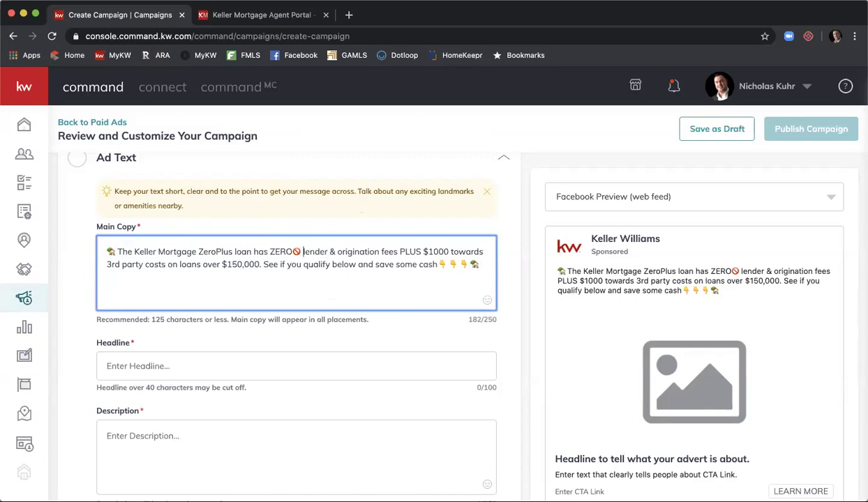
{"action": "left_click", "coordinate": [290, 252]}
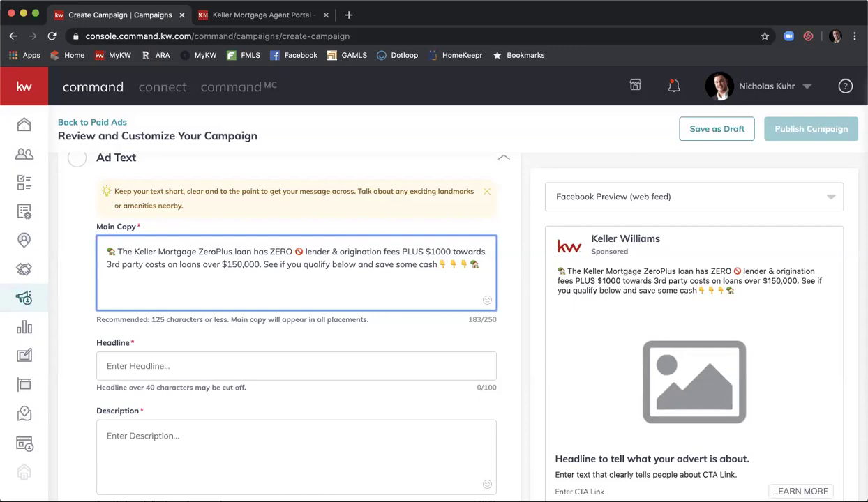
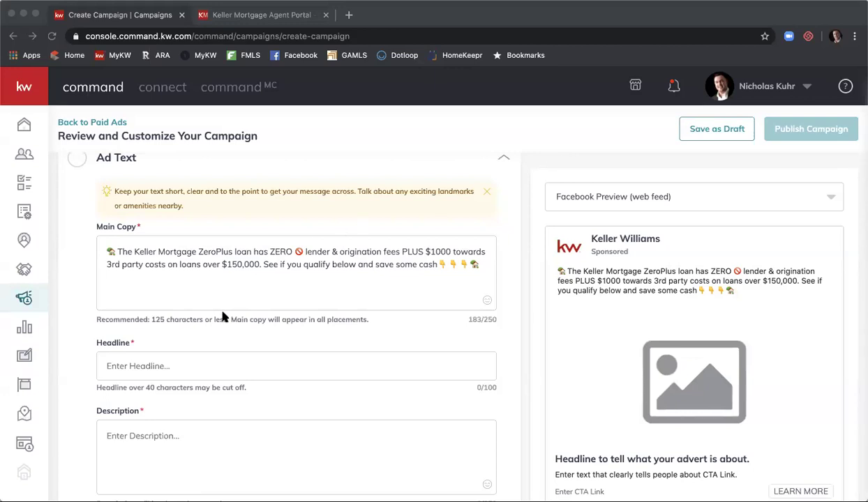
Step: Paste 'Get $1,000 Back at Closing... REALLY!' into the ad's Headline field
{"action": "left_click", "coordinate": [192, 367]}
{"action": "left_click", "coordinate": [192, 368]}
{"action": "type", "text": "Get $1,000 Back at Closing… REALLY!"}
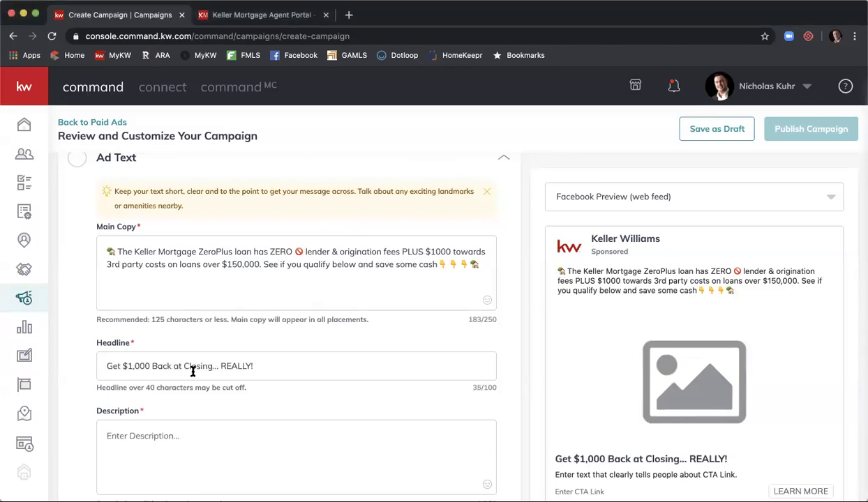
{"action": "scroll", "coordinate": [395, 306], "scroll_direction": "down", "scroll_amount": 2}
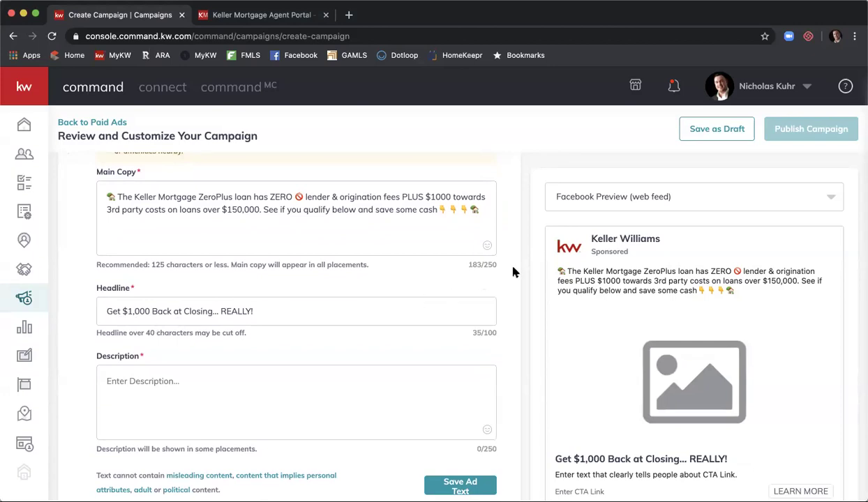
{"action": "scroll", "coordinate": [536, 286], "scroll_direction": "down", "scroll_amount": 1}
{"action": "scroll", "coordinate": [544, 286], "scroll_direction": "down", "scroll_amount": 1}
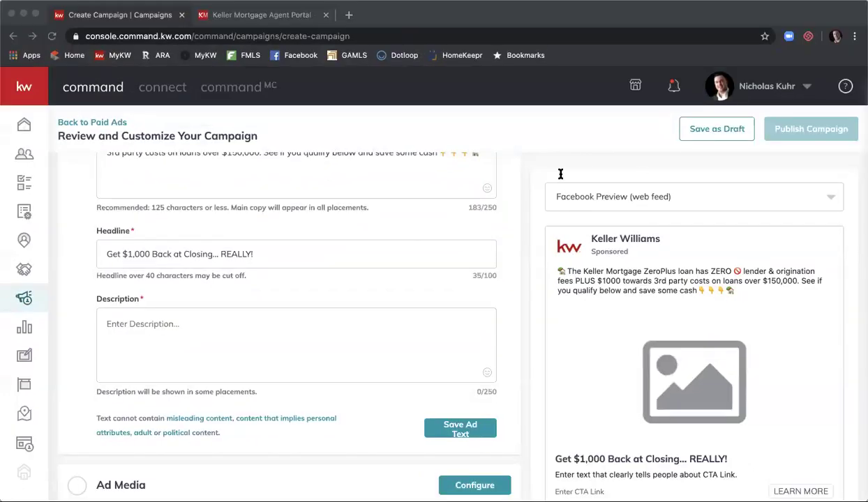
{"action": "left_click", "coordinate": [234, 339]}
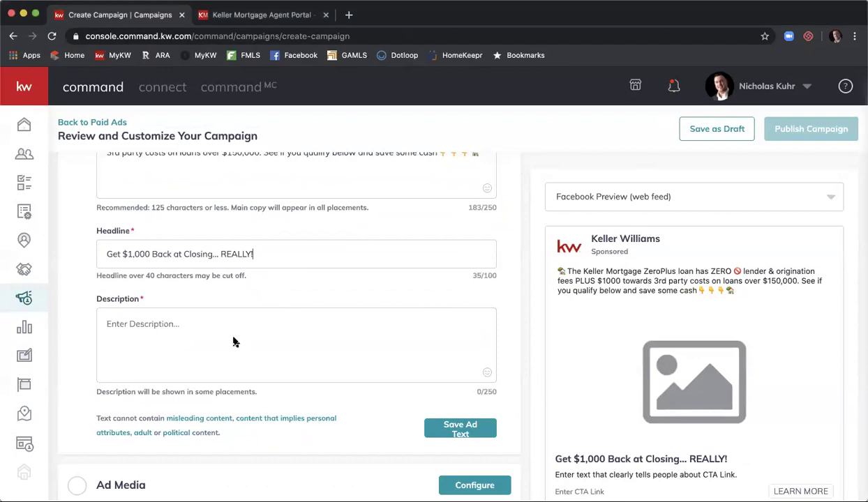
Step: Paste 'Find out more about ZeroPlus' into the ad's Description box
{"action": "type", "text": "Find out more about ZeroPlus"}
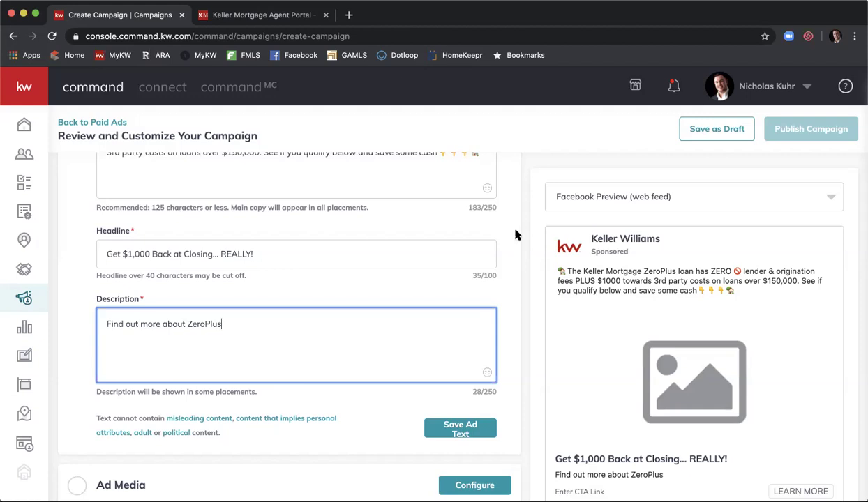
{"action": "scroll", "coordinate": [515, 235], "scroll_direction": "down", "scroll_amount": 1}
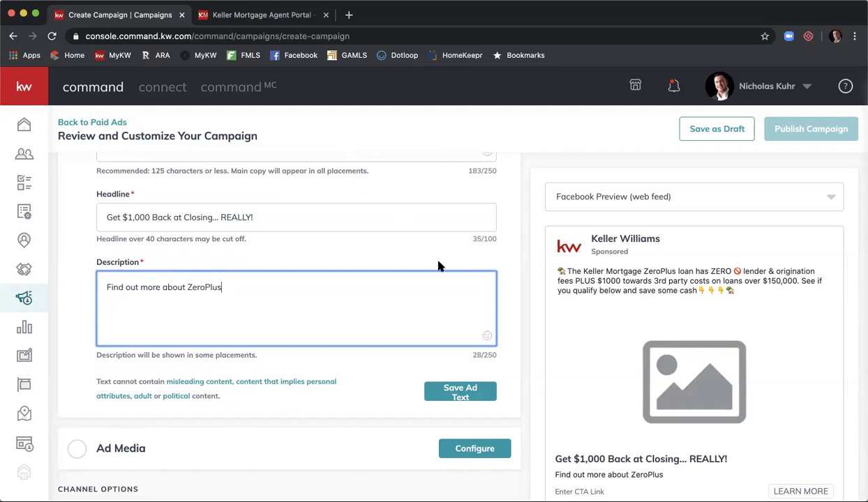
Step: Save the ad text and open the Ad Media configuration to select campaign media
{"action": "left_click", "coordinate": [475, 393]}
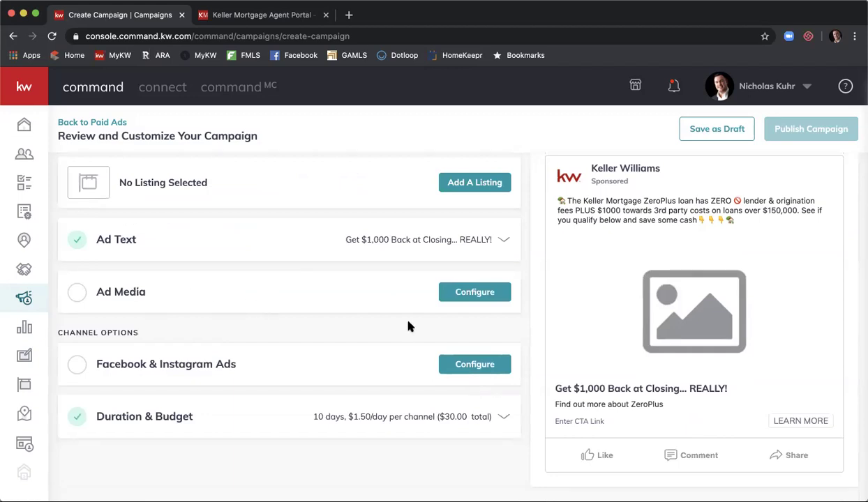
{"action": "left_click", "coordinate": [474, 293]}
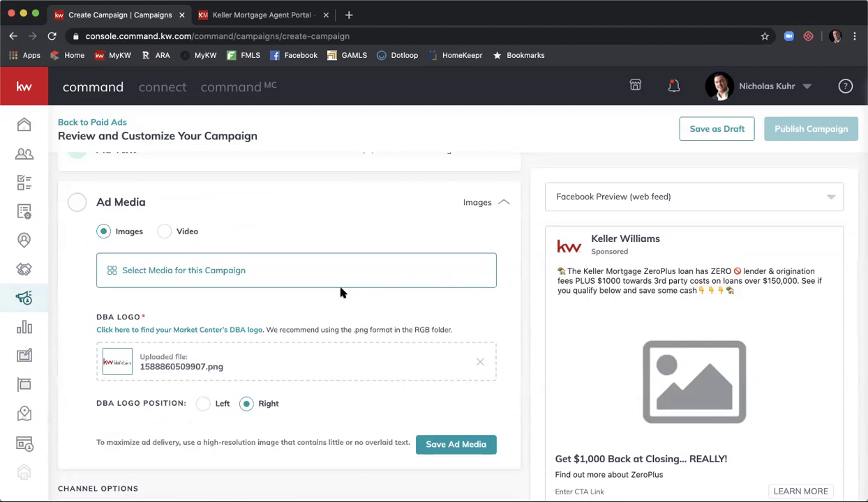
{"action": "left_click", "coordinate": [183, 272]}
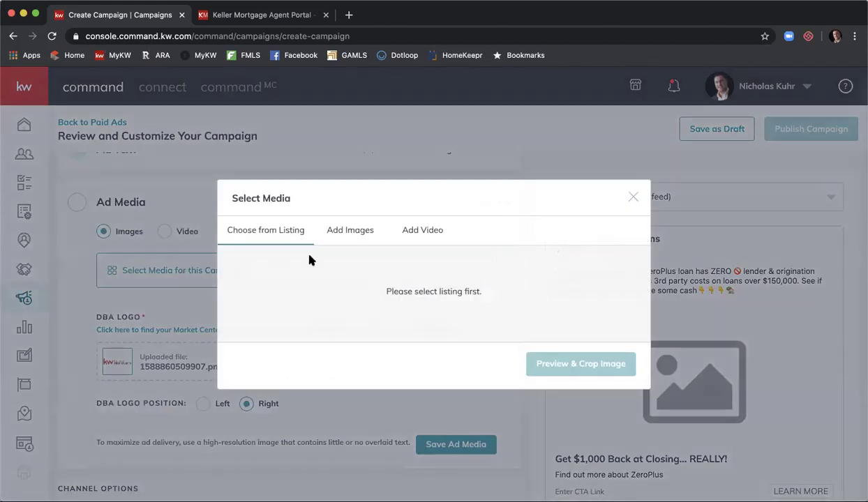
Step: Pick the 1080 x 1080 DreamHome_IG 'Your dream home is waiting' design from the Design Library
{"action": "left_click", "coordinate": [363, 238]}
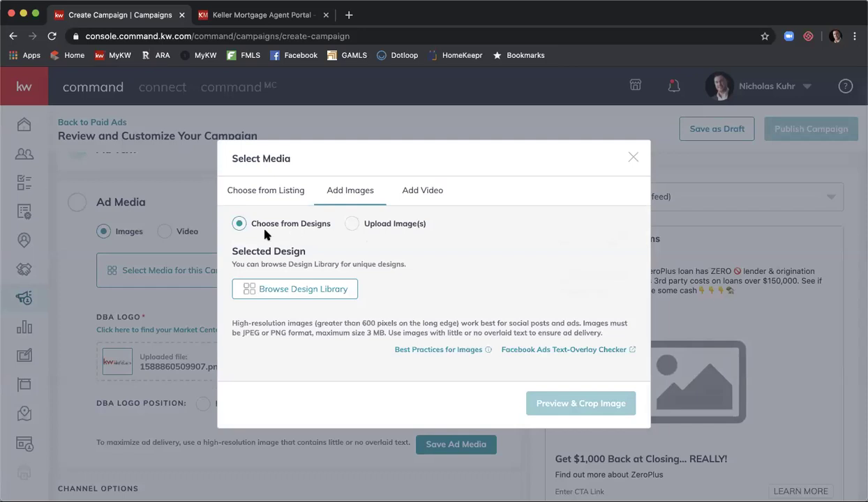
{"action": "left_click", "coordinate": [282, 294]}
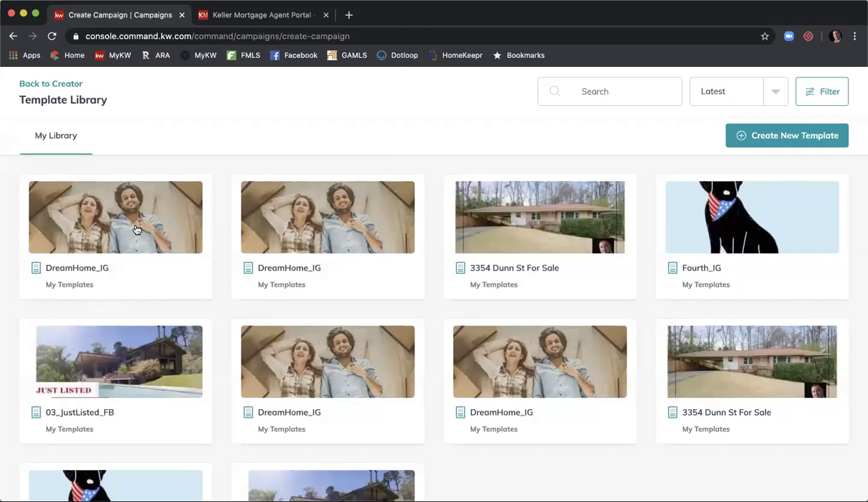
{"action": "left_click", "coordinate": [137, 230]}
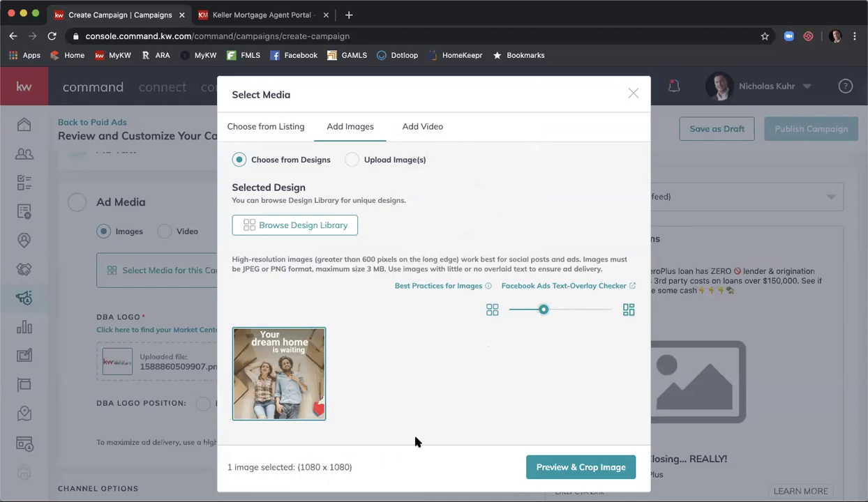
Step: Crop the 'Your dream home is waiting' image to Square (1:1) and save it as ad media
{"action": "left_click", "coordinate": [571, 466]}
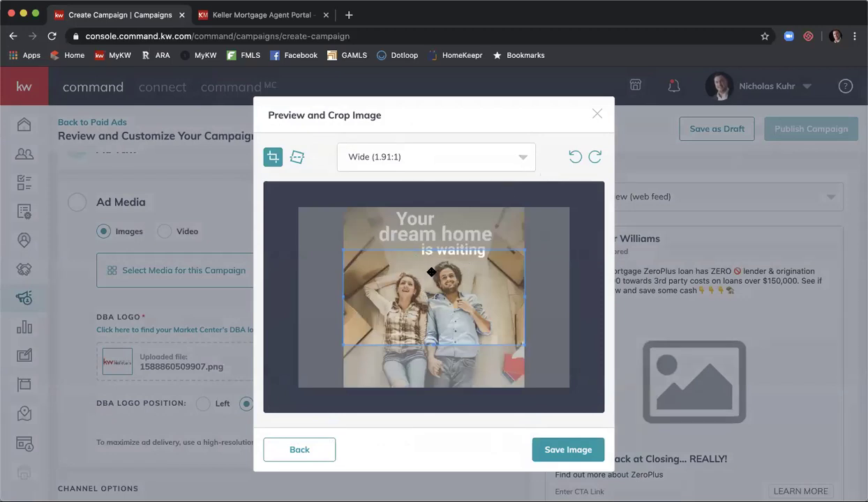
{"action": "left_click", "coordinate": [525, 159]}
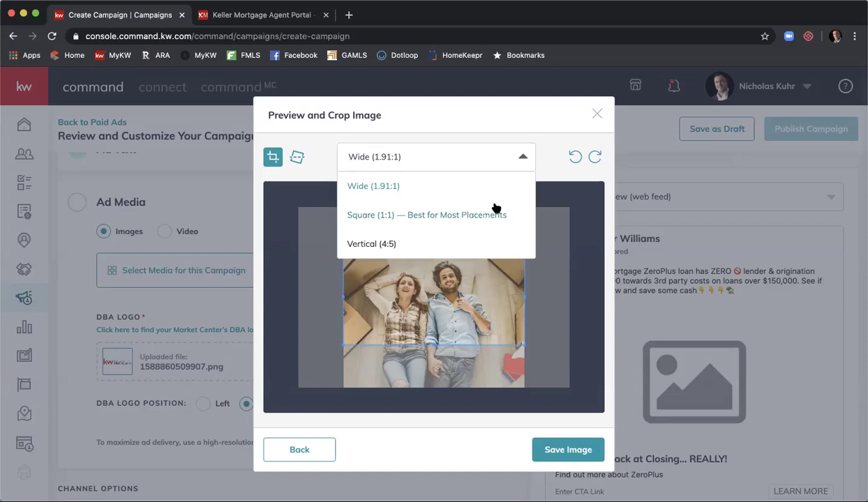
{"action": "left_click", "coordinate": [428, 220]}
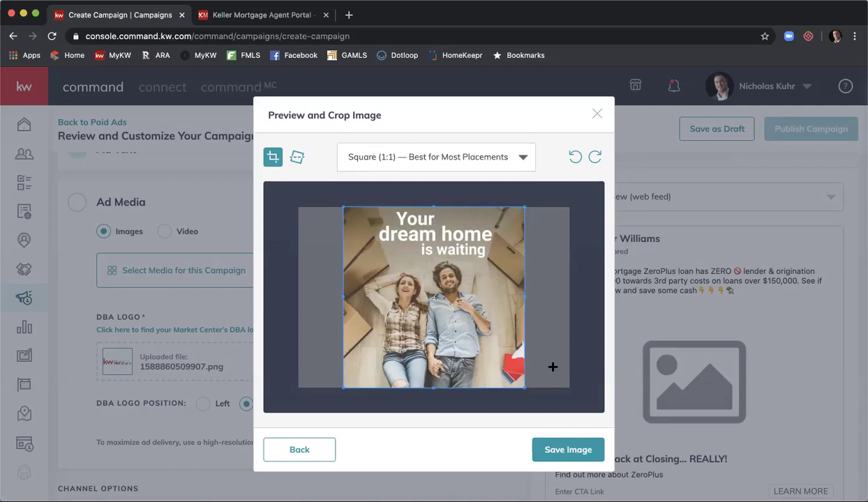
{"action": "left_click", "coordinate": [558, 449]}
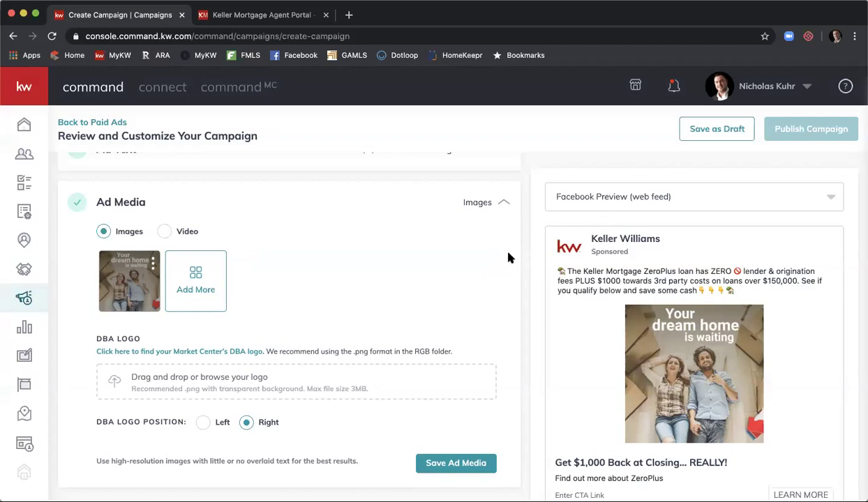
{"action": "scroll", "coordinate": [476, 258], "scroll_direction": "down", "scroll_amount": 1}
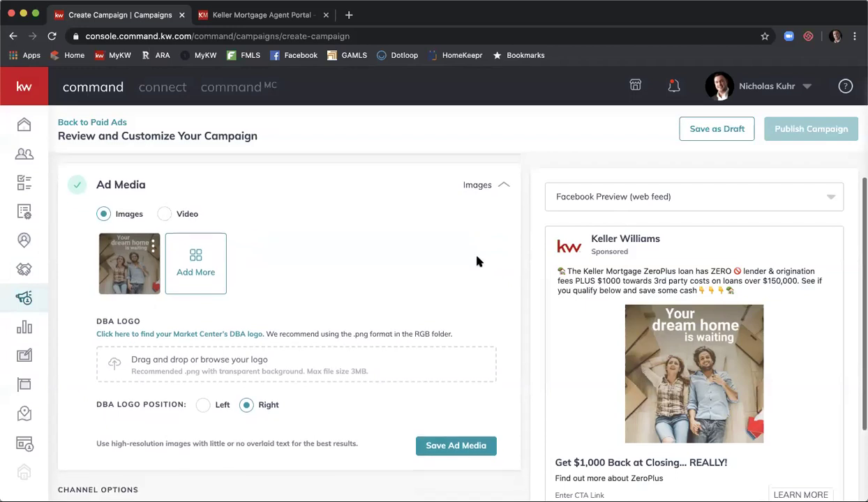
{"action": "left_click", "coordinate": [456, 445]}
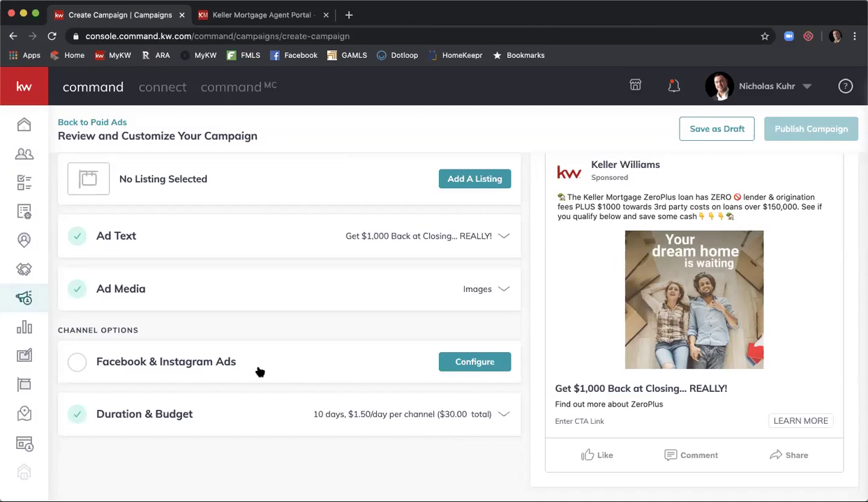
Step: Configure Facebook & Instagram Ads to run from the agent's real estate group page
{"action": "left_click", "coordinate": [478, 360]}
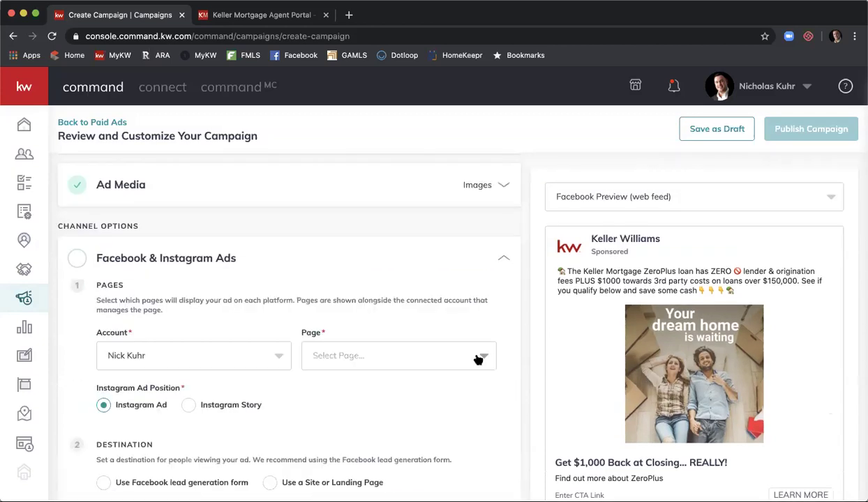
{"action": "scroll", "coordinate": [490, 287], "scroll_direction": "down", "scroll_amount": 2}
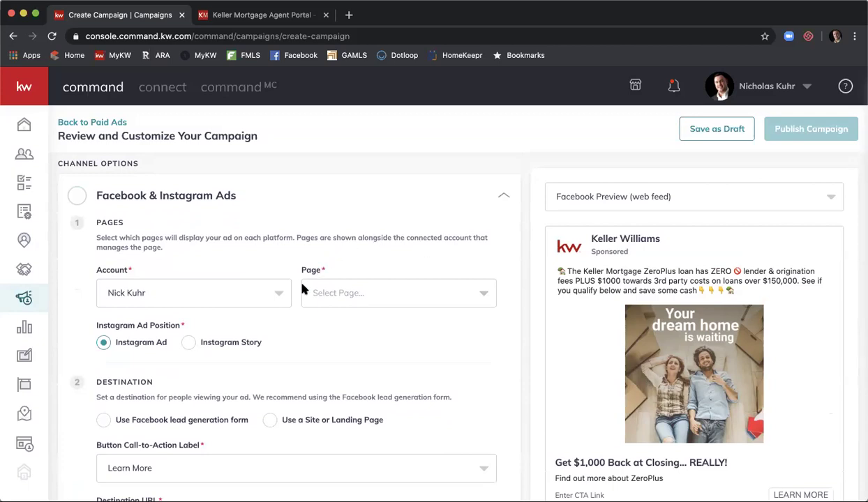
{"action": "left_click", "coordinate": [347, 294]}
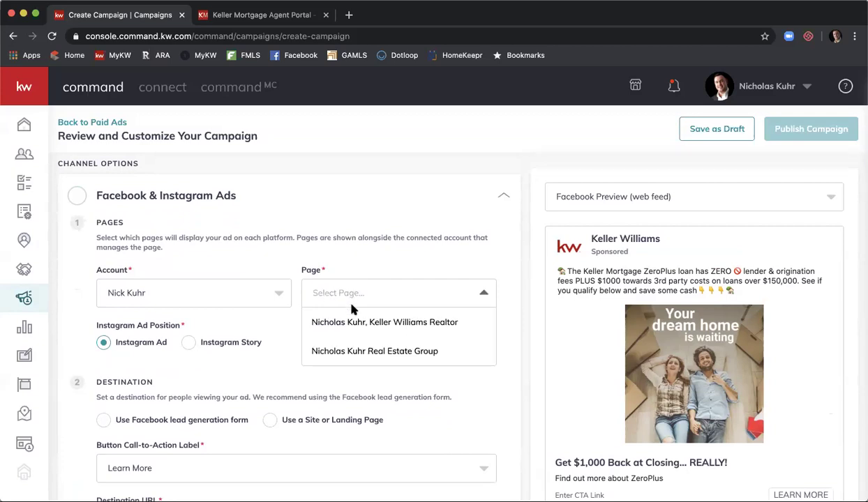
{"action": "left_click", "coordinate": [346, 351]}
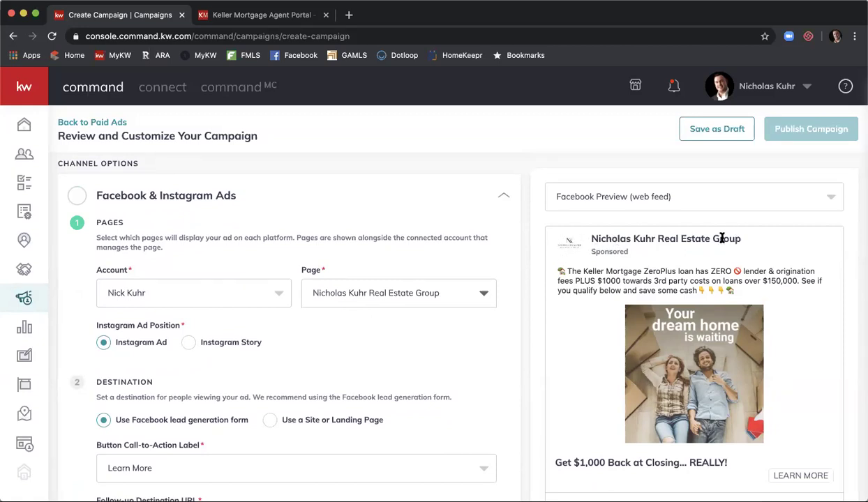
{"action": "scroll", "coordinate": [401, 313], "scroll_direction": "down", "scroll_amount": 2}
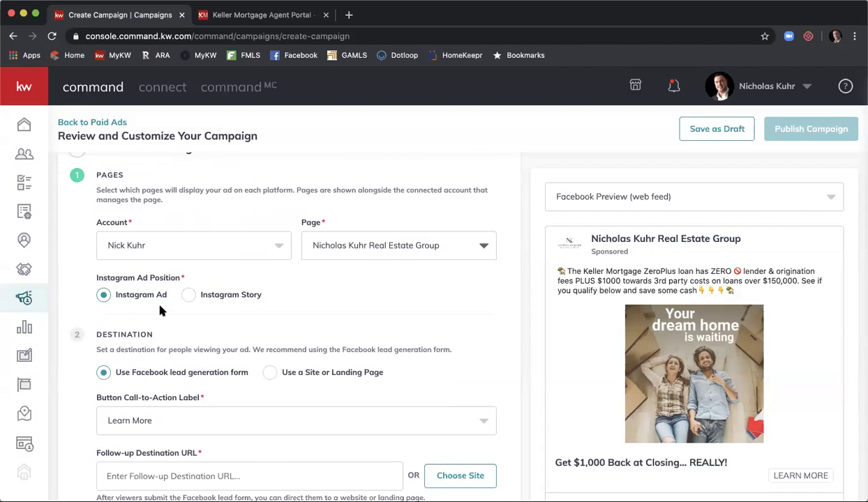
{"action": "scroll", "coordinate": [487, 296], "scroll_direction": "down", "scroll_amount": 3}
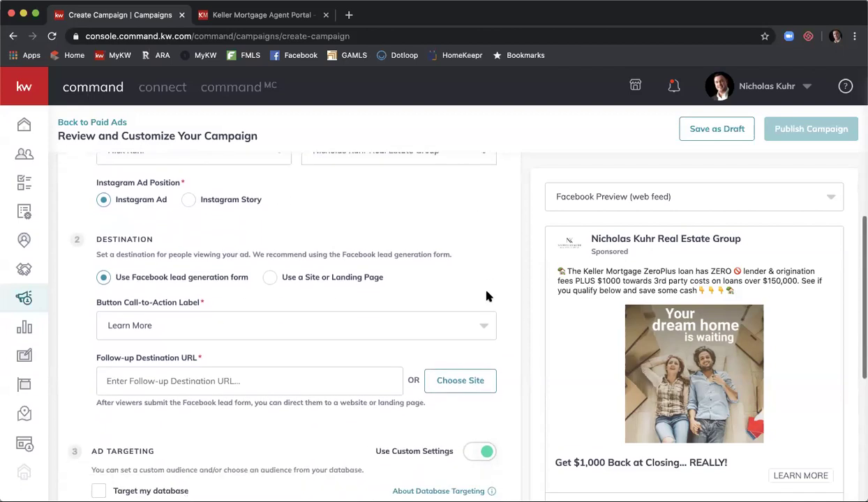
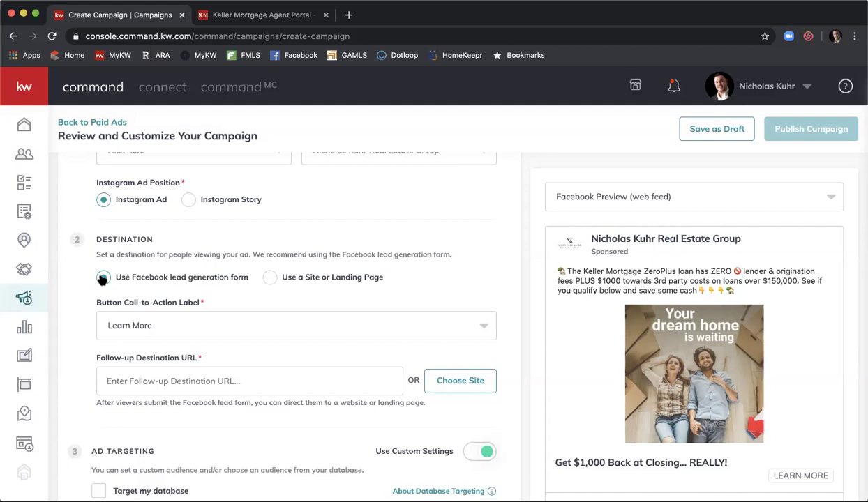
Step: Use the Facebook lead generation form as the destination, with a 'Learn More' call-to-action button
{"action": "left_click", "coordinate": [102, 278]}
{"action": "scroll", "coordinate": [554, 213], "scroll_direction": "down", "scroll_amount": 2}
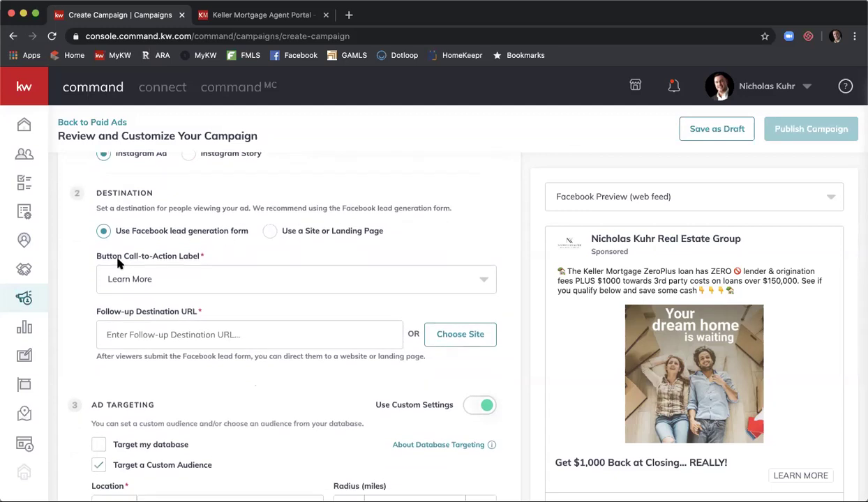
{"action": "left_click", "coordinate": [484, 279]}
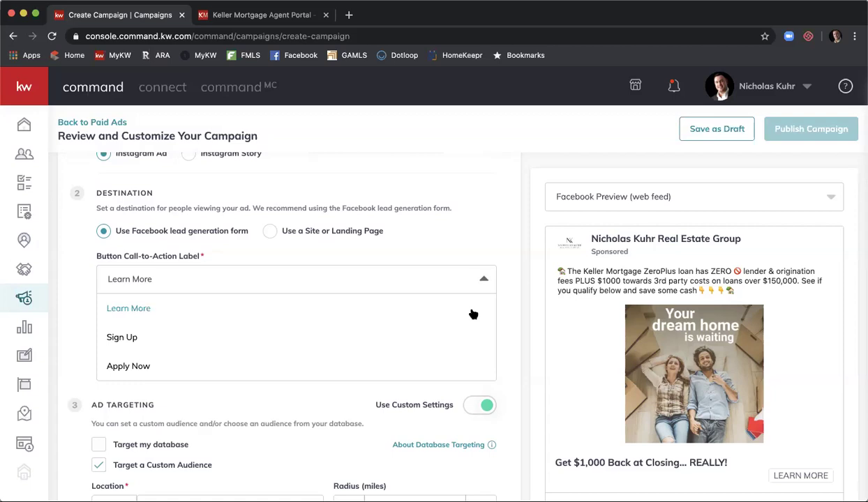
{"action": "left_click", "coordinate": [428, 309]}
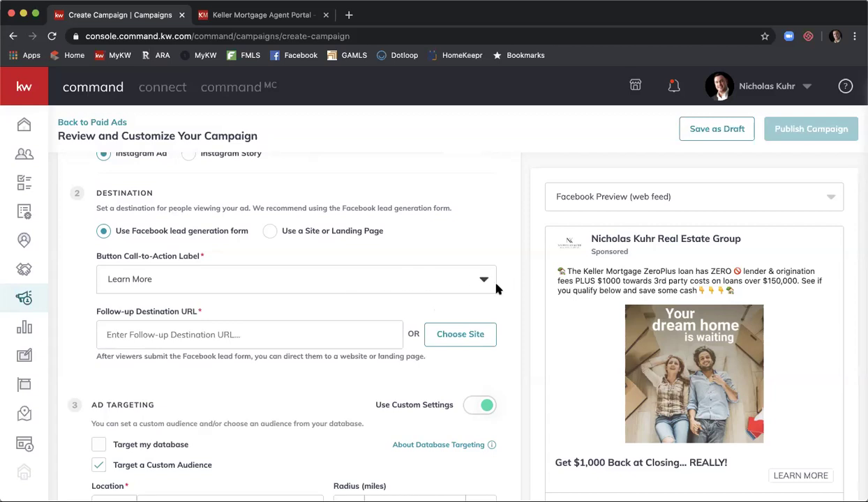
{"action": "scroll", "coordinate": [511, 275], "scroll_direction": "down", "scroll_amount": 2}
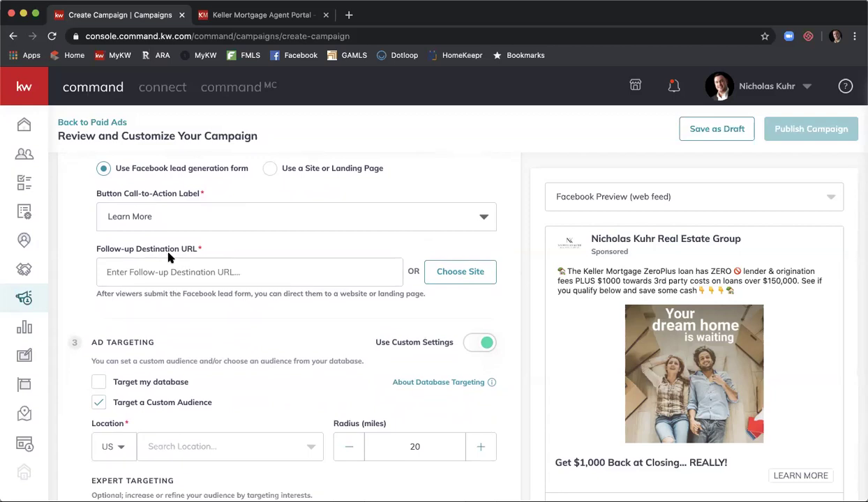
{"action": "left_click", "coordinate": [244, 16]}
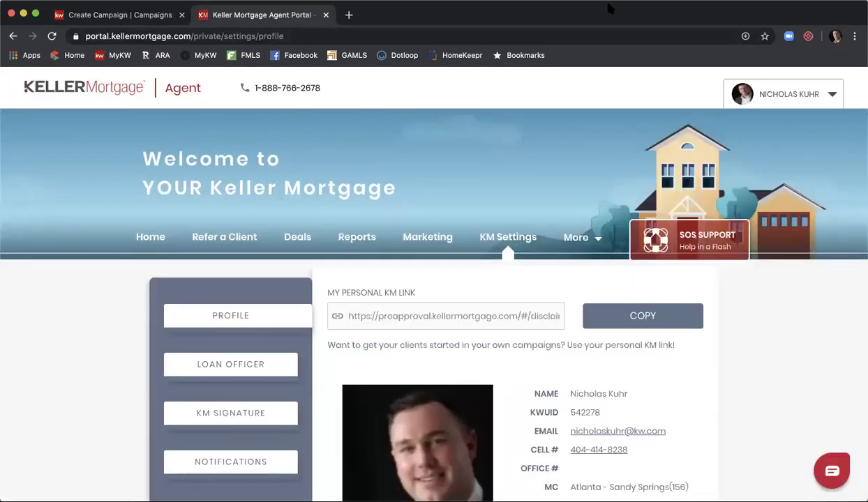
Step: Copy My Personal KM Link from the portal's My KM Settings page and return to the campaign
{"action": "left_click_drag", "start_coordinate": [85, 35], "coordinate": [191, 36]}
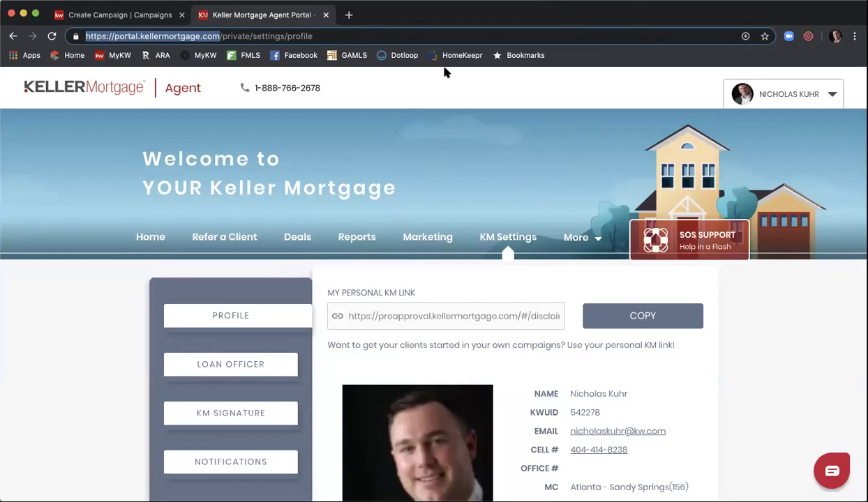
{"action": "left_click", "coordinate": [142, 234]}
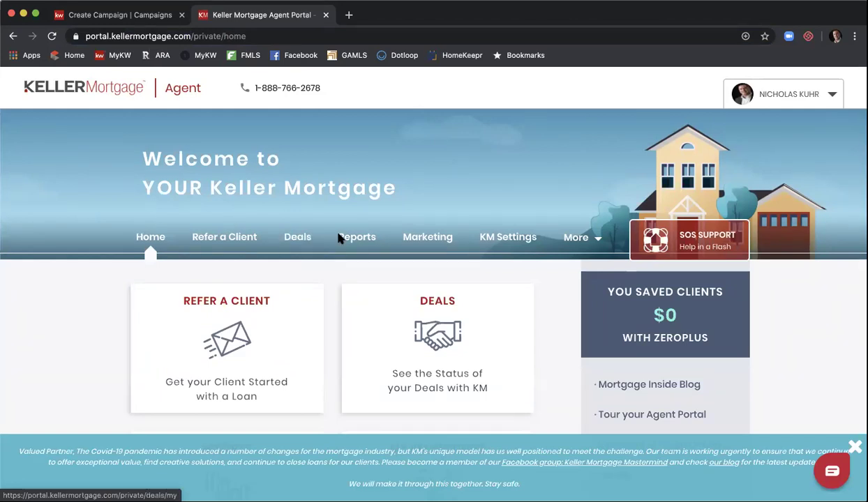
{"action": "scroll", "coordinate": [369, 283], "scroll_direction": "down", "scroll_amount": 2}
{"action": "scroll", "coordinate": [369, 283], "scroll_direction": "down", "scroll_amount": 1}
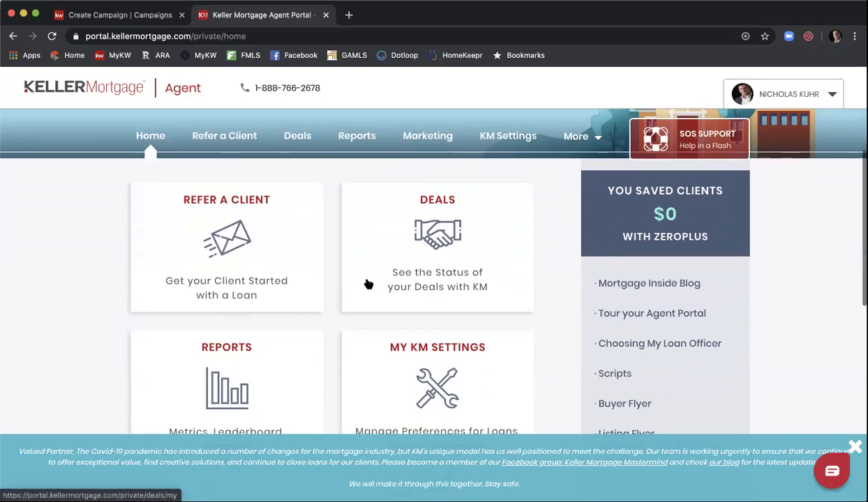
{"action": "scroll", "coordinate": [308, 189], "scroll_direction": "down", "scroll_amount": 2}
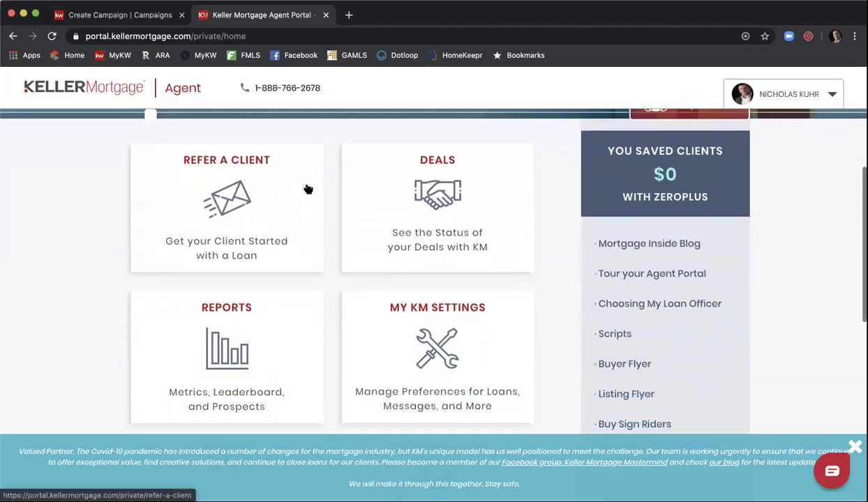
{"action": "left_click", "coordinate": [431, 302]}
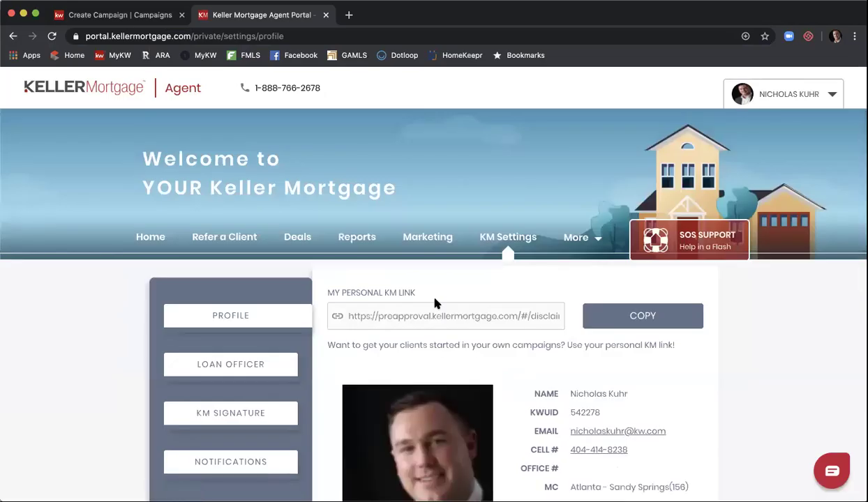
{"action": "scroll", "coordinate": [434, 302], "scroll_direction": "down", "scroll_amount": 2}
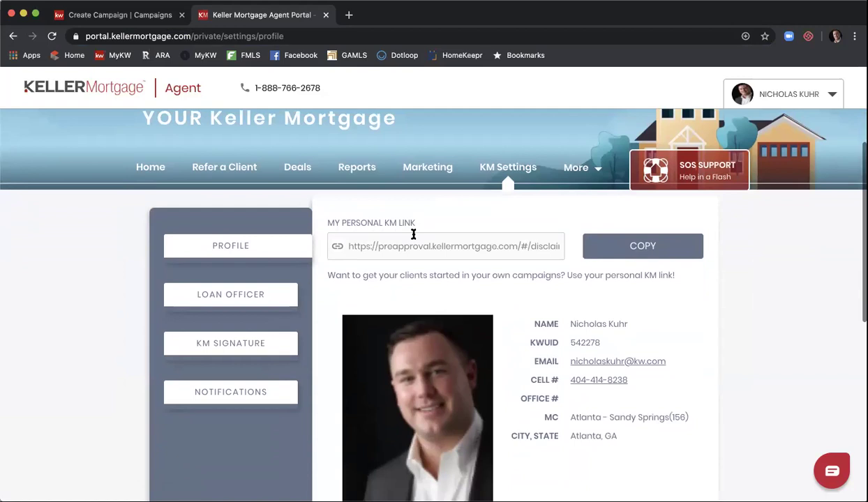
{"action": "left_click", "coordinate": [627, 247]}
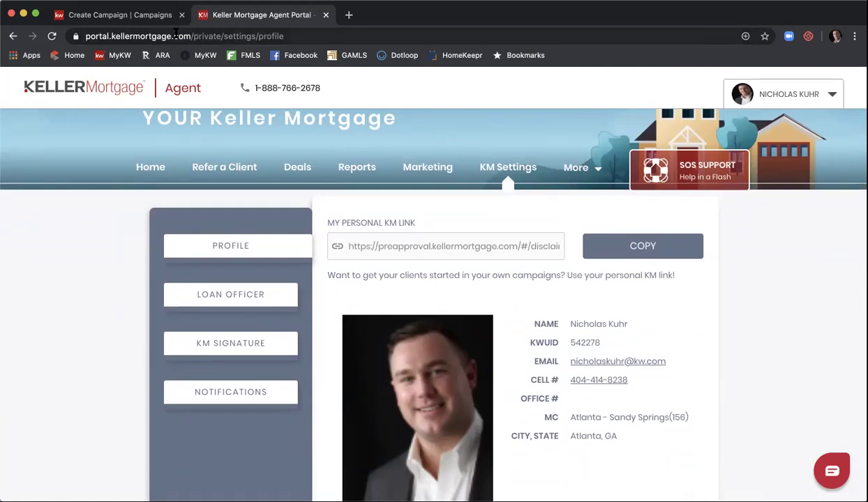
{"action": "left_click", "coordinate": [144, 17]}
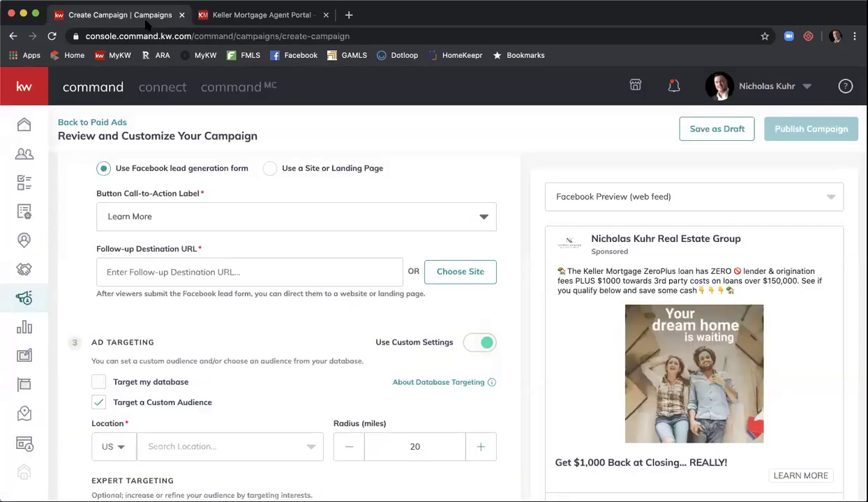
{"action": "left_click", "coordinate": [214, 275]}
{"action": "key", "text": "super+a"}
{"action": "key", "text": "BackSpace"}
{"action": "key", "text": "super+v"}
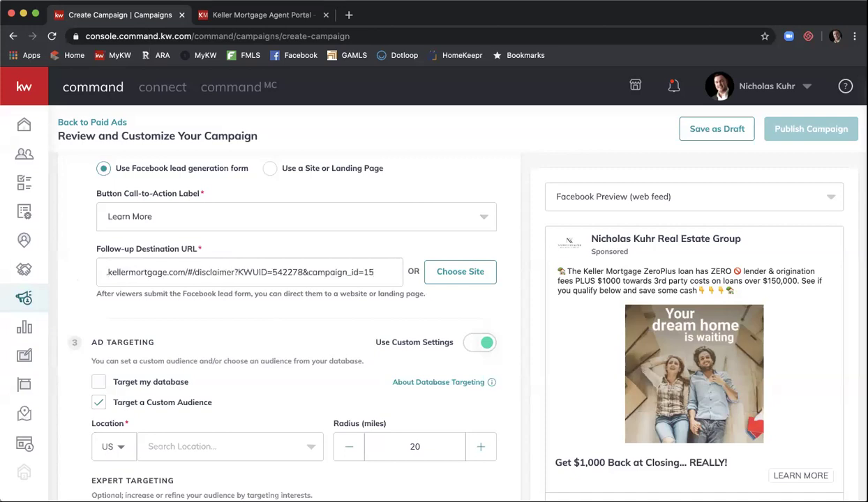
{"action": "left_click_drag", "start_coordinate": [241, 269], "coordinate": [72, 261]}
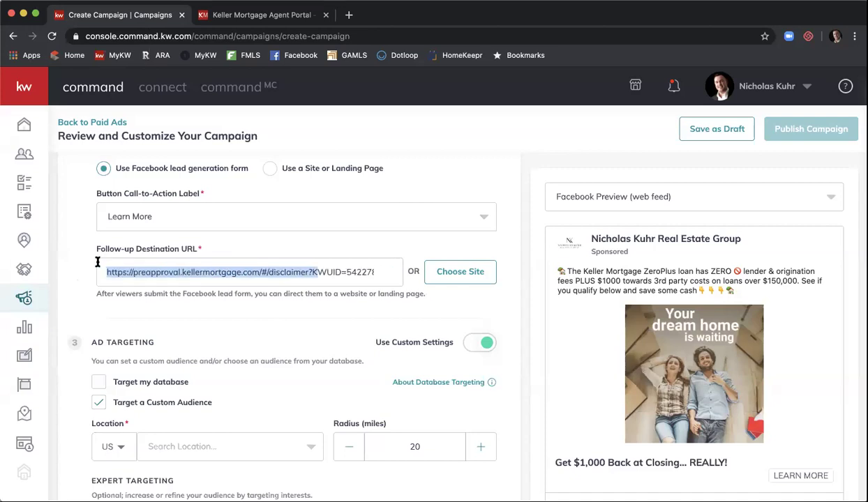
{"action": "left_click", "coordinate": [265, 310]}
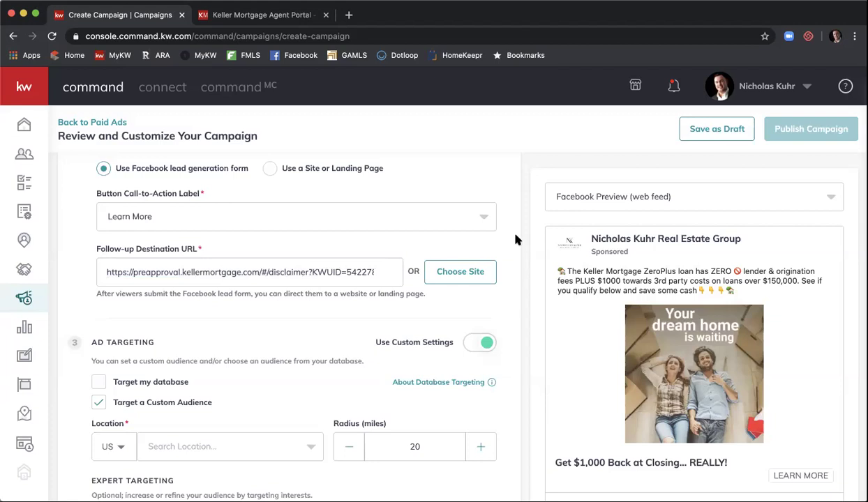
{"action": "scroll", "coordinate": [515, 239], "scroll_direction": "down", "scroll_amount": 3}
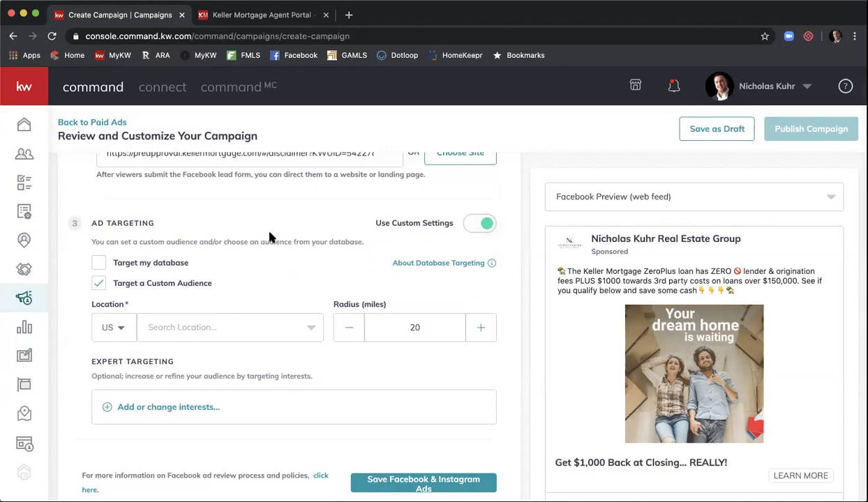
{"action": "scroll", "coordinate": [243, 230], "scroll_direction": "down", "scroll_amount": 1}
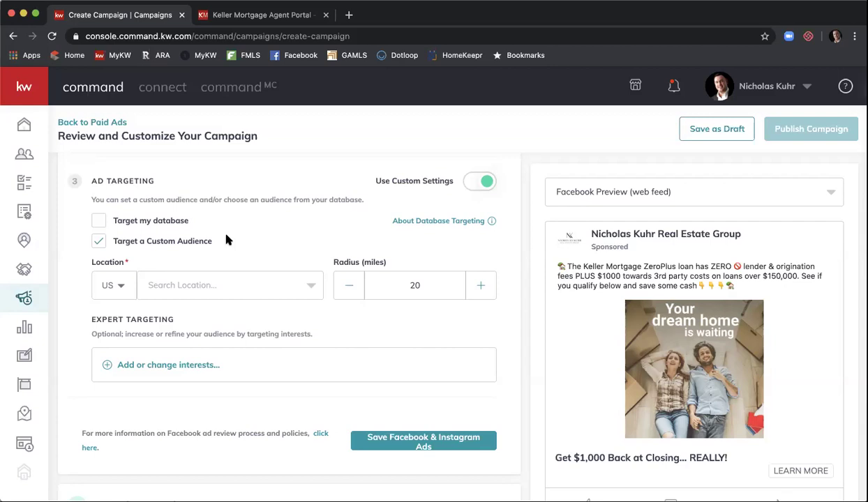
{"action": "scroll", "coordinate": [225, 240], "scroll_direction": "down", "scroll_amount": 1}
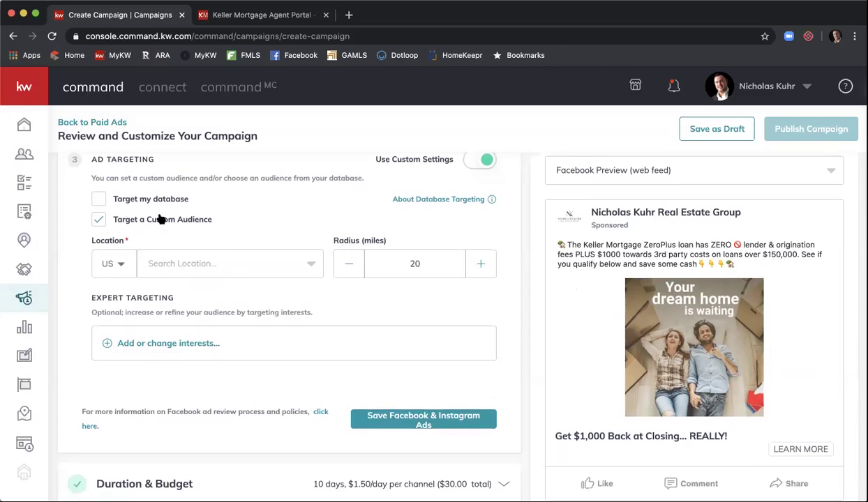
{"action": "left_click", "coordinate": [98, 219]}
{"action": "left_click", "coordinate": [99, 219]}
Step: Search 'atlanta' and set the ad location to Atlanta, Georgia
{"action": "left_click", "coordinate": [186, 261]}
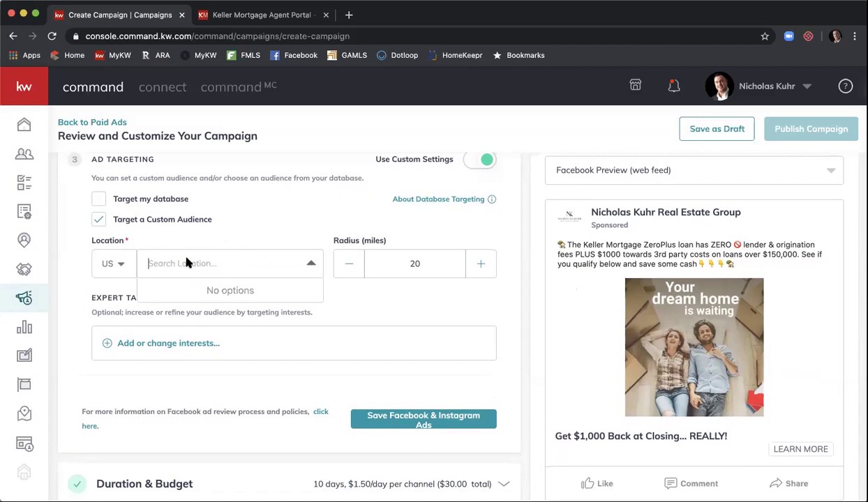
{"action": "type", "text": "atlanta"}
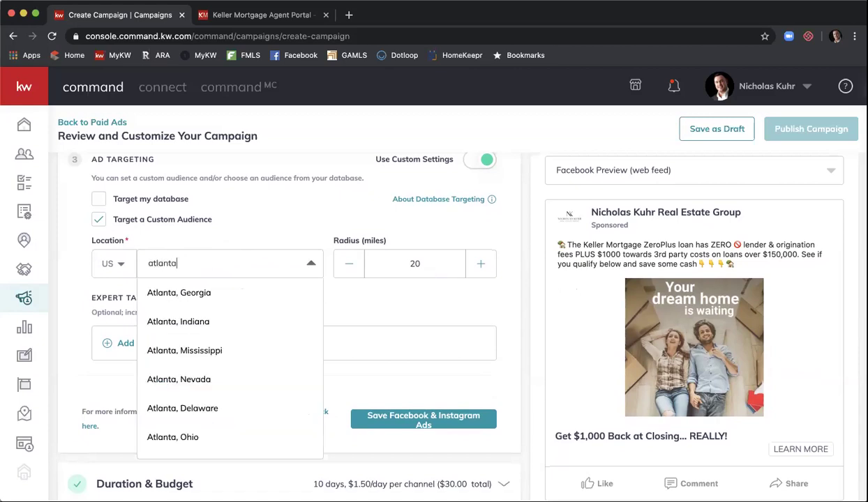
{"action": "left_click", "coordinate": [181, 293]}
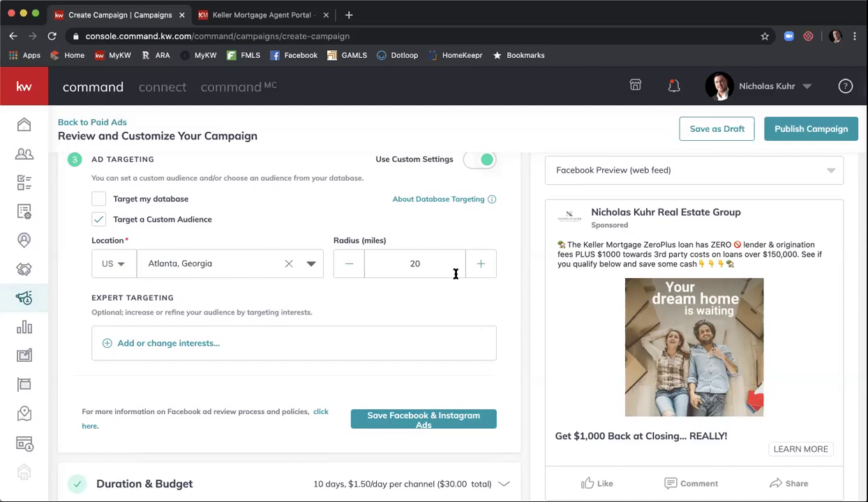
Step: Replace the location with Sentinel on the River, Georgia, found by searching 'Roswell'
{"action": "left_click", "coordinate": [287, 265]}
{"action": "type", "text": "Ro"}
{"action": "key", "text": "BackSpace"}
{"action": "type", "text": "oswell"}
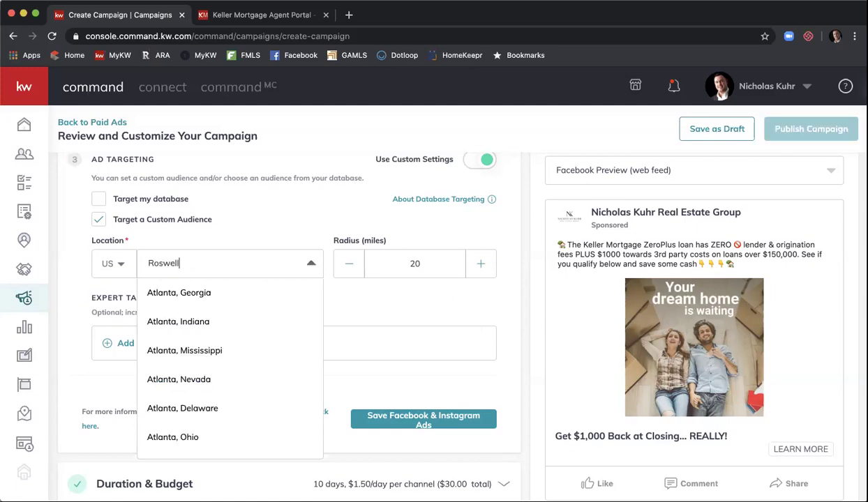
{"action": "type", "text": ", ga"}
{"action": "key", "text": "BackSpace"}
{"action": "key", "text": "BackSpace"}
{"action": "key", "text": "BackSpace"}
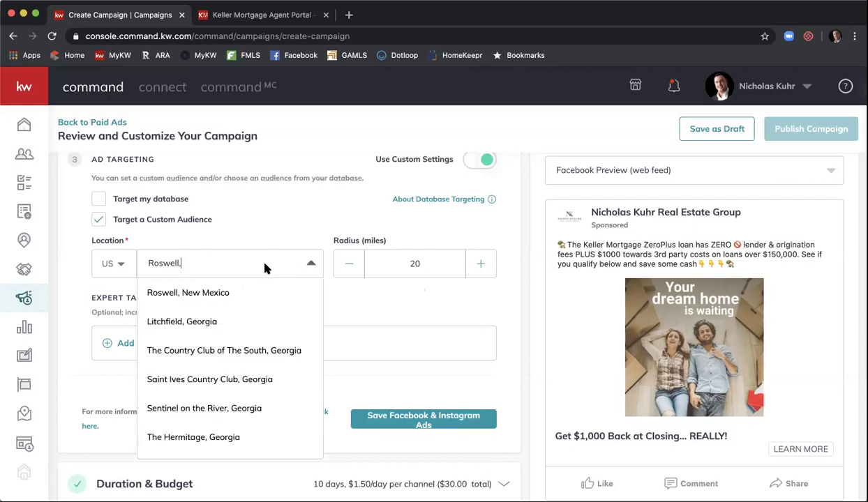
{"action": "scroll", "coordinate": [266, 268], "scroll_direction": "down", "scroll_amount": 1}
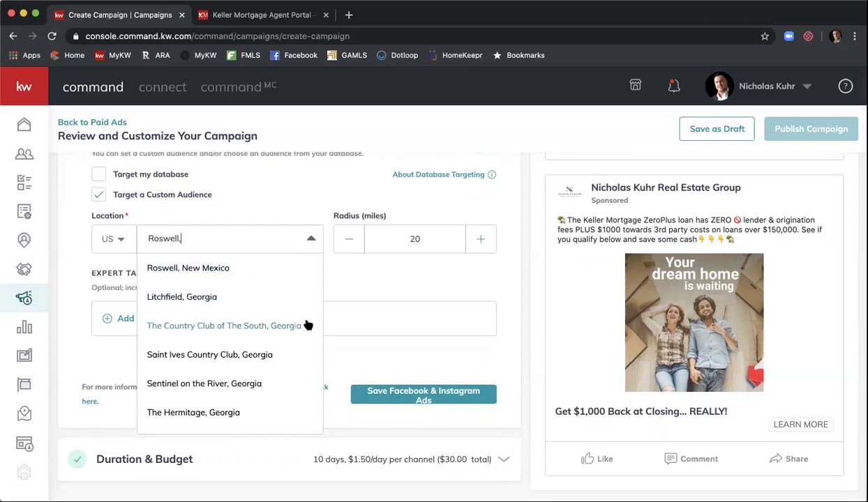
{"action": "left_click", "coordinate": [272, 383]}
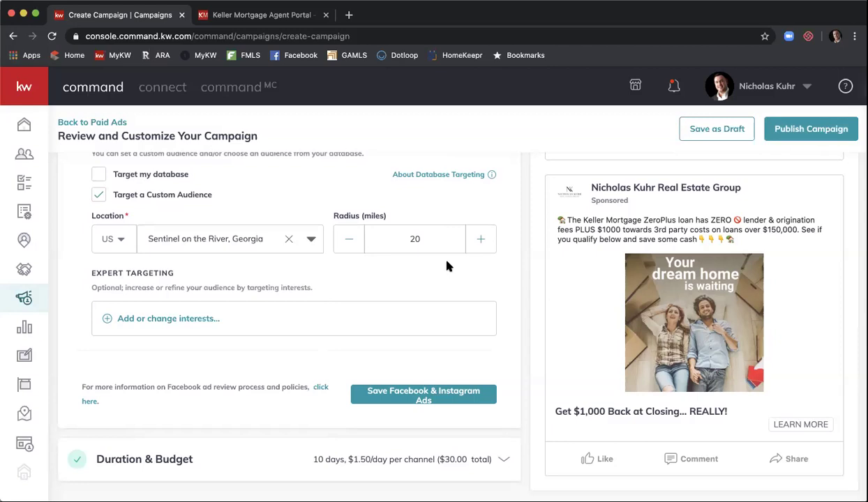
Step: Swap the location back to Atlanta, Georgia, keeping the 20-mile radius
{"action": "left_click", "coordinate": [288, 238]}
{"action": "type", "text": "Atlanta"}
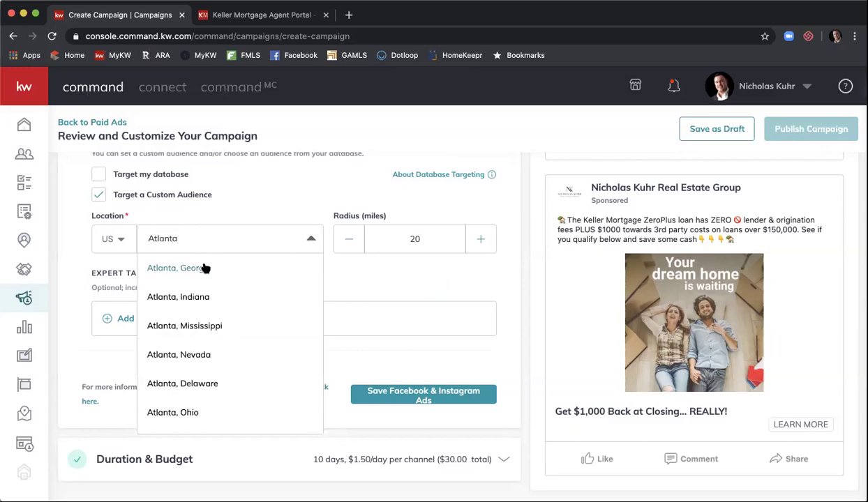
{"action": "left_click", "coordinate": [203, 263]}
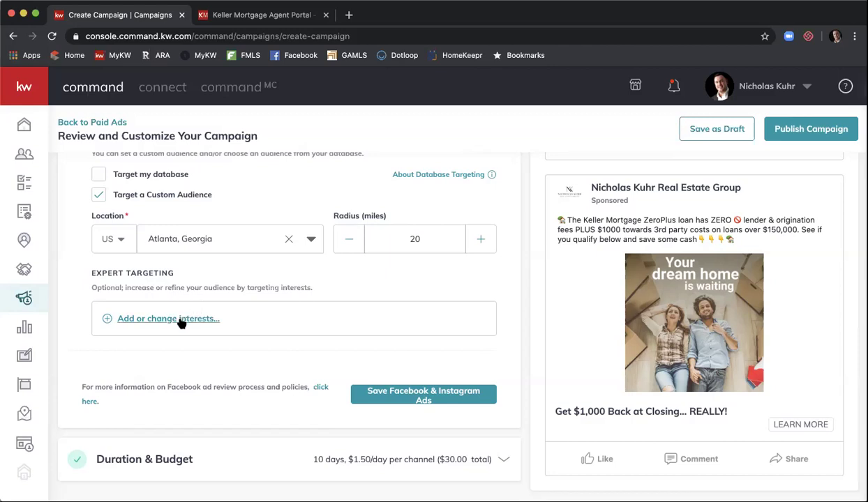
Step: Search interests for 'zillow' and add Zillow to the targeting
{"action": "left_click", "coordinate": [179, 319]}
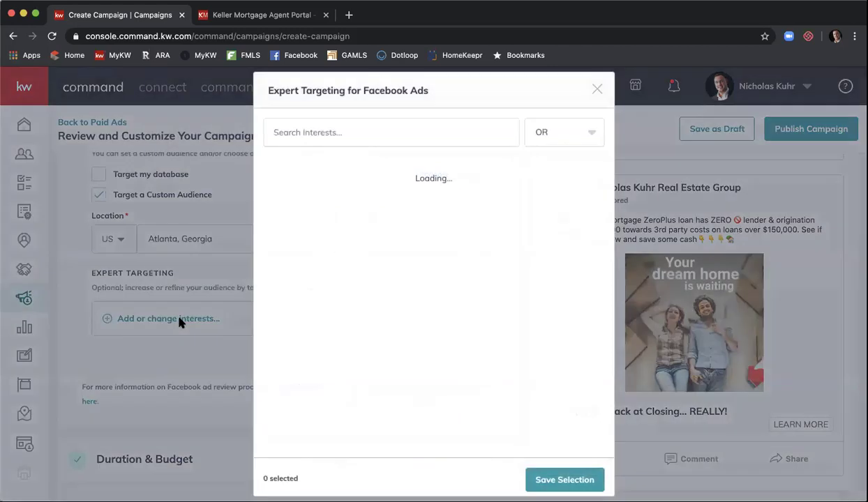
{"action": "left_click", "coordinate": [407, 138]}
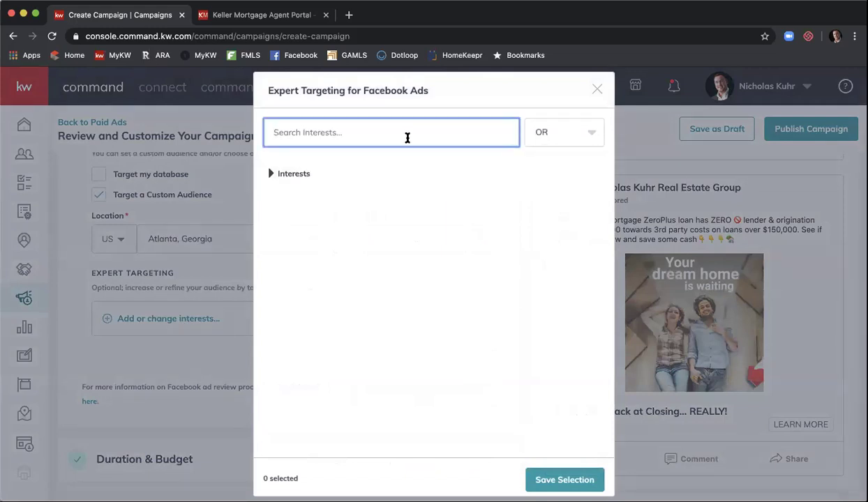
{"action": "type", "text": "zillow"}
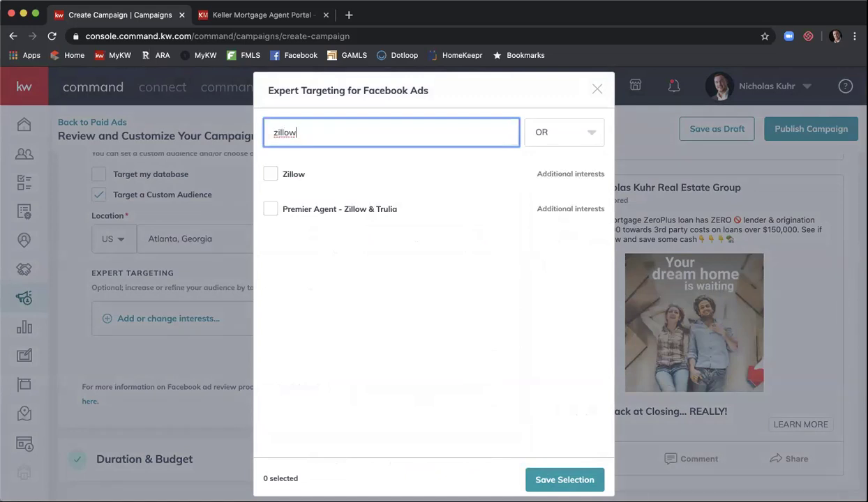
{"action": "left_click", "coordinate": [271, 174]}
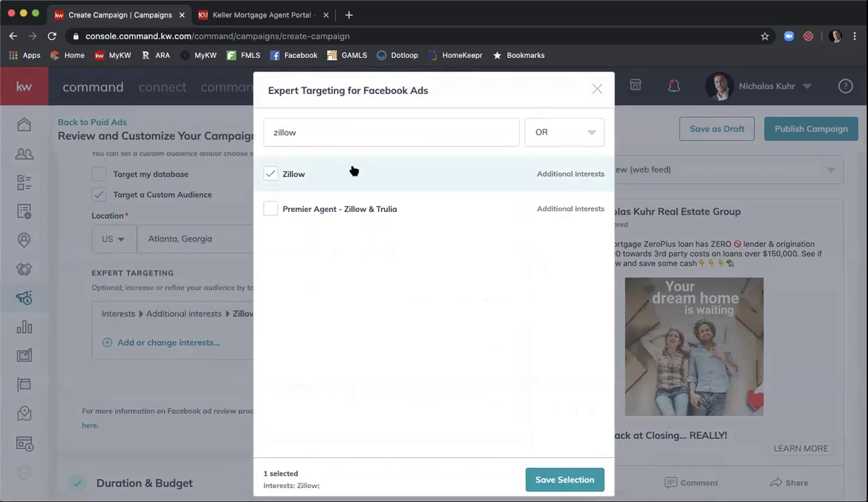
Step: Search 'realtor' and add realtor.com as a second targeted interest
{"action": "left_click", "coordinate": [324, 139]}
{"action": "double_click", "coordinate": [324, 140]}
{"action": "type", "text": "realtor"}
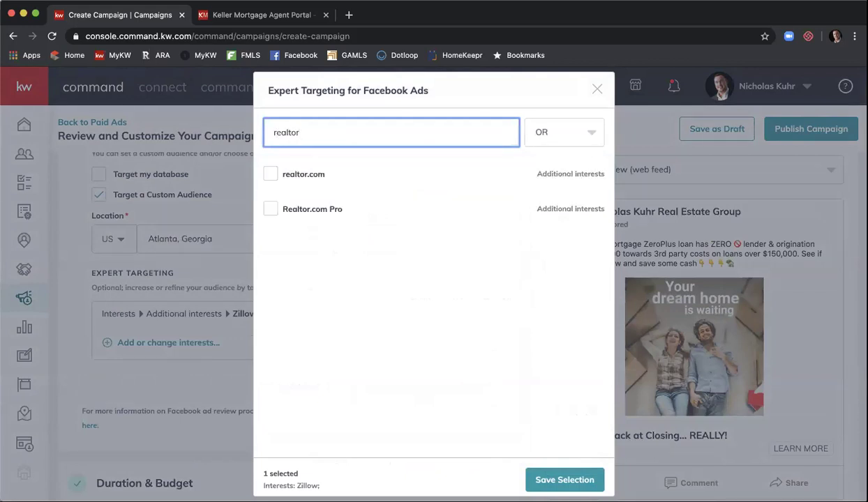
{"action": "left_click", "coordinate": [272, 174]}
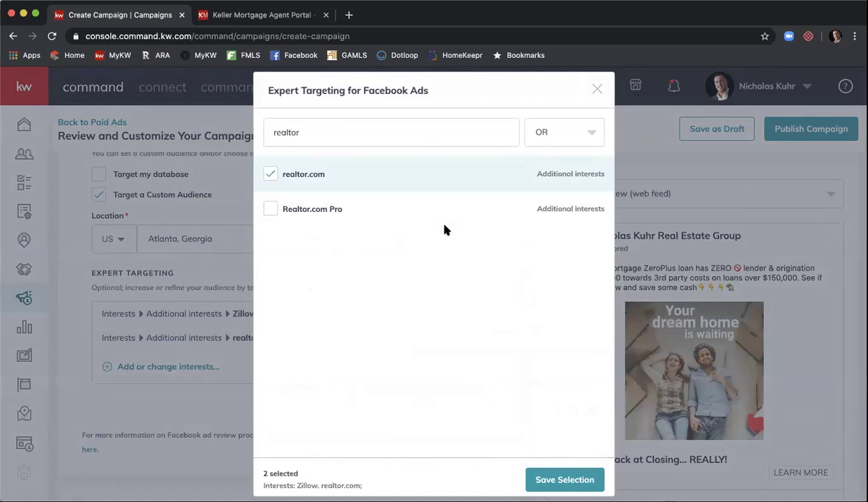
{"action": "double_click", "coordinate": [390, 126]}
Step: Search 'mortgage' and tick the Mortgage loans and Mortgage calculator interests
{"action": "type", "text": "mortgage"}
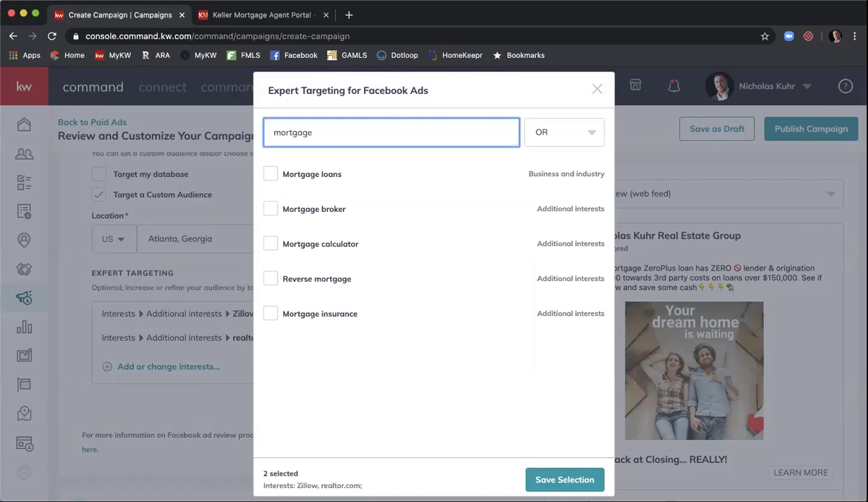
{"action": "left_click", "coordinate": [272, 175]}
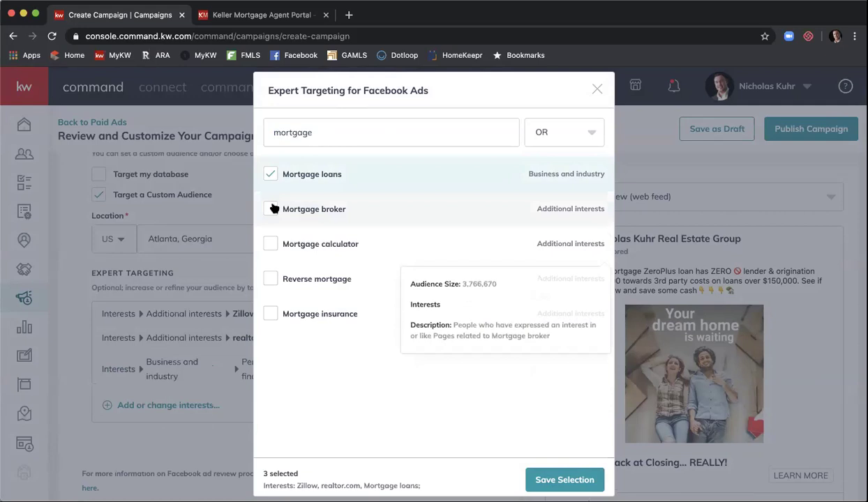
{"action": "left_click", "coordinate": [273, 245]}
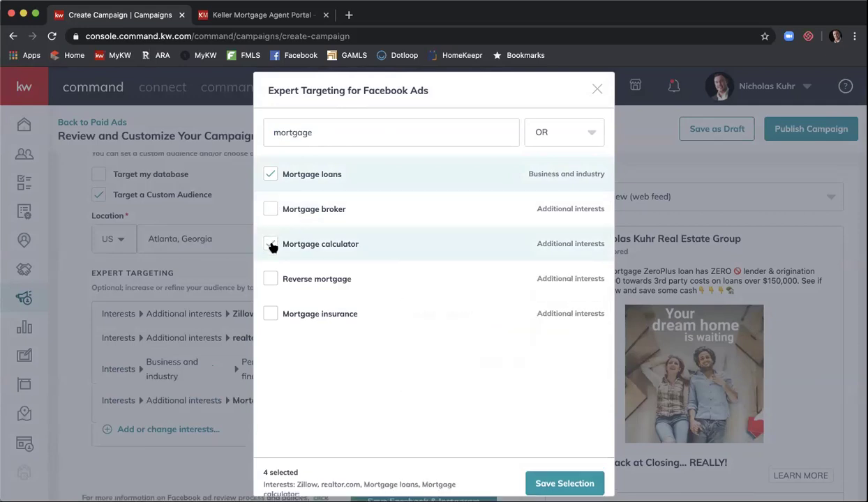
{"action": "mouse_move", "coordinate": [321, 222]}
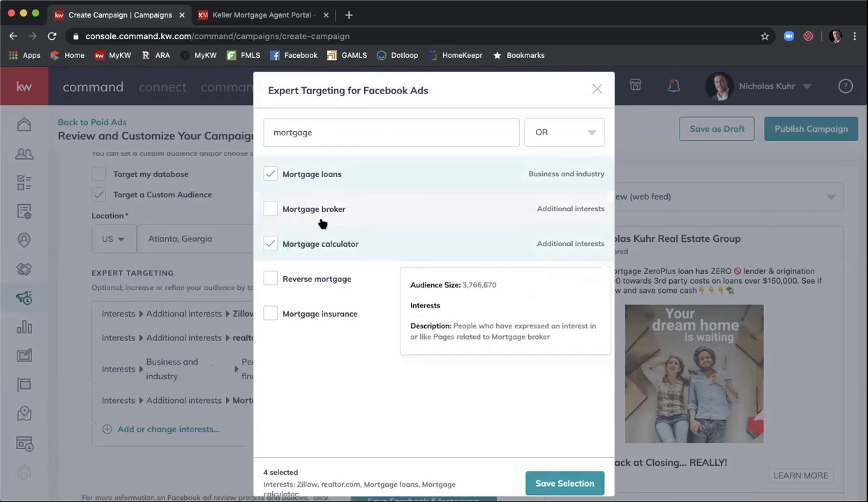
{"action": "mouse_move", "coordinate": [321, 177]}
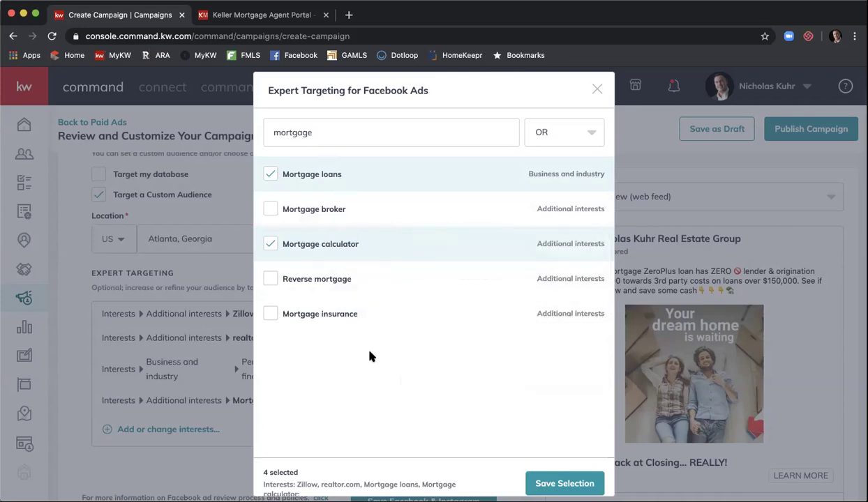
{"action": "scroll", "coordinate": [369, 360], "scroll_direction": "down", "scroll_amount": 1}
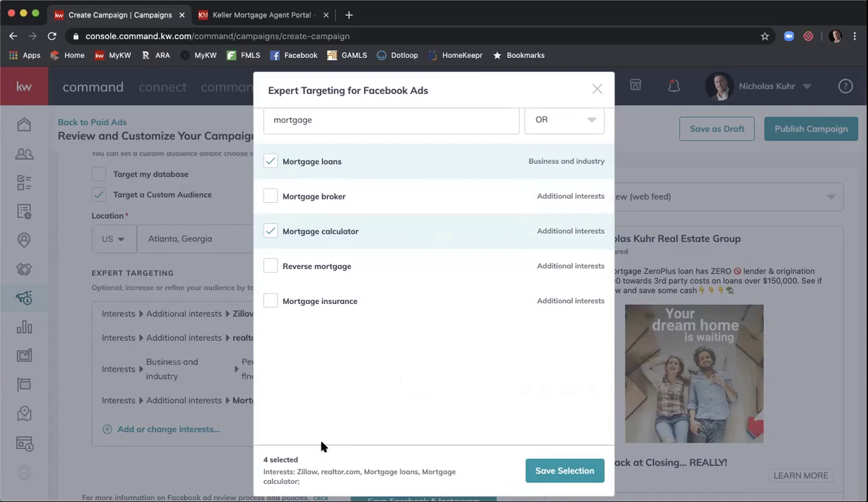
Step: Save the selection and review estimates, from Zillow's 36,558,020 to Mortgage calculator's 2,547,560
{"action": "left_click", "coordinate": [550, 471]}
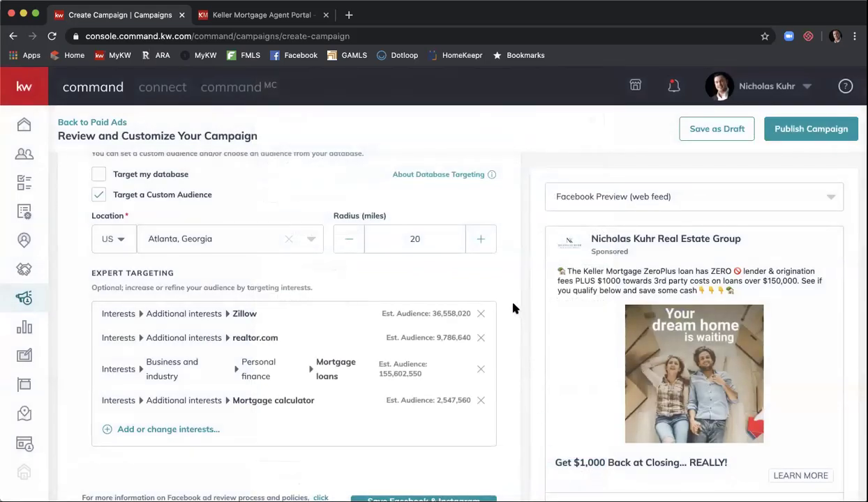
{"action": "scroll", "coordinate": [507, 293], "scroll_direction": "up", "scroll_amount": 1}
{"action": "scroll", "coordinate": [507, 293], "scroll_direction": "down", "scroll_amount": 1}
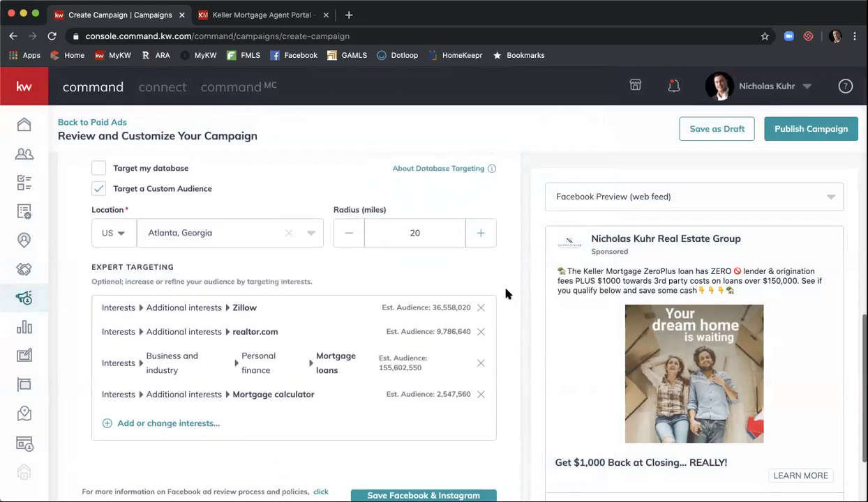
{"action": "scroll", "coordinate": [507, 293], "scroll_direction": "down", "scroll_amount": 1}
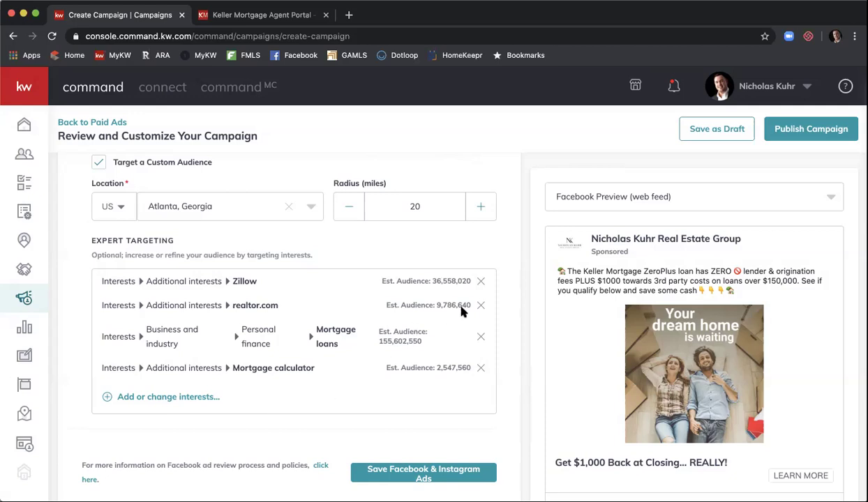
{"action": "scroll", "coordinate": [505, 245], "scroll_direction": "down", "scroll_amount": 2}
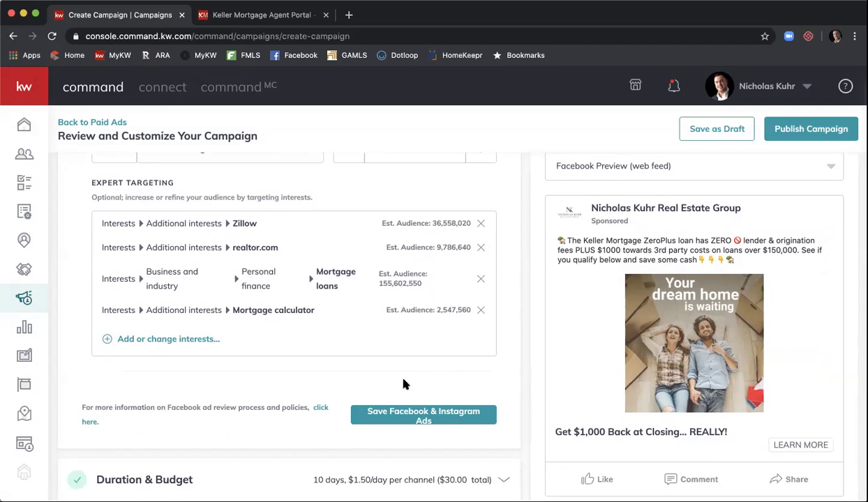
Step: Save the Facebook & Instagram ads and expand Duration & Budget (May 8–18, $1.50 daily)
{"action": "left_click", "coordinate": [415, 413]}
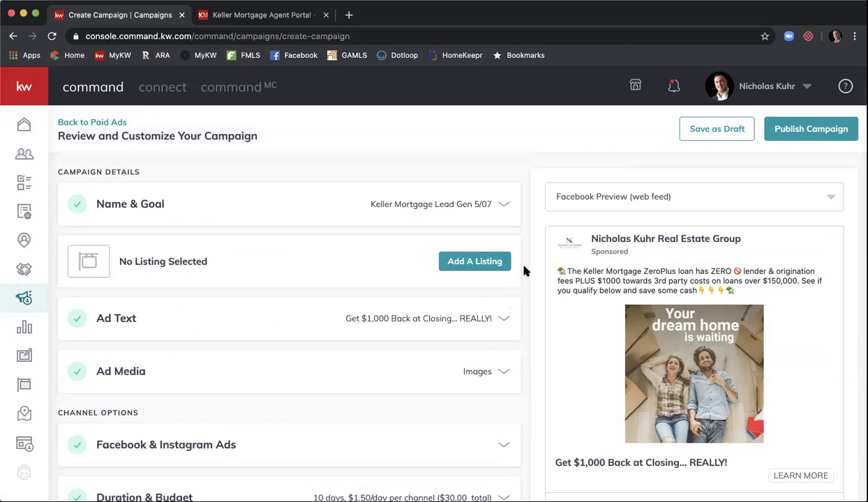
{"action": "scroll", "coordinate": [525, 271], "scroll_direction": "down", "scroll_amount": 2}
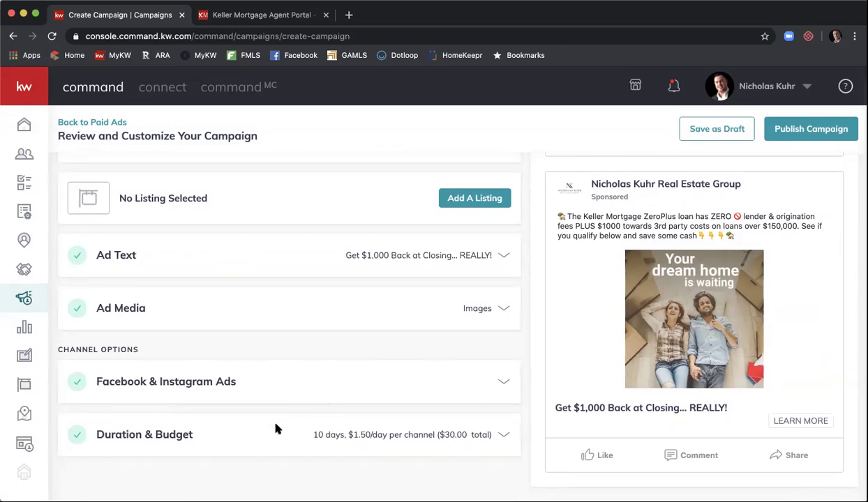
{"action": "left_click", "coordinate": [500, 437]}
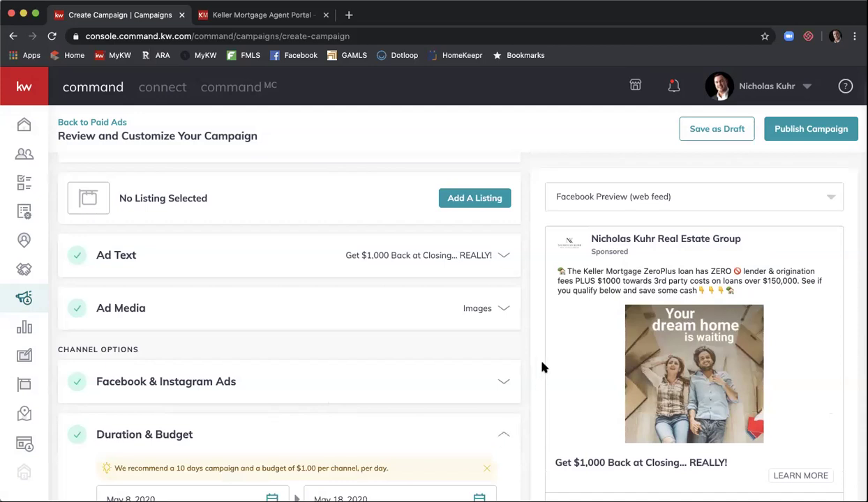
{"action": "scroll", "coordinate": [542, 367], "scroll_direction": "down", "scroll_amount": 2}
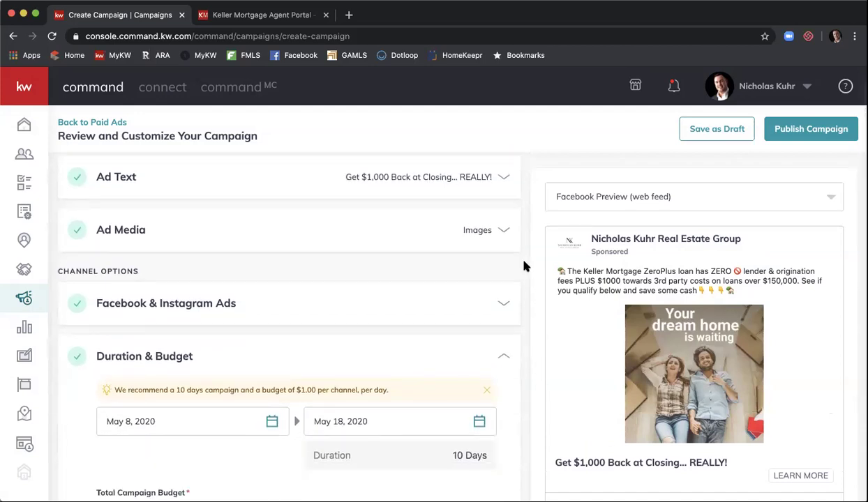
{"action": "scroll", "coordinate": [525, 266], "scroll_direction": "down", "scroll_amount": 5}
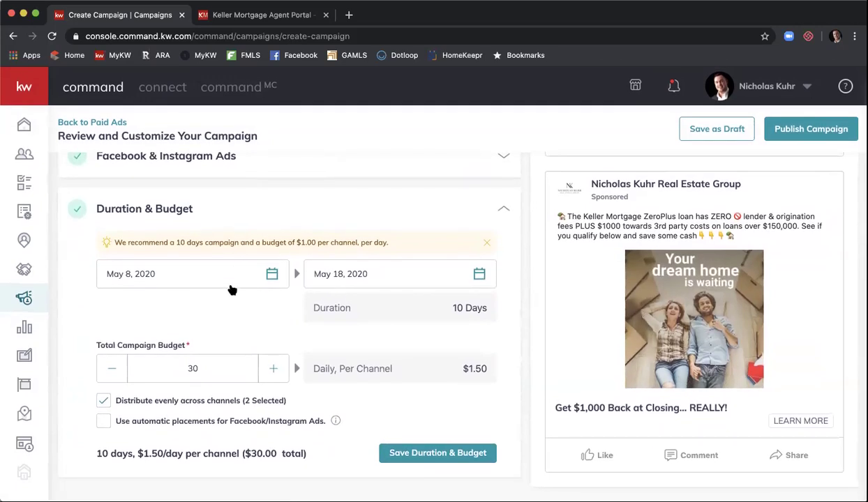
{"action": "left_click", "coordinate": [282, 274]}
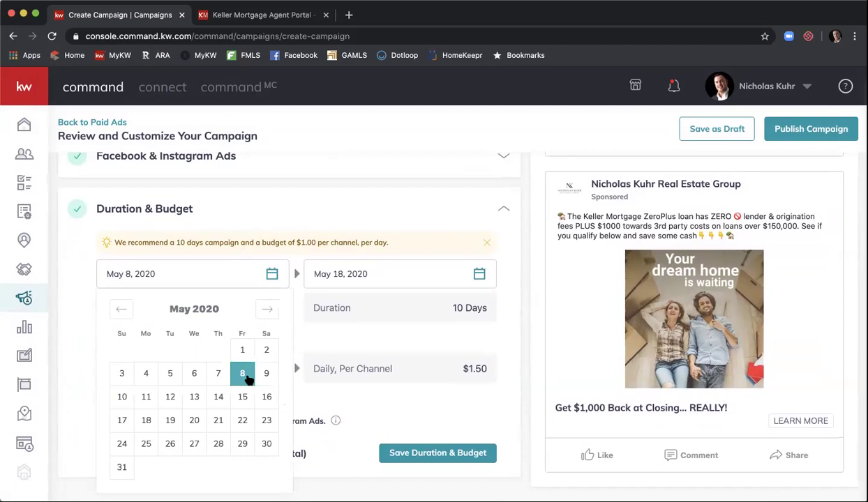
Step: Keep May 8, 2020 as the start date so the campaign runs 10 days to May 18
{"action": "left_click", "coordinate": [244, 375]}
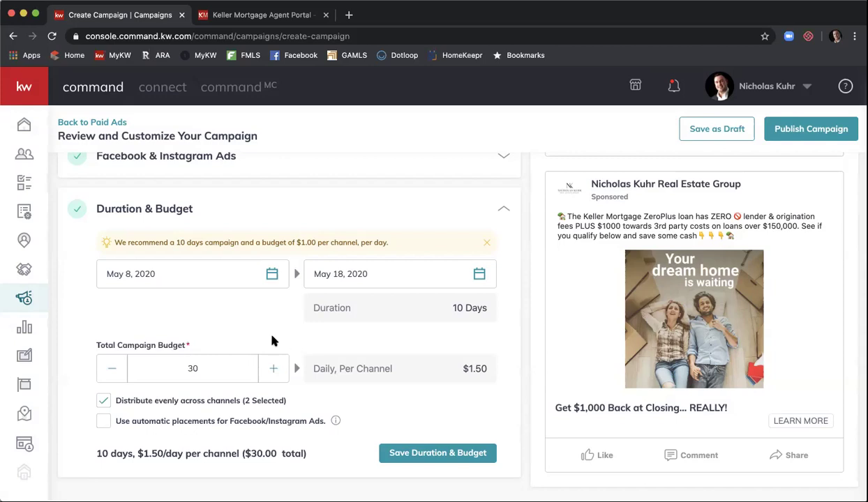
Step: Raise the total campaign budget from $75 to $100 and turn off even splitting across channels
{"action": "double_click", "coordinate": [234, 367]}
{"action": "type", "text": "75"}
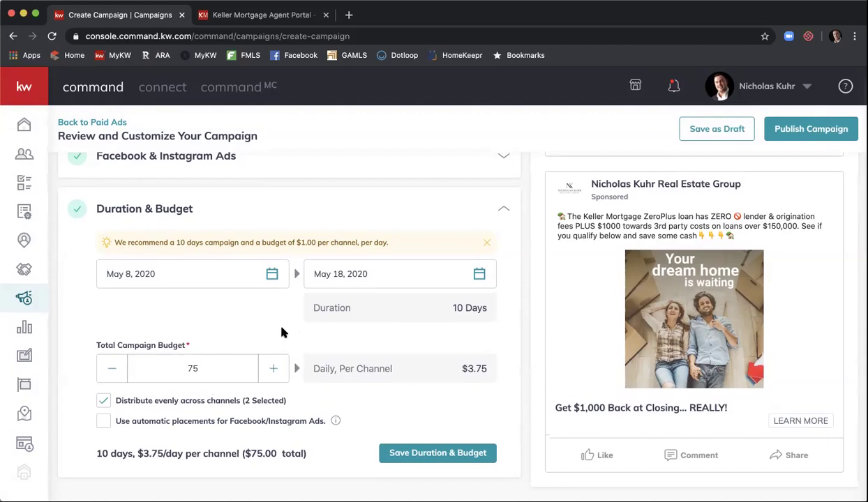
{"action": "double_click", "coordinate": [213, 369]}
{"action": "type", "text": "100"}
{"action": "left_click", "coordinate": [271, 319]}
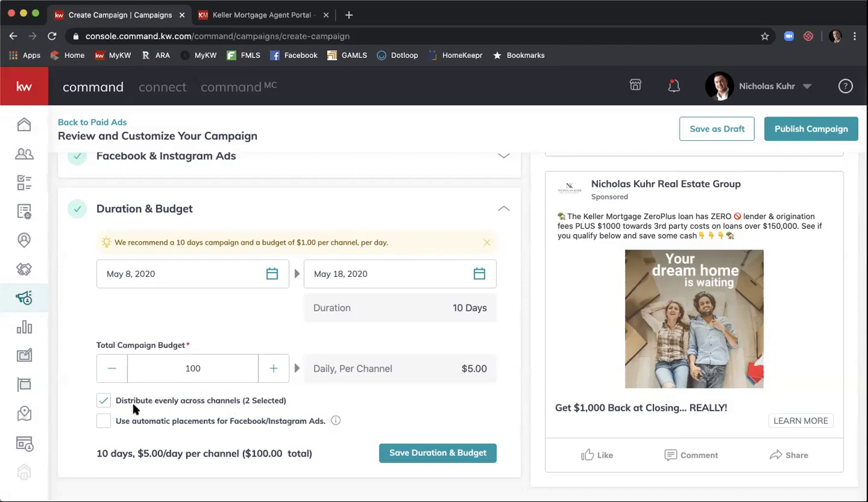
{"action": "left_click", "coordinate": [106, 401]}
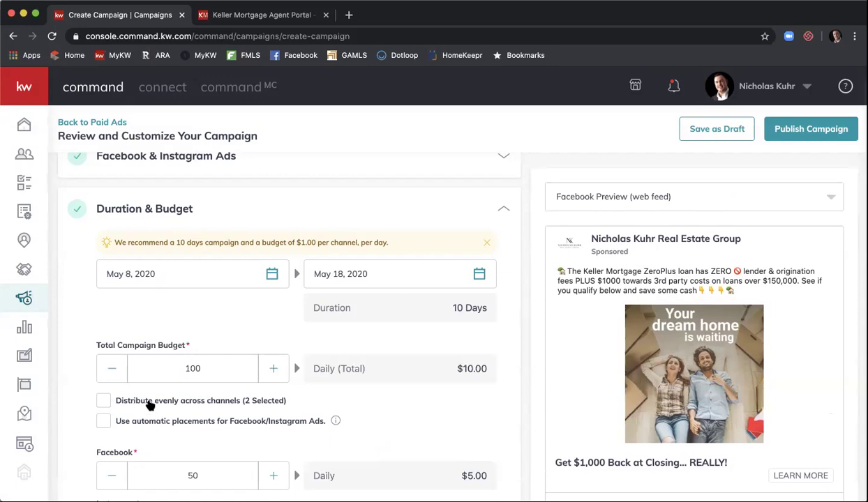
Step: Enable automatic Facebook/Instagram ad placements and save the 10-day, $100 duration and budget
{"action": "left_click", "coordinate": [106, 422]}
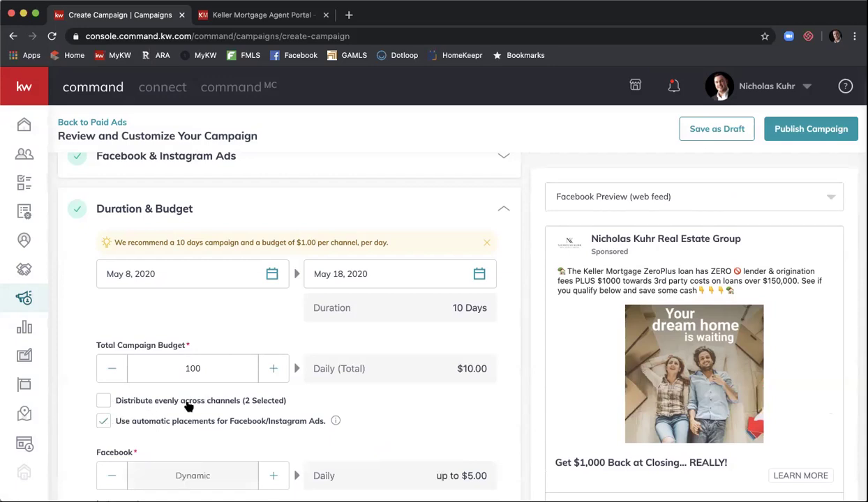
{"action": "scroll", "coordinate": [315, 399], "scroll_direction": "down", "scroll_amount": 1}
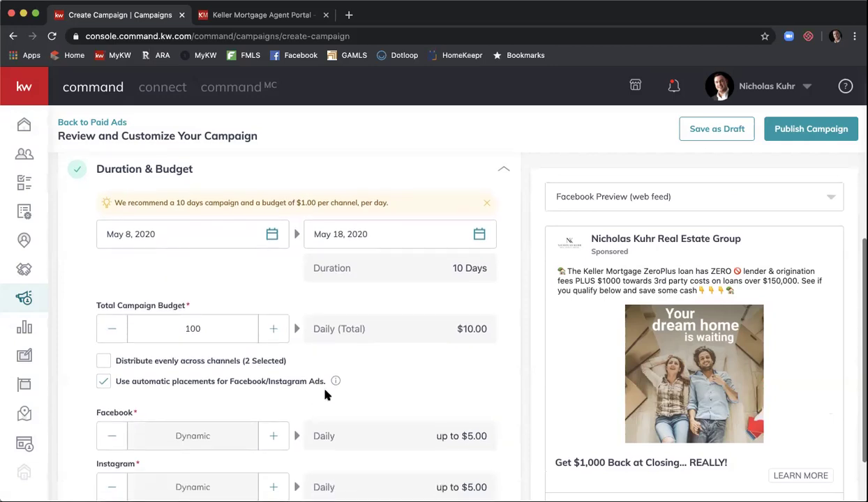
{"action": "mouse_move", "coordinate": [336, 382]}
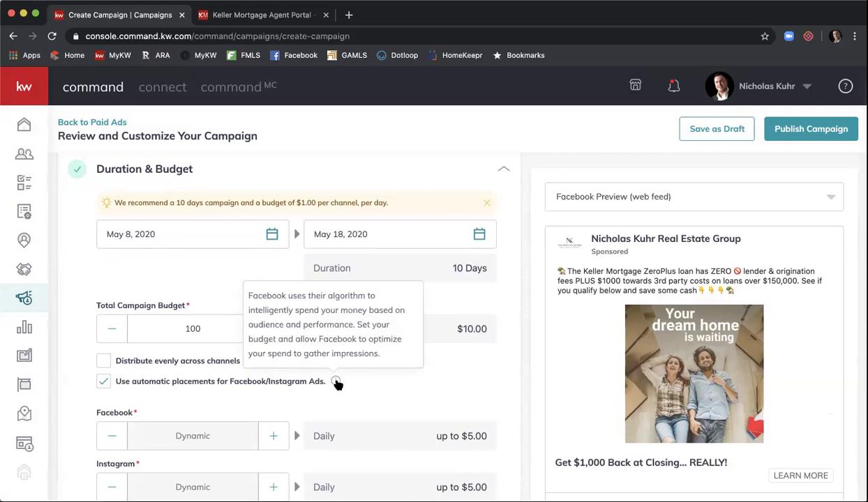
{"action": "scroll", "coordinate": [526, 360], "scroll_direction": "down", "scroll_amount": 2}
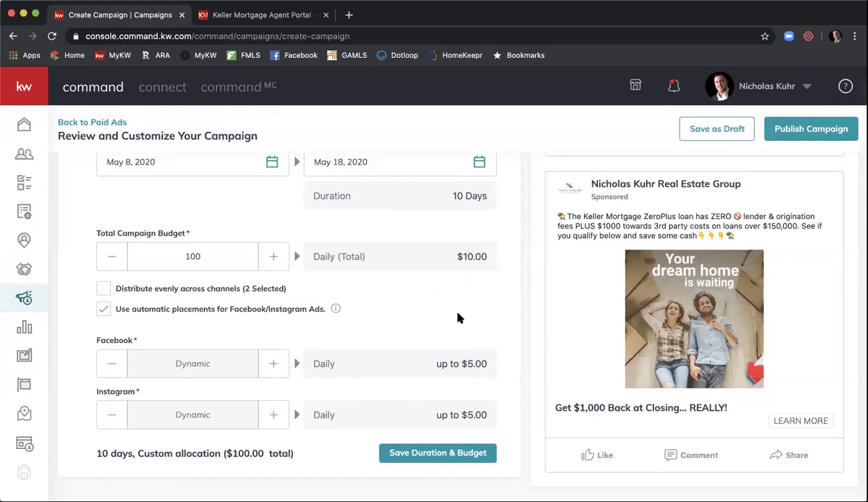
{"action": "left_click", "coordinate": [423, 455]}
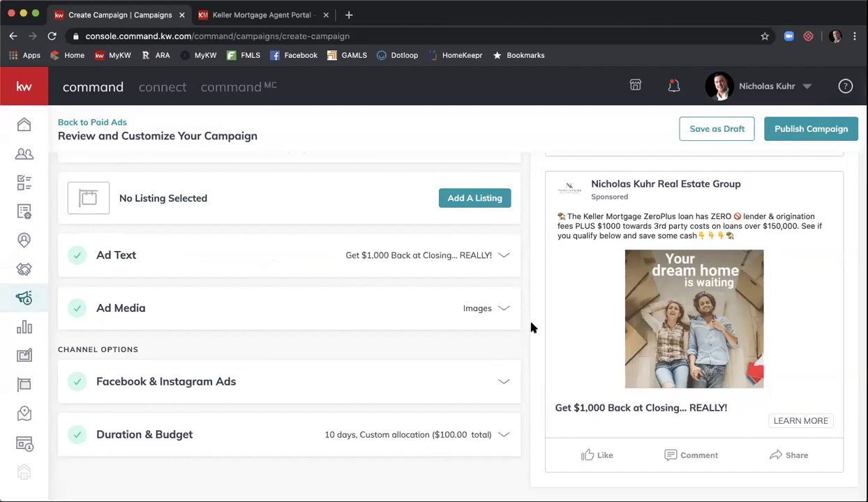
{"action": "scroll", "coordinate": [641, 338], "scroll_direction": "up", "scroll_amount": 2}
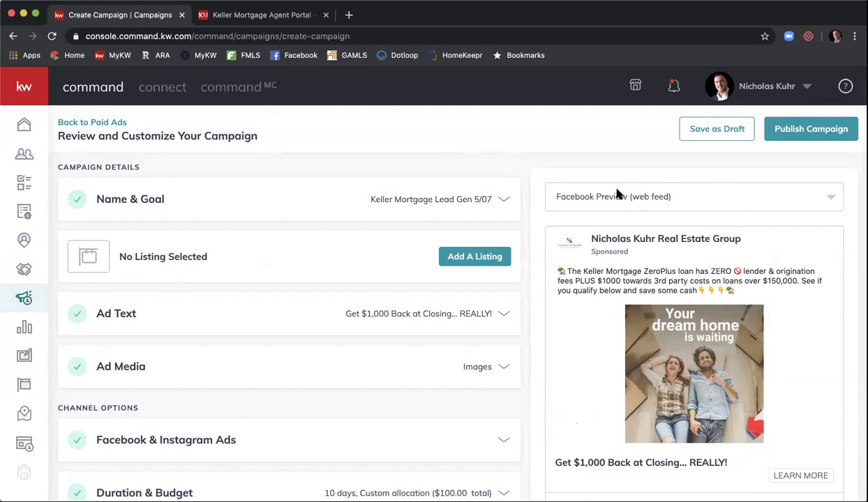
{"action": "left_click", "coordinate": [830, 199]}
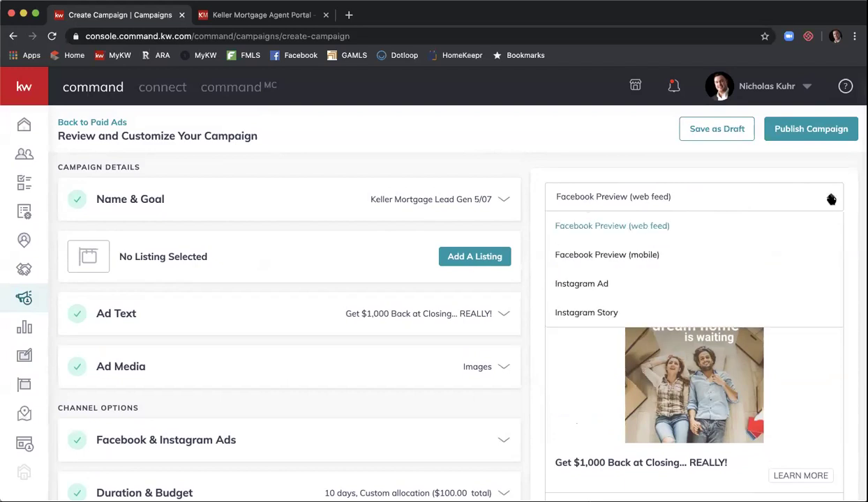
{"action": "left_click", "coordinate": [811, 247]}
{"action": "scroll", "coordinate": [811, 246], "scroll_direction": "down", "scroll_amount": 2}
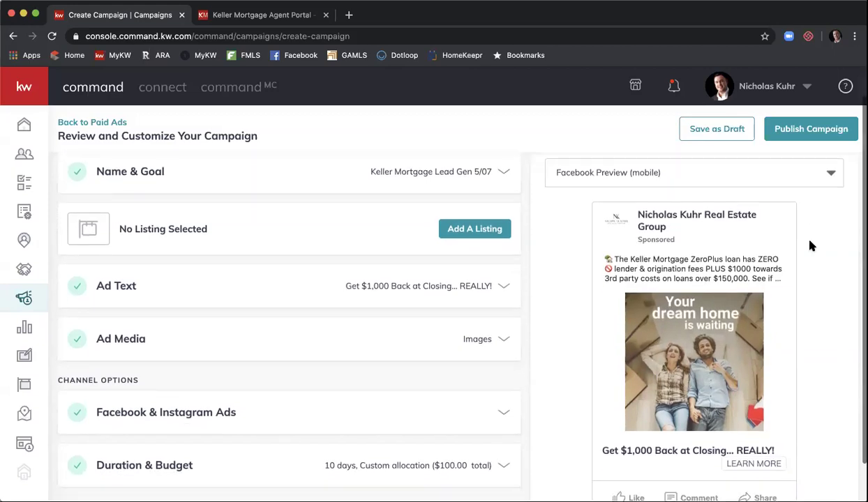
{"action": "scroll", "coordinate": [810, 245], "scroll_direction": "up", "scroll_amount": 2}
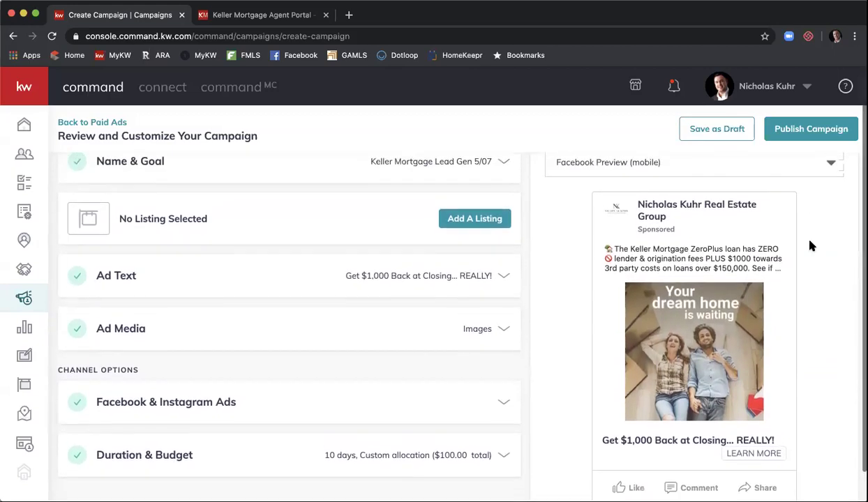
{"action": "left_click", "coordinate": [841, 201]}
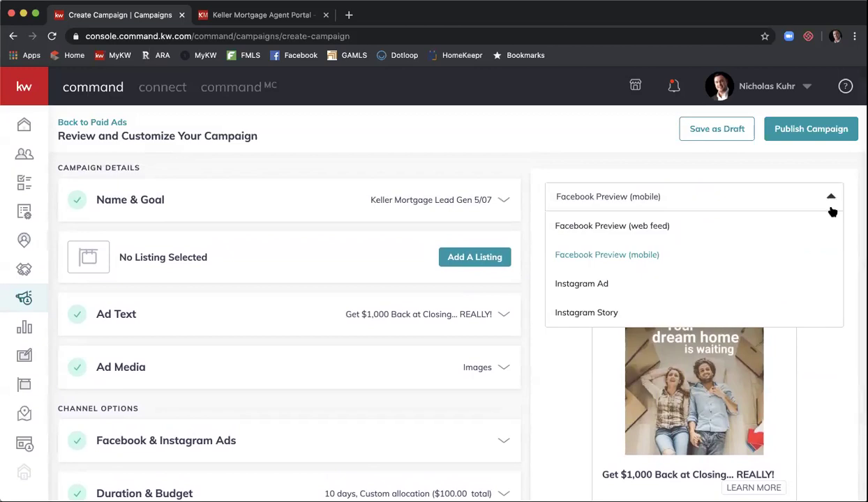
{"action": "left_click", "coordinate": [805, 276]}
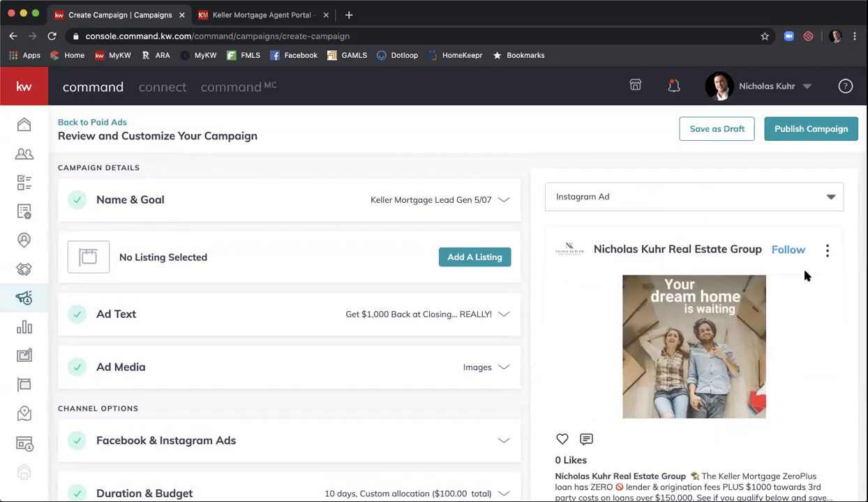
{"action": "scroll", "coordinate": [811, 269], "scroll_direction": "down", "scroll_amount": 2}
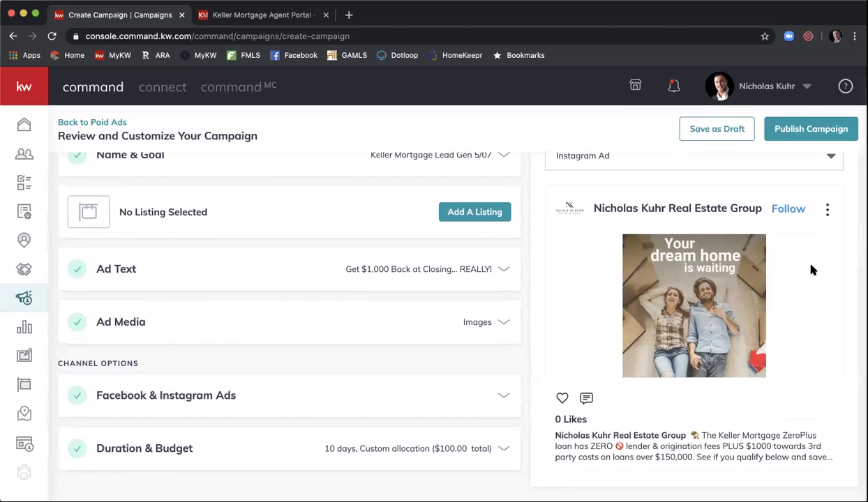
{"action": "scroll", "coordinate": [812, 269], "scroll_direction": "up", "scroll_amount": 2}
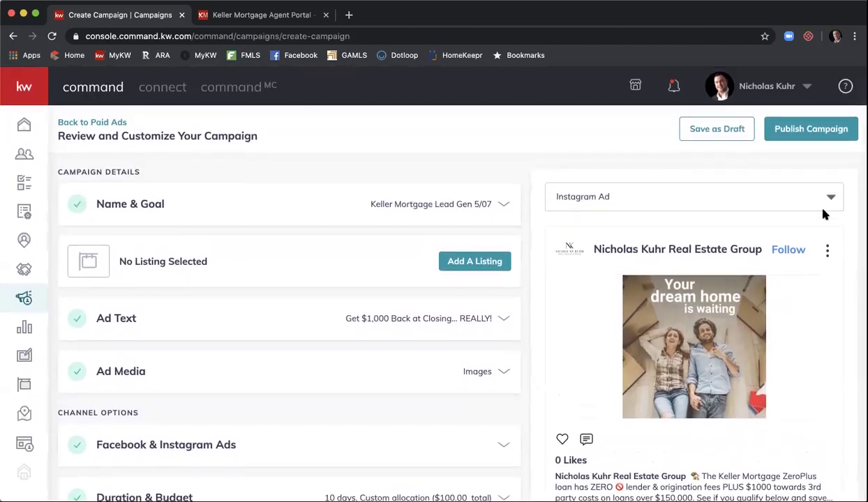
{"action": "left_click", "coordinate": [831, 198]}
{"action": "left_click", "coordinate": [773, 313]}
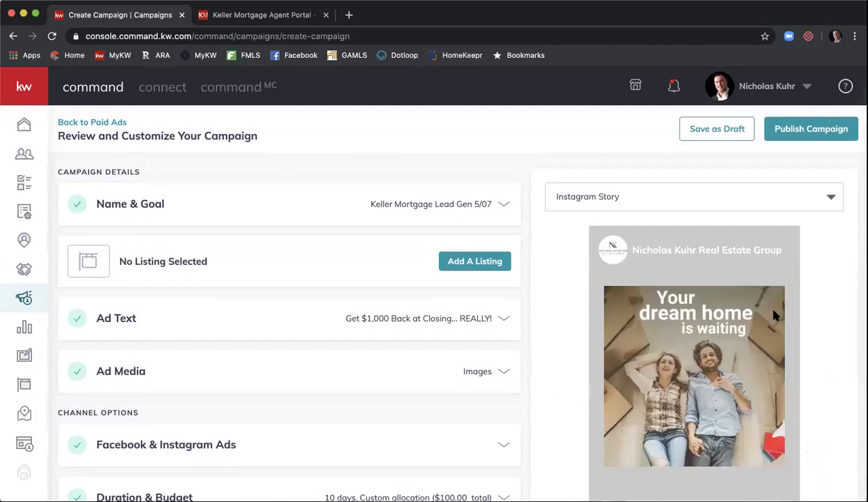
{"action": "scroll", "coordinate": [829, 273], "scroll_direction": "down", "scroll_amount": 3}
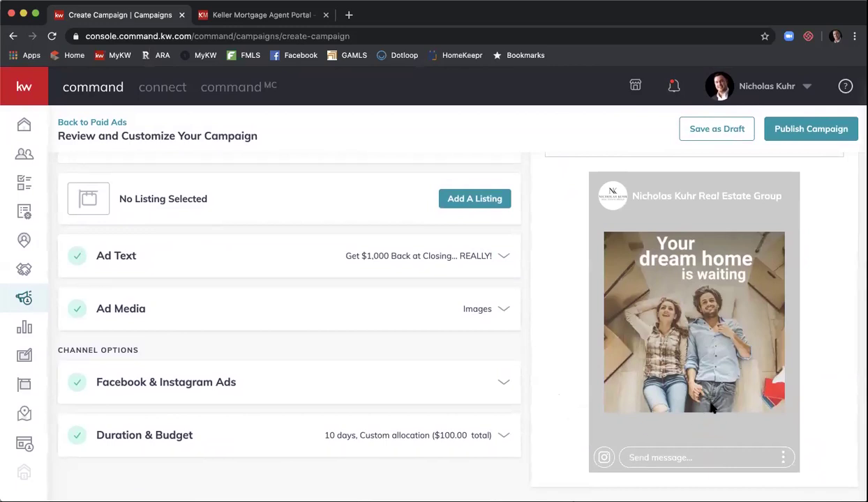
{"action": "scroll", "coordinate": [711, 409], "scroll_direction": "up", "scroll_amount": 3}
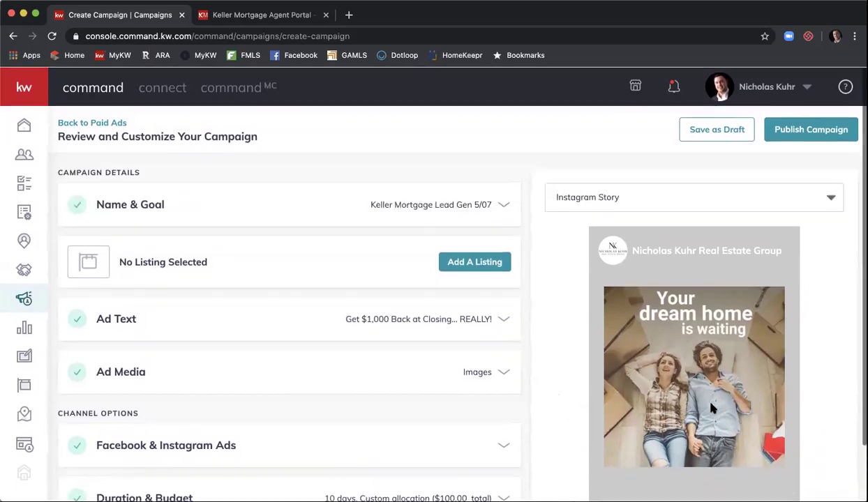
{"action": "left_click", "coordinate": [747, 200]}
{"action": "left_click", "coordinate": [736, 220]}
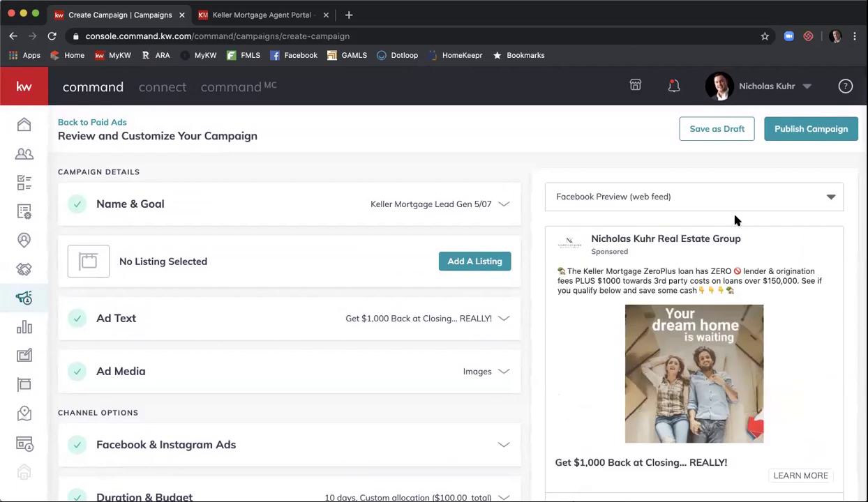
{"action": "scroll", "coordinate": [551, 164], "scroll_direction": "down", "scroll_amount": 1}
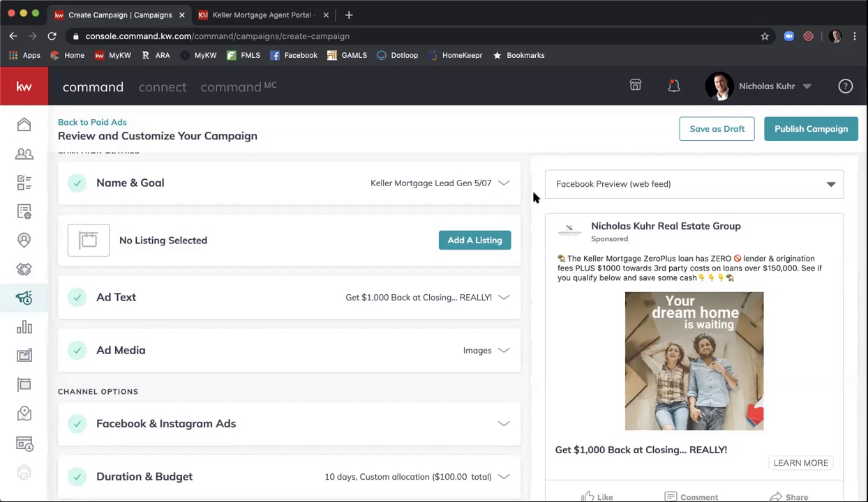
Step: Save the Keller Mortgage campaign as a $100 draft and open its captured-lead contacts in a new tab
{"action": "scroll", "coordinate": [534, 198], "scroll_direction": "down", "scroll_amount": 1}
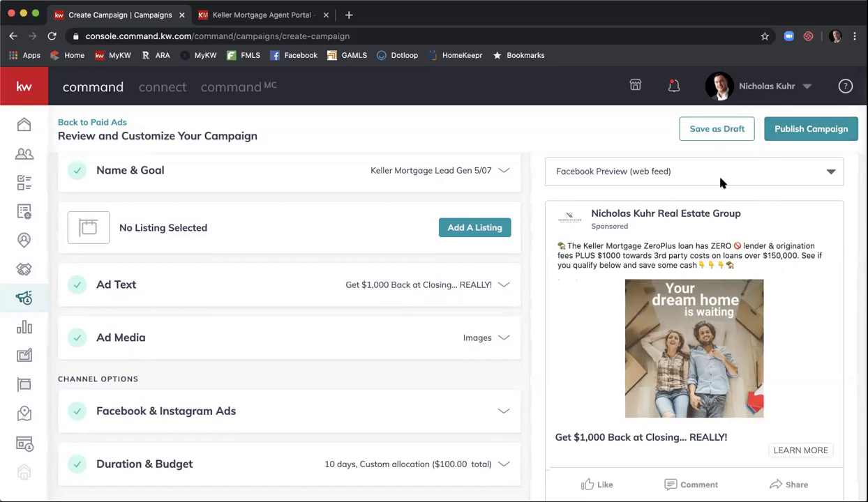
{"action": "left_click", "coordinate": [721, 138]}
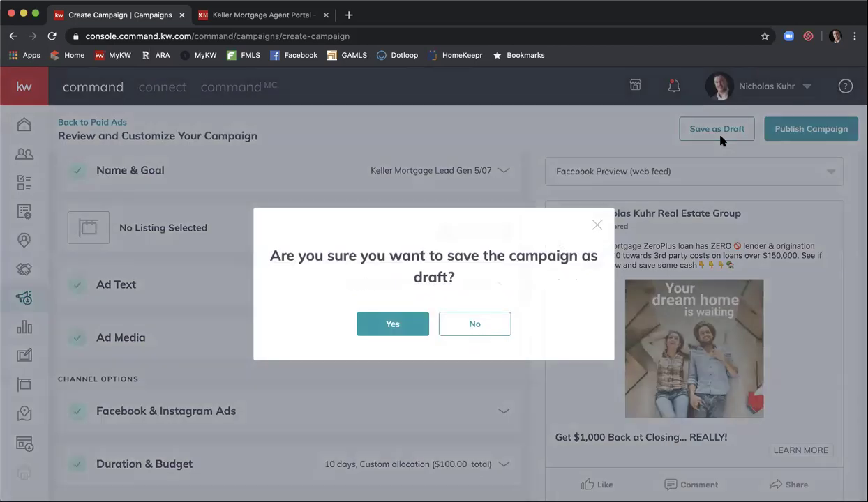
{"action": "left_click", "coordinate": [393, 320]}
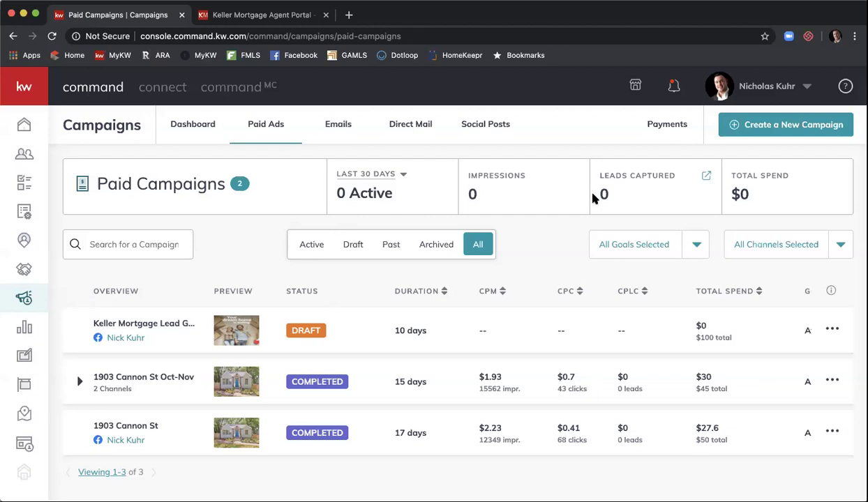
{"action": "left_click", "coordinate": [706, 179]}
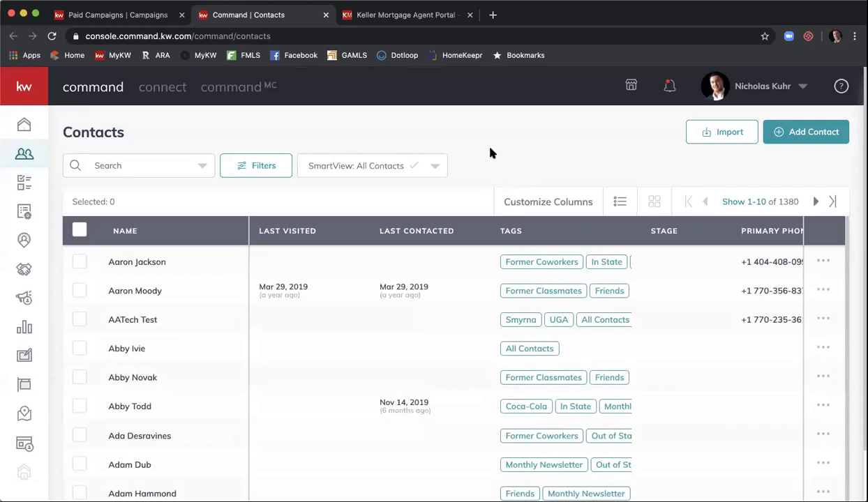
Step: Apply a Leads Only contact filter, then switch back to the Paid Campaigns tab
{"action": "left_click", "coordinate": [270, 166]}
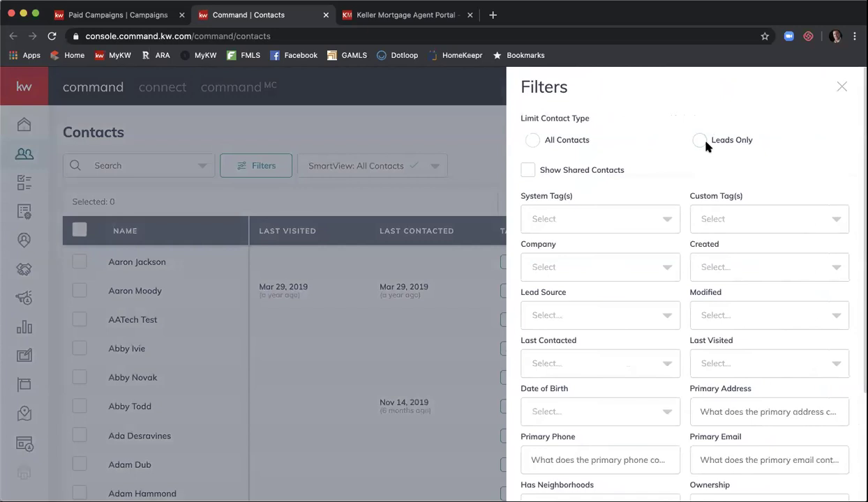
{"action": "left_click", "coordinate": [700, 141]}
{"action": "scroll", "coordinate": [744, 194], "scroll_direction": "down", "scroll_amount": 3}
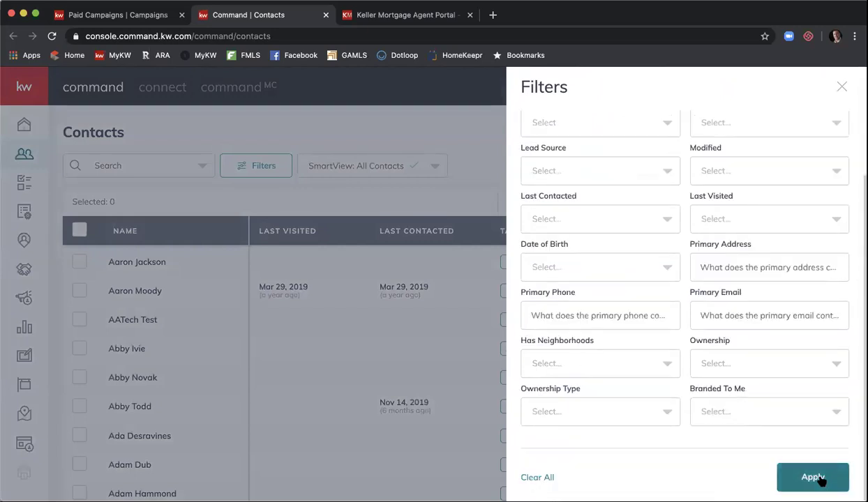
{"action": "left_click", "coordinate": [820, 477]}
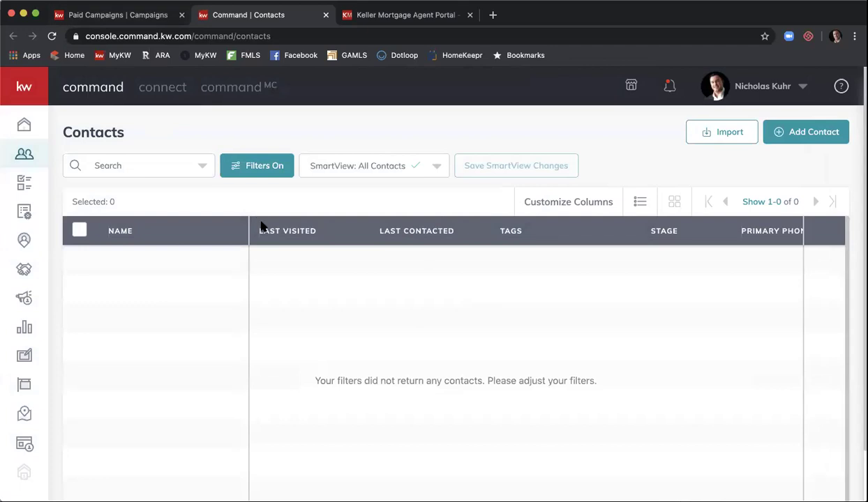
{"action": "left_click", "coordinate": [136, 9]}
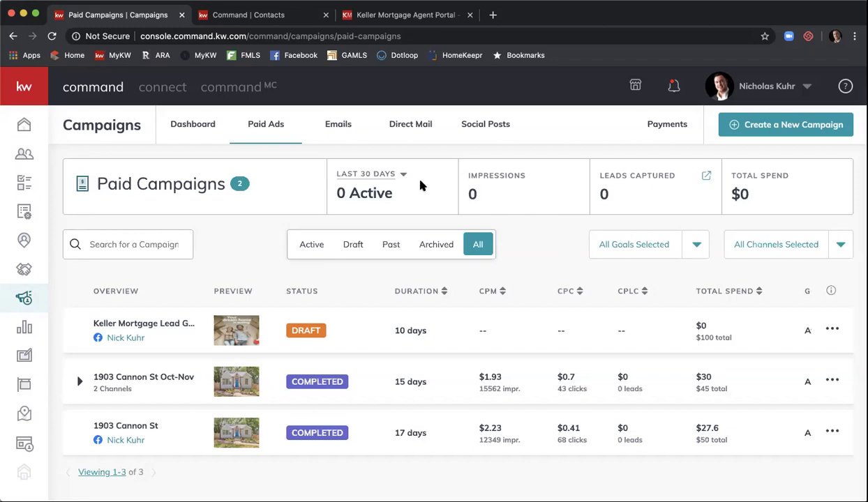
Step: Browse the SmartPlans Library of ready-made plans
{"action": "left_click", "coordinate": [25, 211]}
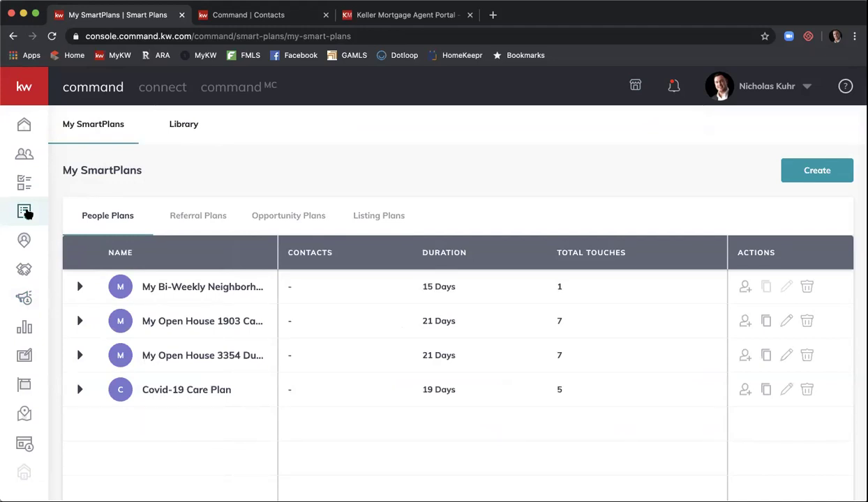
{"action": "left_click", "coordinate": [181, 127]}
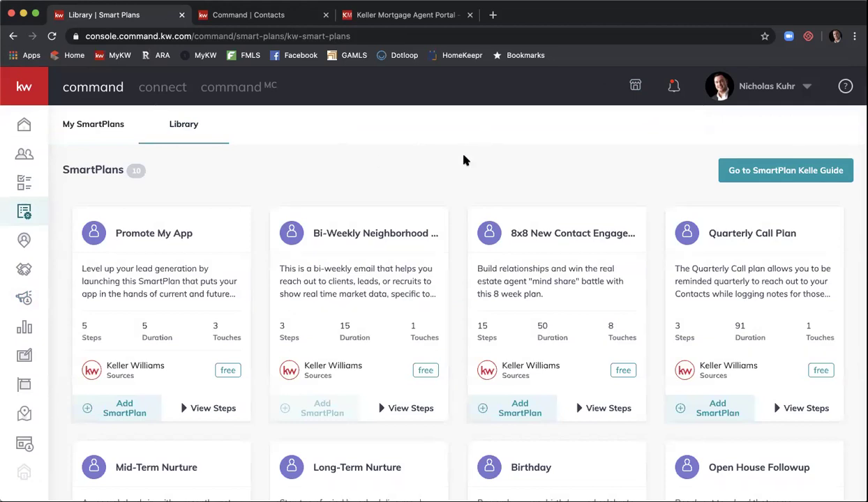
{"action": "scroll", "coordinate": [463, 161], "scroll_direction": "down", "scroll_amount": 2}
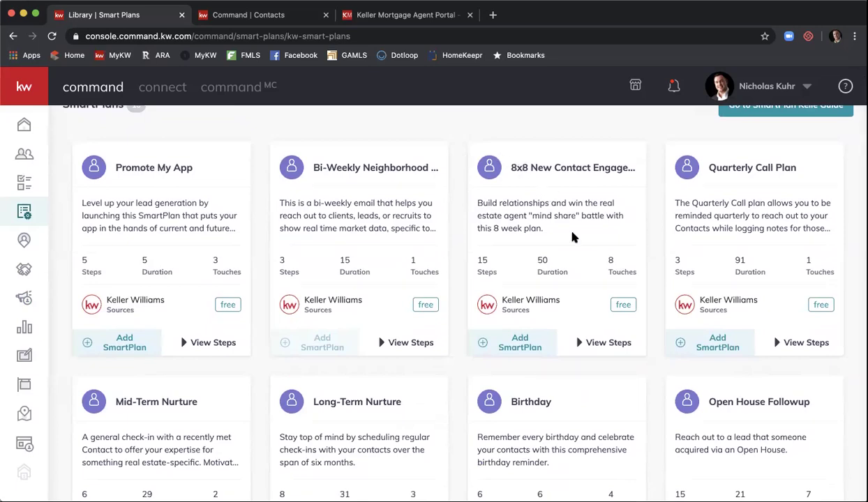
Step: Review and collapse the 8x8 new contact plan's steps, then return to My SmartPlans
{"action": "left_click", "coordinate": [604, 341]}
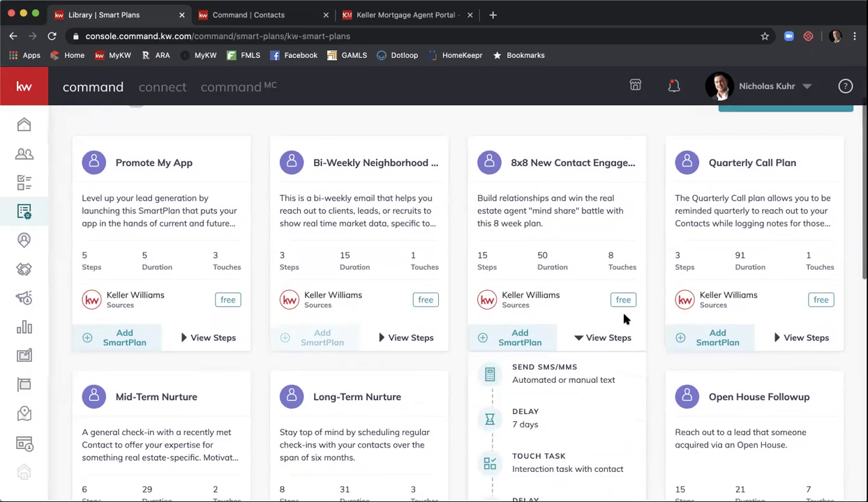
{"action": "scroll", "coordinate": [624, 315], "scroll_direction": "down", "scroll_amount": 2}
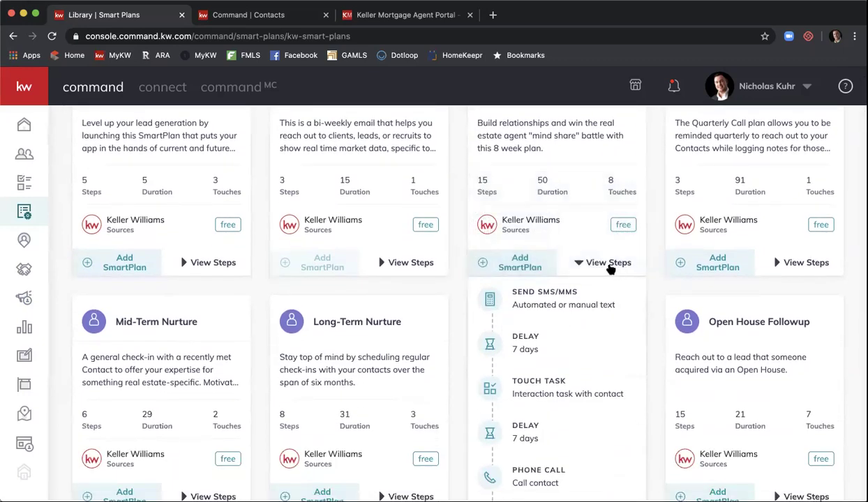
{"action": "scroll", "coordinate": [603, 280], "scroll_direction": "down", "scroll_amount": 2}
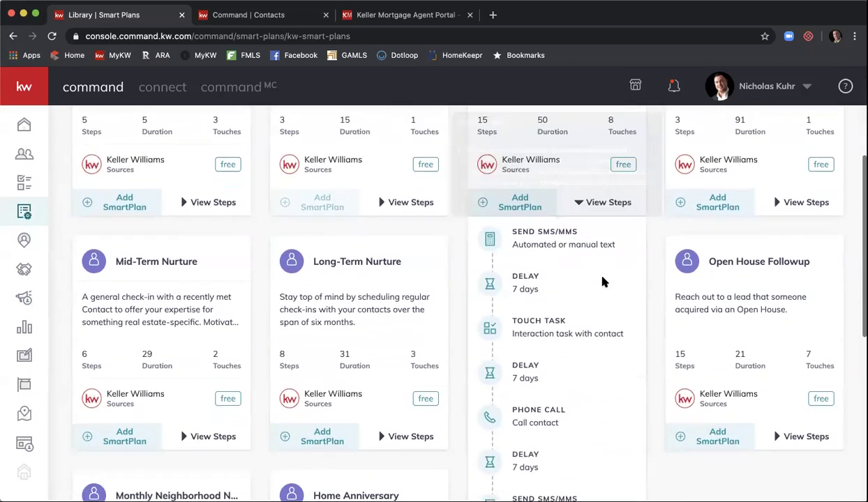
{"action": "scroll", "coordinate": [604, 281], "scroll_direction": "down", "scroll_amount": 3}
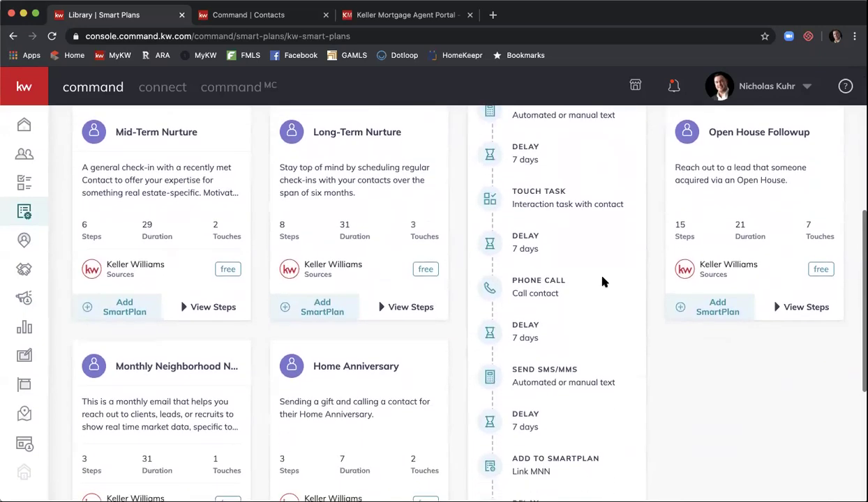
{"action": "scroll", "coordinate": [604, 282], "scroll_direction": "down", "scroll_amount": 5}
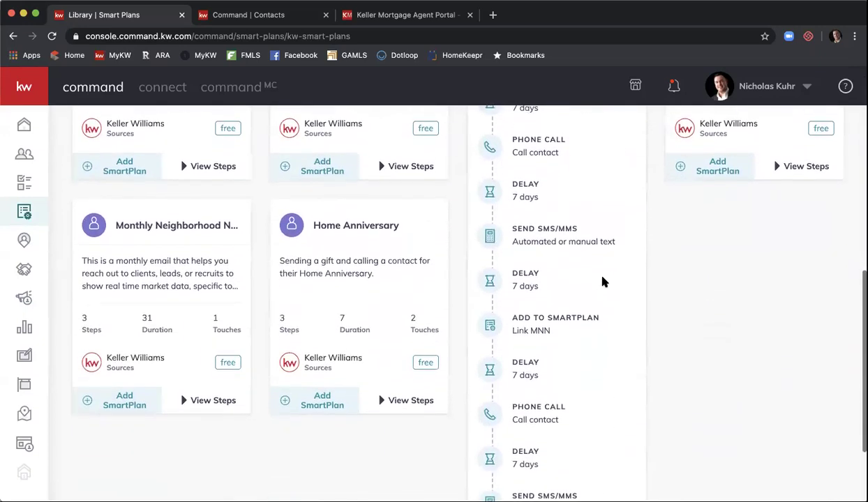
{"action": "scroll", "coordinate": [604, 281], "scroll_direction": "up", "scroll_amount": 8}
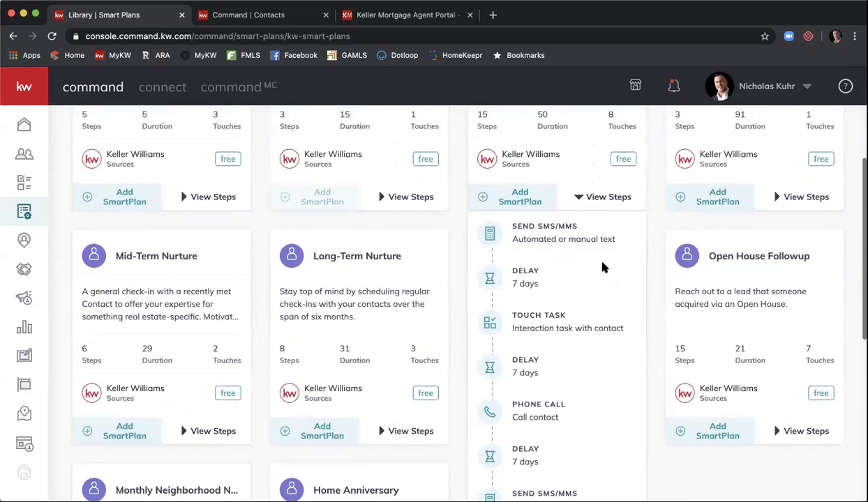
{"action": "left_click", "coordinate": [604, 198]}
{"action": "scroll", "coordinate": [605, 195], "scroll_direction": "up", "scroll_amount": 3}
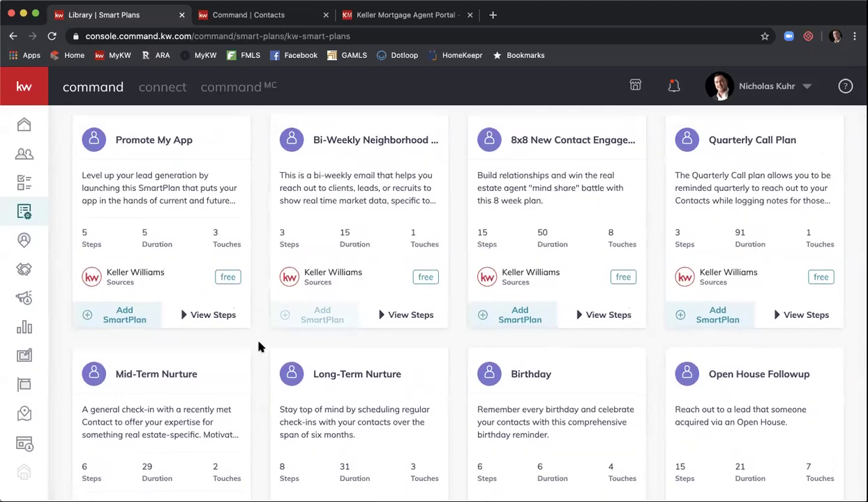
{"action": "scroll", "coordinate": [258, 343], "scroll_direction": "down", "scroll_amount": 2}
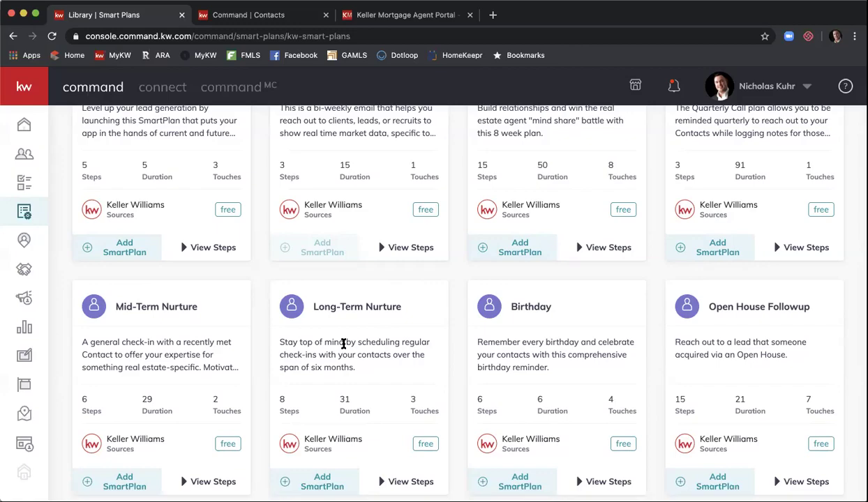
{"action": "scroll", "coordinate": [471, 291], "scroll_direction": "down", "scroll_amount": 3}
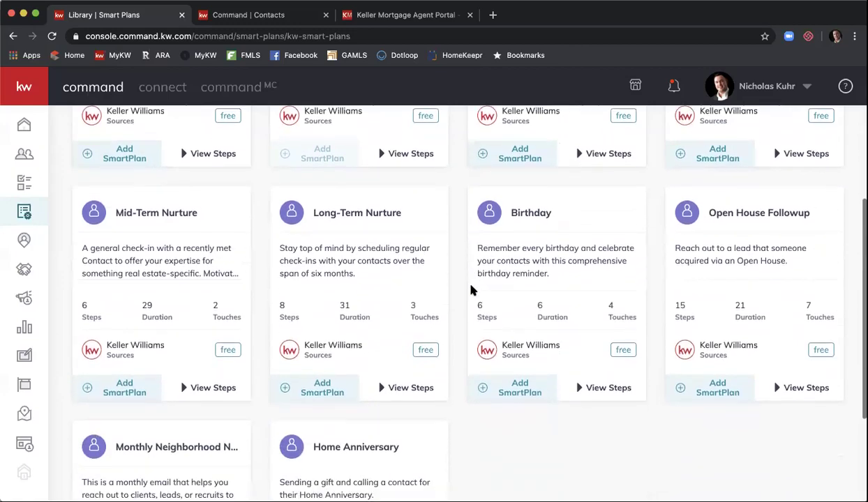
{"action": "scroll", "coordinate": [471, 291], "scroll_direction": "up", "scroll_amount": 7}
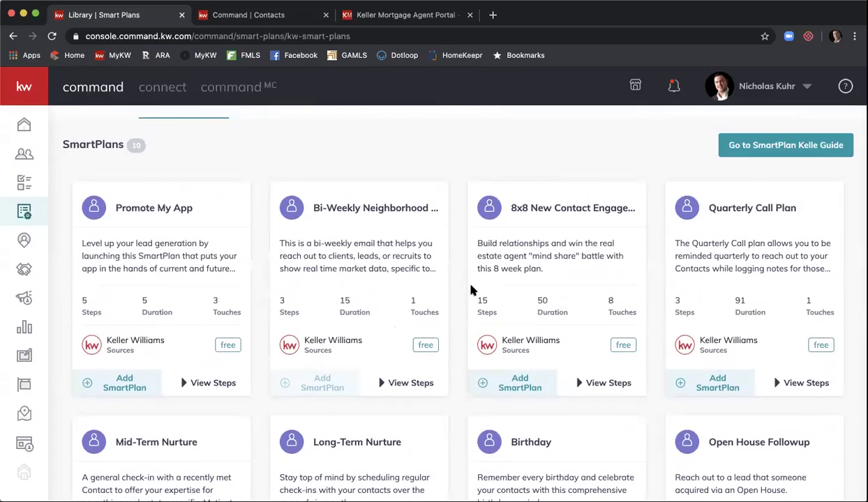
{"action": "scroll", "coordinate": [471, 291], "scroll_direction": "up", "scroll_amount": 1}
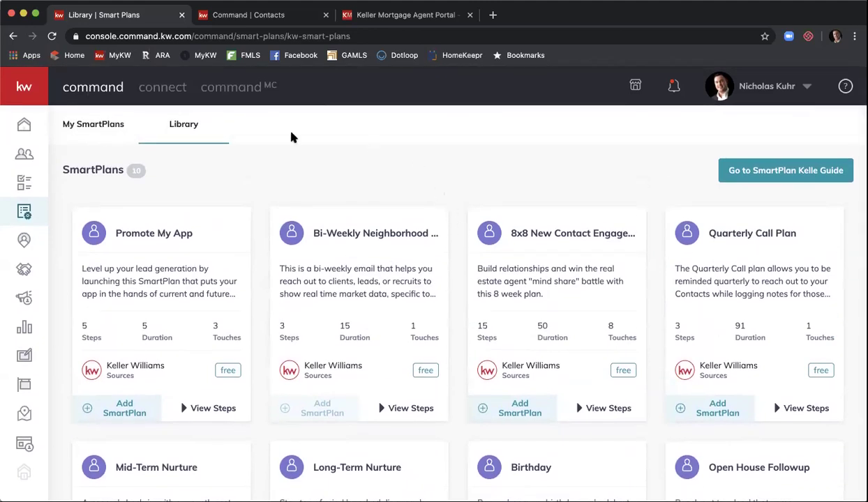
{"action": "left_click", "coordinate": [100, 129]}
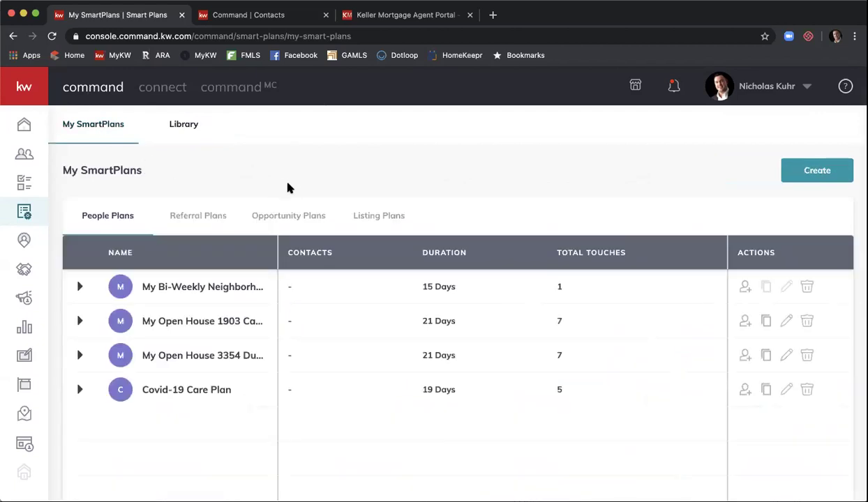
Step: Create a new SmartPlan named 'Keller Mortgage FB Lead Follow Up'
{"action": "left_click", "coordinate": [809, 174]}
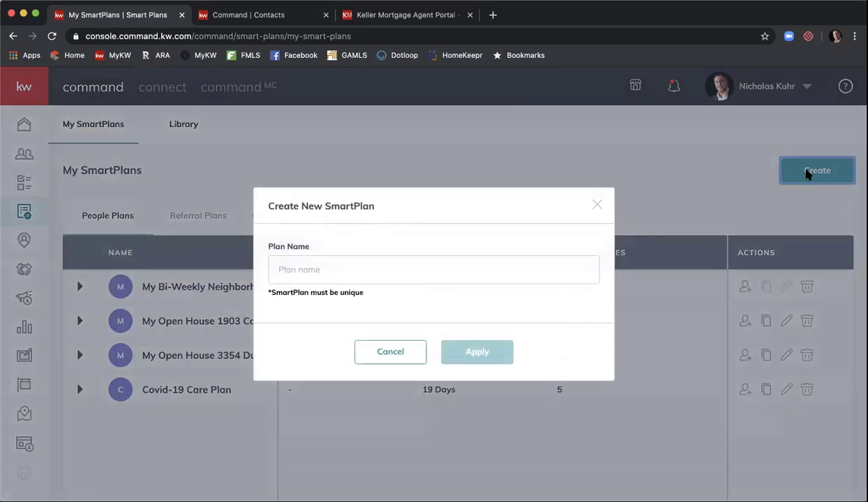
{"action": "left_click", "coordinate": [482, 279]}
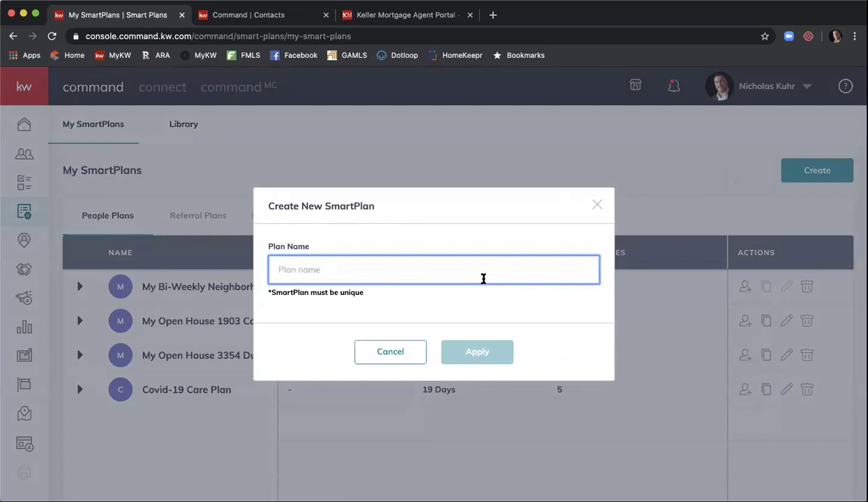
{"action": "type", "text": "Keller Mort"}
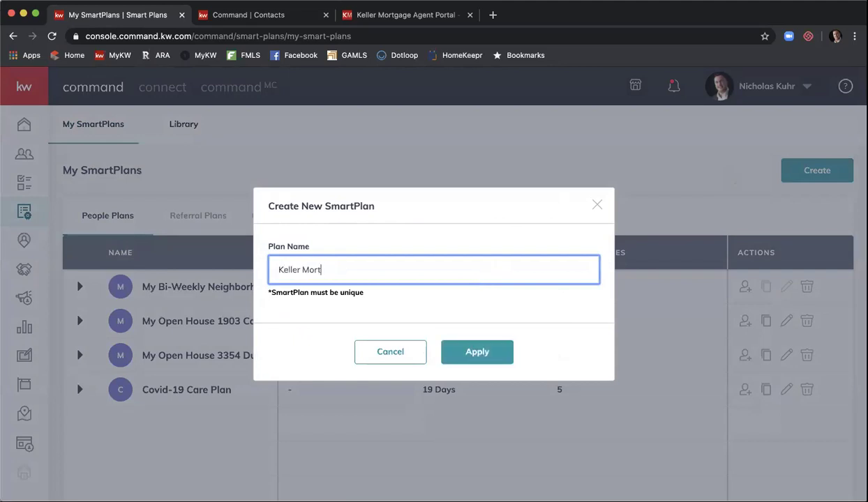
{"action": "type", "text": "gage FB La"}
{"action": "type", "text": "ad Foll"}
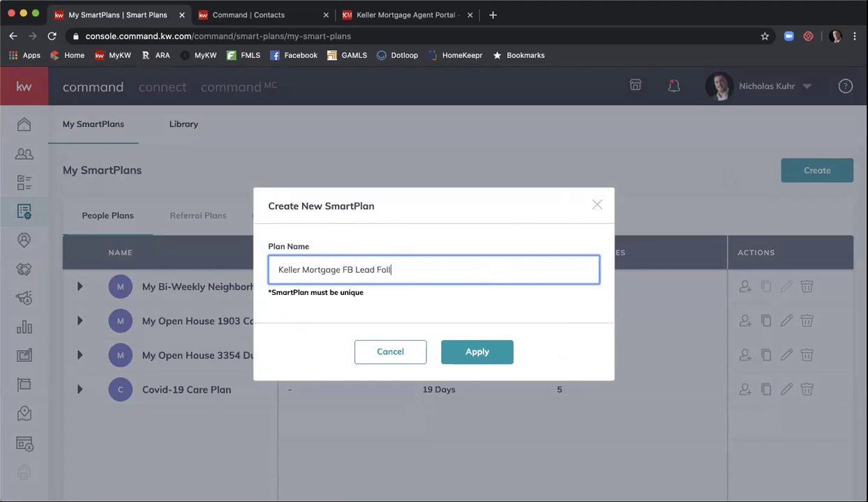
{"action": "type", "text": "ow UP"}
{"action": "key", "text": "BackSpace"}
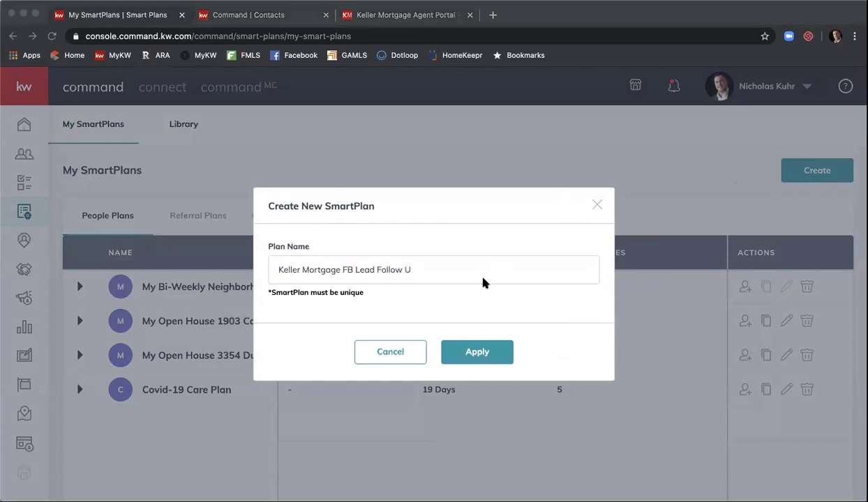
{"action": "left_click", "coordinate": [459, 253]}
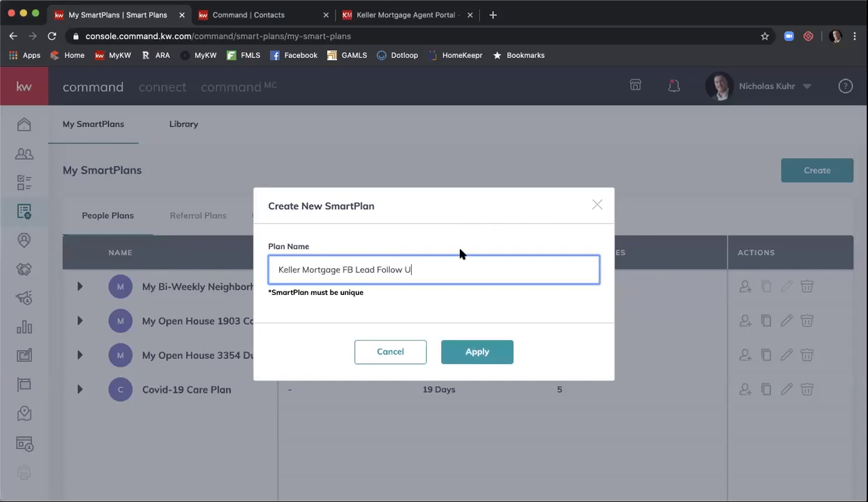
{"action": "type", "text": "p"}
{"action": "left_click", "coordinate": [459, 351]}
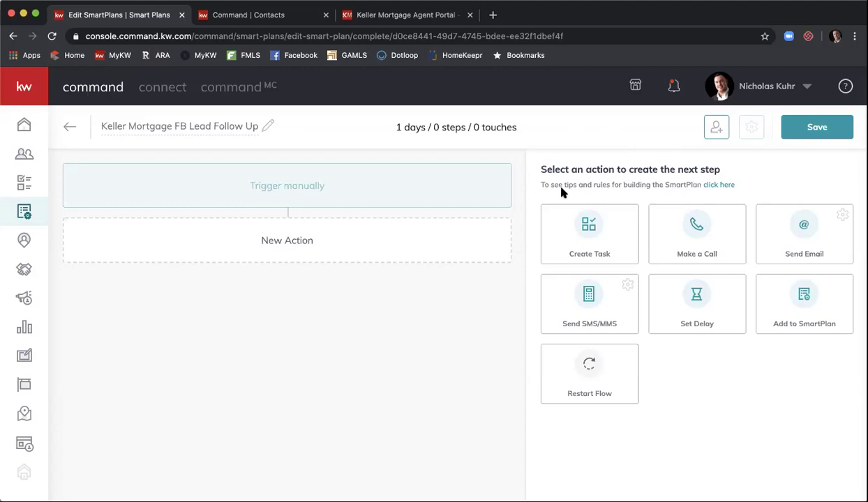
Step: Bring up the How to Plan Smarter tips beside the empty Keller Mortgage plan
{"action": "left_click", "coordinate": [707, 187]}
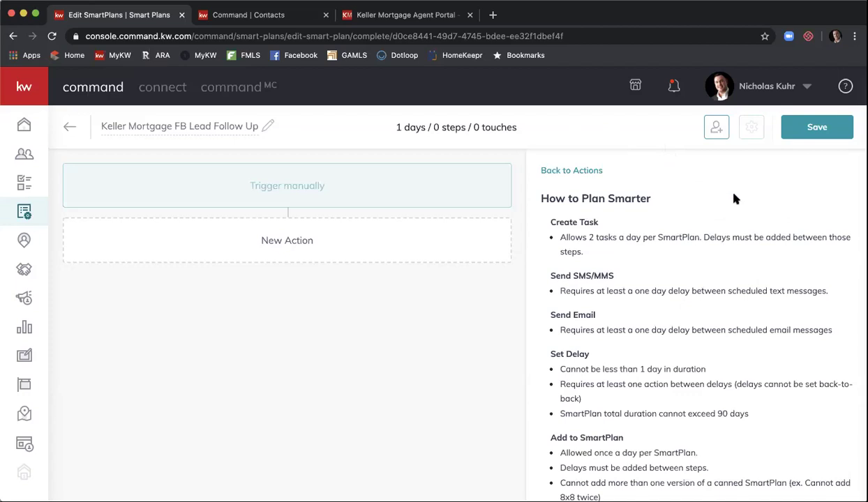
Step: Read through the How to Plan Smarter rules on steps, delays and touch limits, then return to the top
{"action": "scroll", "coordinate": [748, 253], "scroll_direction": "down", "scroll_amount": 2}
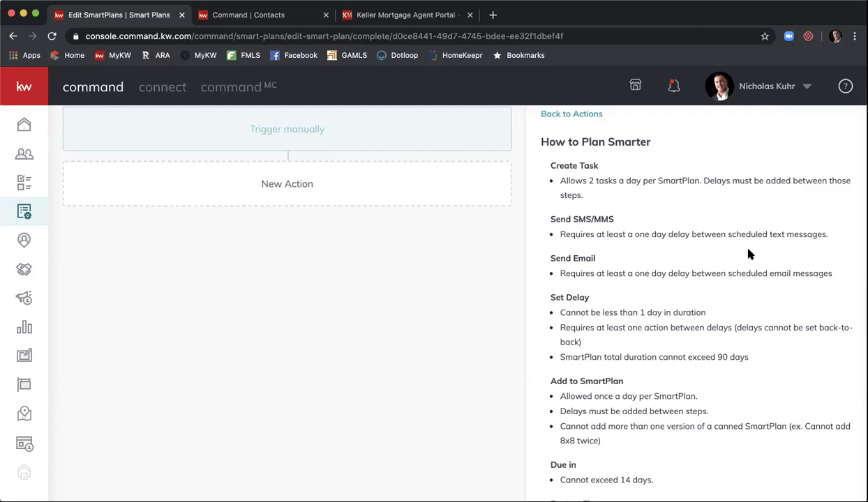
{"action": "scroll", "coordinate": [748, 254], "scroll_direction": "down", "scroll_amount": 1}
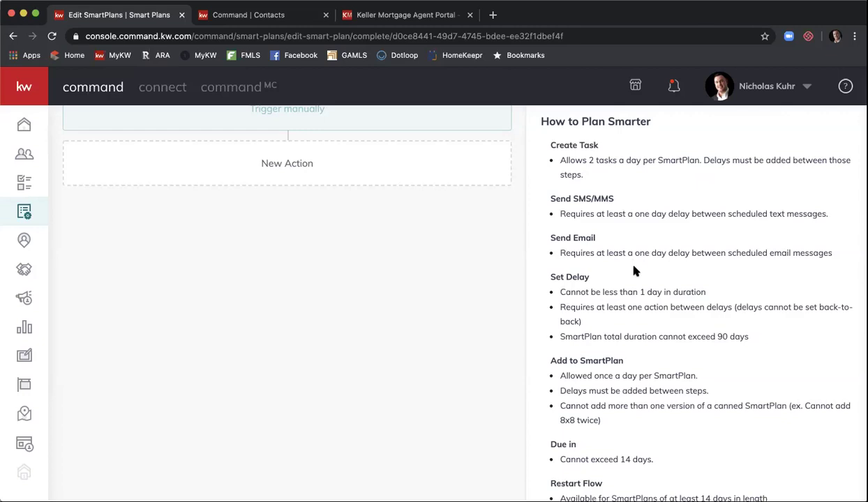
{"action": "scroll", "coordinate": [709, 272], "scroll_direction": "down", "scroll_amount": 2}
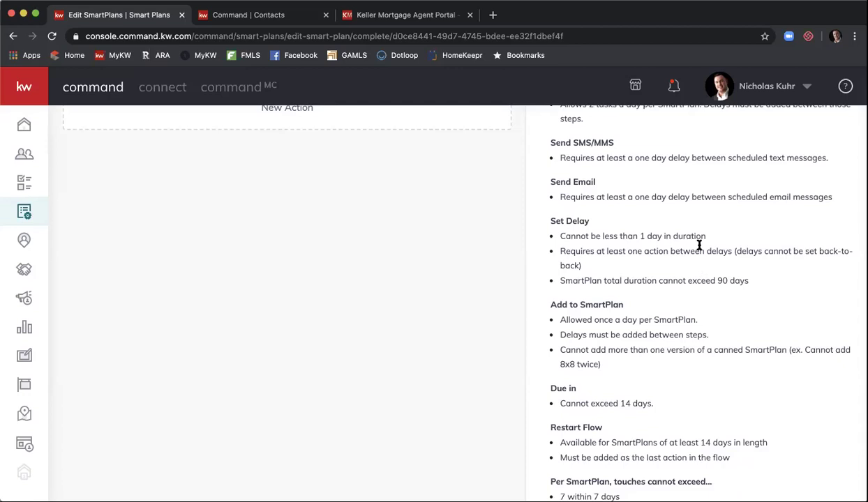
{"action": "scroll", "coordinate": [699, 245], "scroll_direction": "down", "scroll_amount": 1}
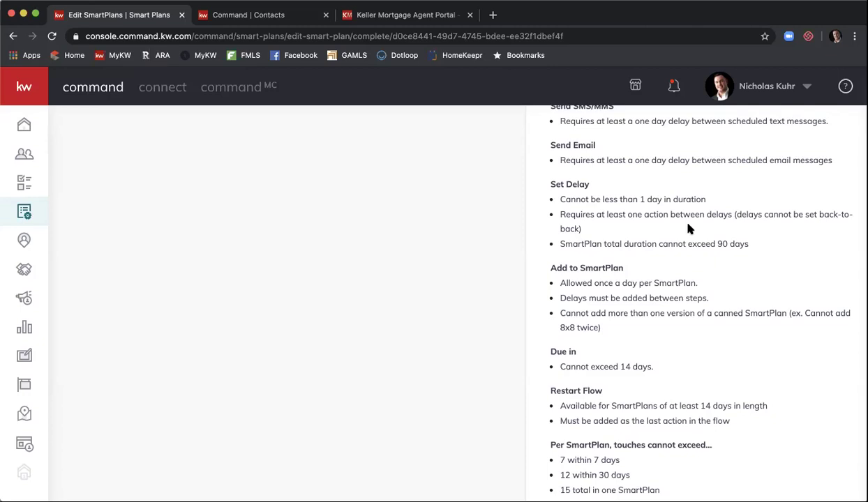
{"action": "scroll", "coordinate": [752, 233], "scroll_direction": "down", "scroll_amount": 1}
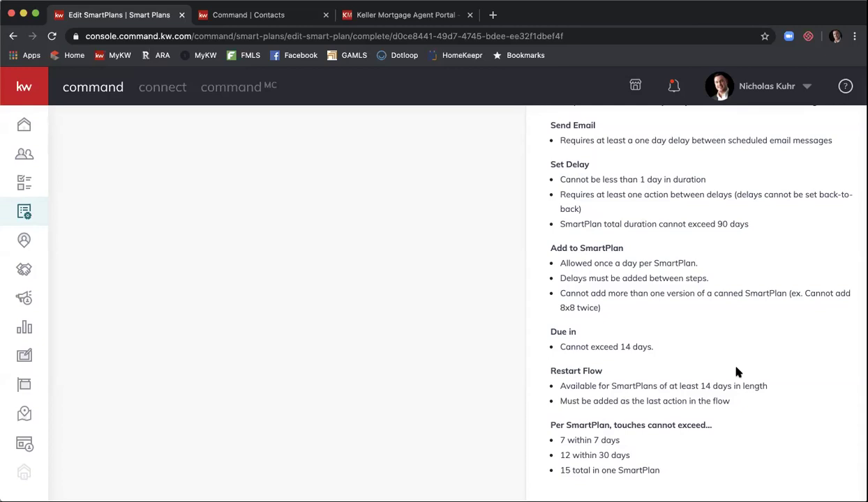
{"action": "scroll", "coordinate": [738, 372], "scroll_direction": "up", "scroll_amount": 5}
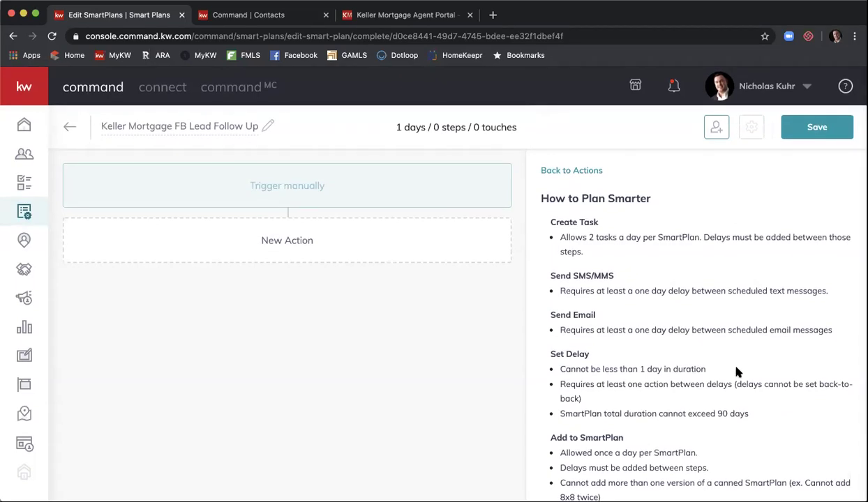
Step: Go from the planning rules back to the list of step actions
{"action": "left_click", "coordinate": [586, 169]}
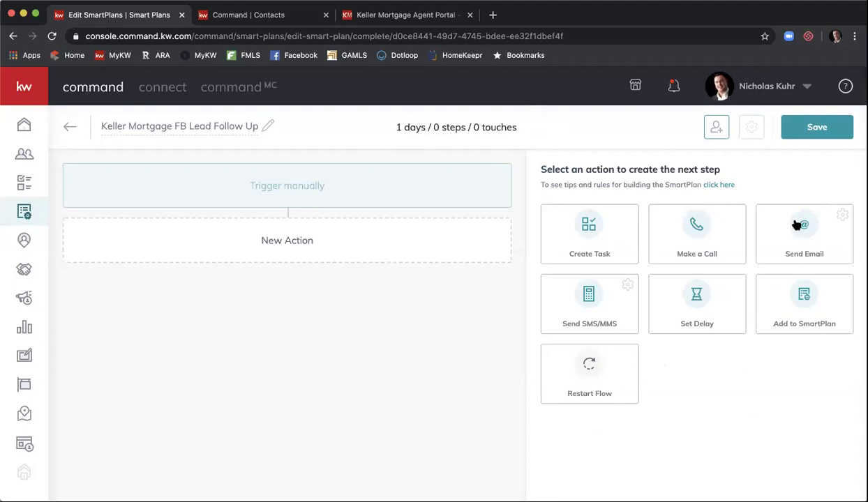
Step: Add a Day 1 Send Email step with subject 'Still Interested in Keller Mortgage?'
{"action": "left_click", "coordinate": [796, 224]}
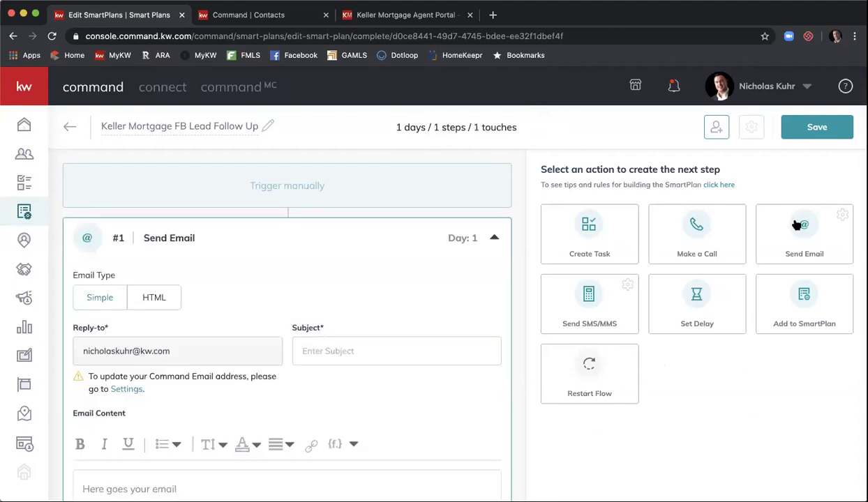
{"action": "scroll", "coordinate": [326, 279], "scroll_direction": "down", "scroll_amount": 2}
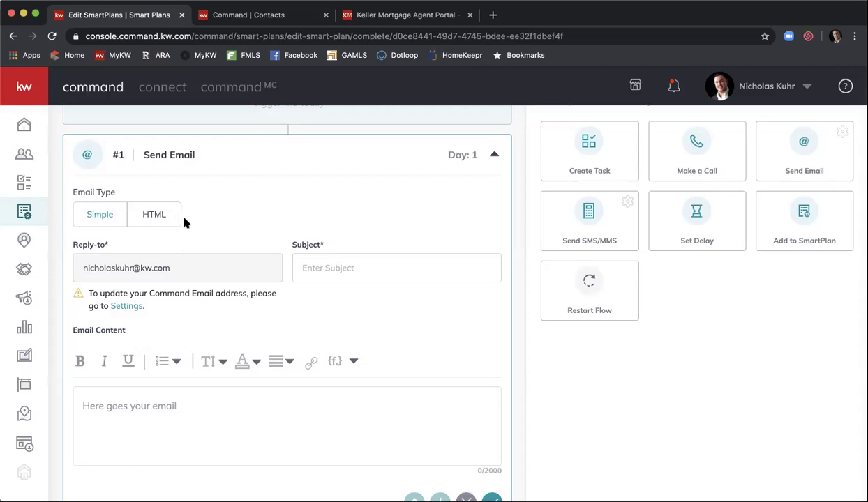
{"action": "left_click", "coordinate": [354, 273]}
{"action": "type", "text": "K"}
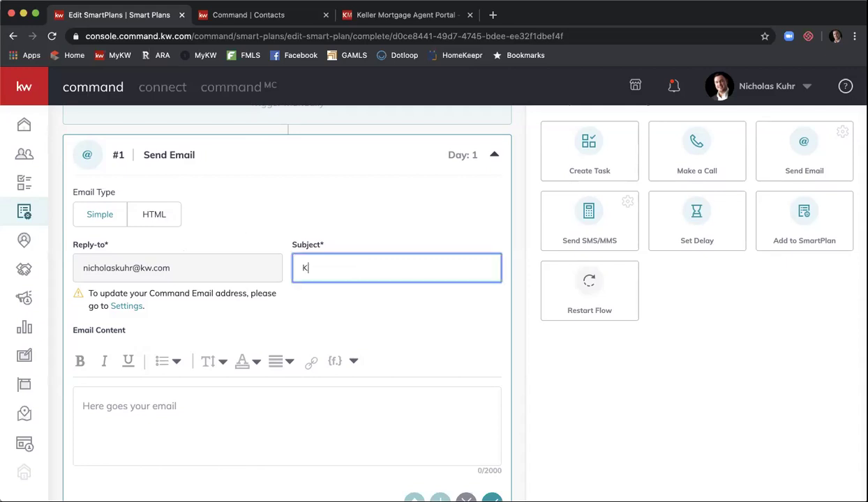
{"action": "type", "text": "ell"}
{"action": "key", "text": "BackSpace"}
{"action": "key", "text": "BackSpace"}
{"action": "type", "text": "ller"}
{"action": "key", "text": "BackSpace"}
{"action": "key", "text": "BackSpace"}
{"action": "key", "text": "BackSpace"}
{"action": "key", "text": "BackSpace"}
{"action": "key", "text": "BackSpace"}
{"action": "key", "text": "BackSpace"}
{"action": "type", "text": "Still Interested in "}
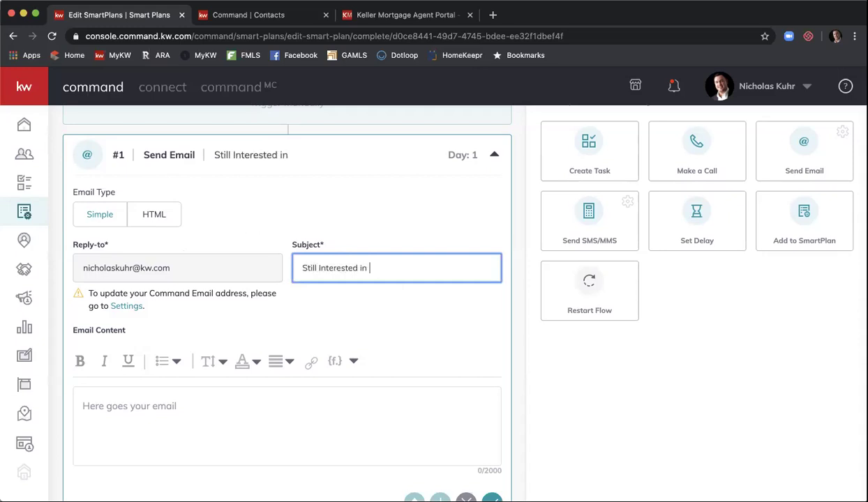
{"action": "type", "text": "K"}
{"action": "key", "text": "BackSpace"}
{"action": "type", "text": "Kerl"}
{"action": "key", "text": "BackSpace"}
{"action": "key", "text": "BackSpace"}
{"action": "type", "text": "ller Mortgage?"}
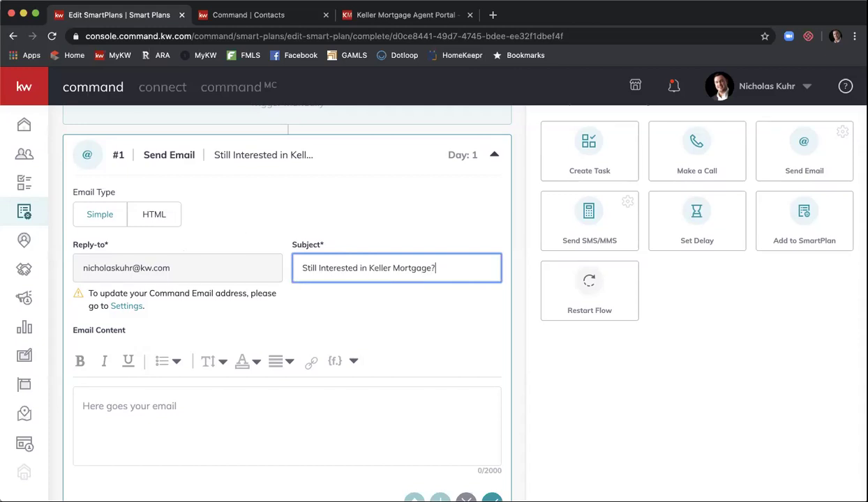
{"action": "scroll", "coordinate": [236, 330], "scroll_direction": "down", "scroll_amount": 2}
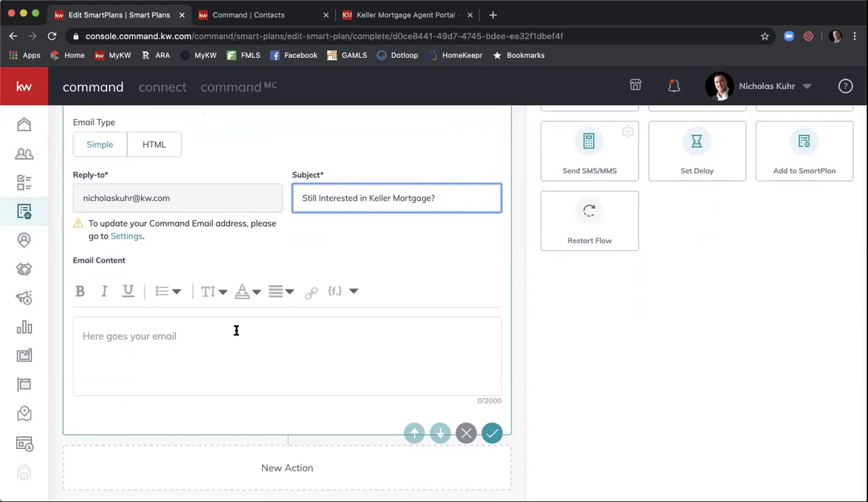
Step: Begin the email body with 'Hi {contact.first.name},' using the first-name merge field
{"action": "left_click", "coordinate": [204, 339]}
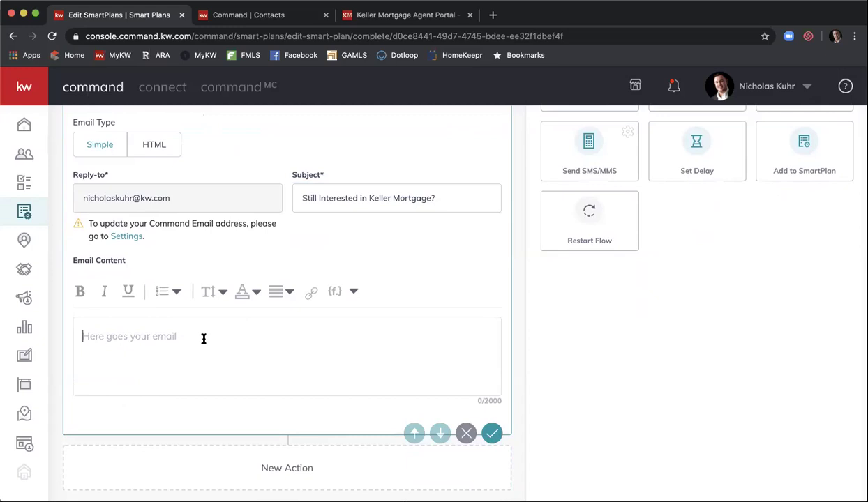
{"action": "type", "text": "Hi"}
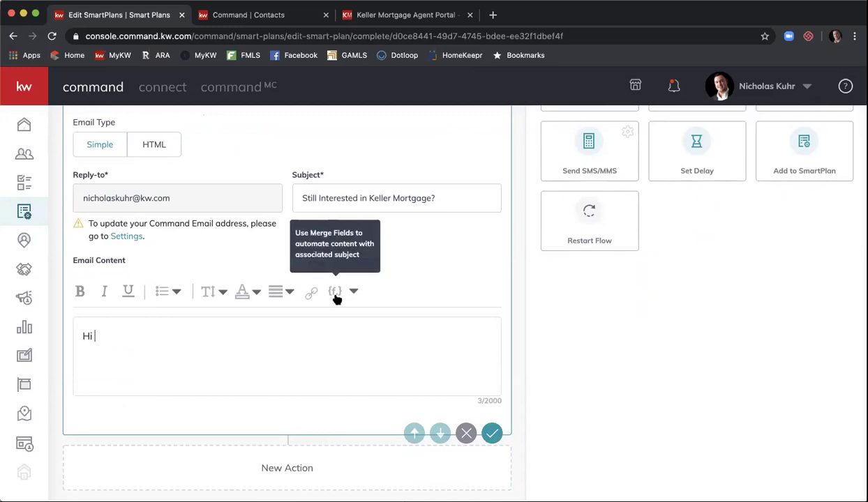
{"action": "left_click", "coordinate": [354, 292]}
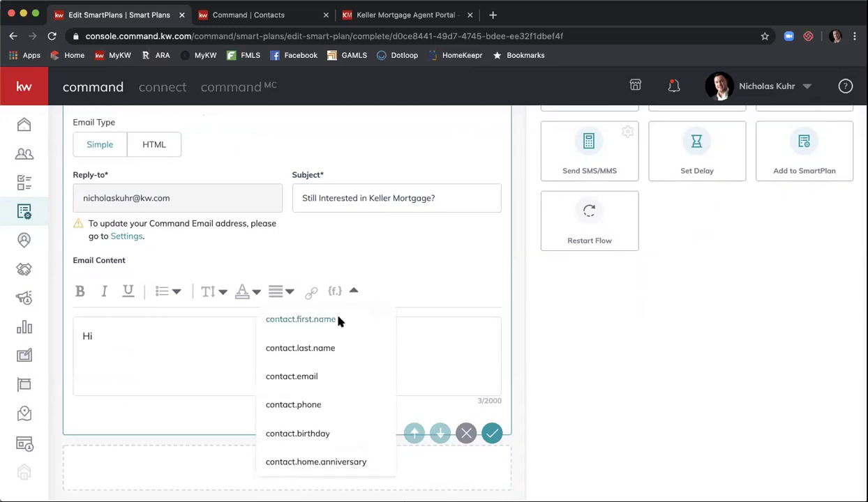
{"action": "left_click", "coordinate": [337, 319]}
{"action": "type", "text": ","}
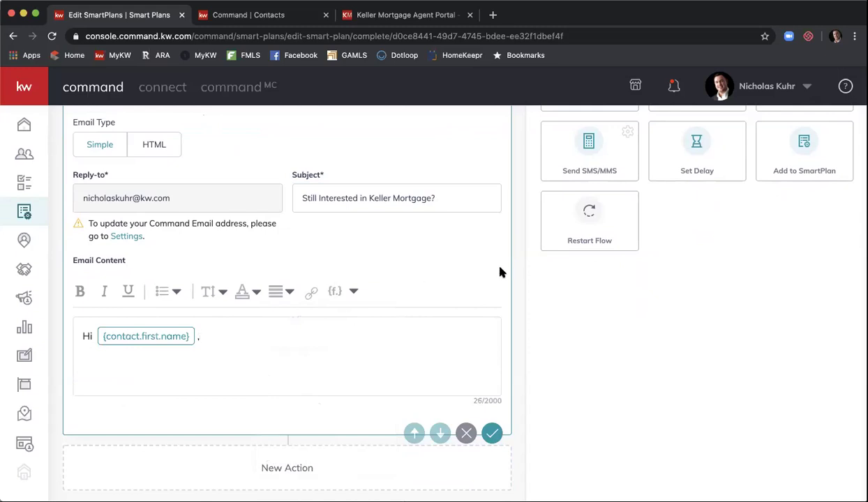
Step: Add a line about Keller Mortgage's ZEROPlus loan option and ask 'What parts of town are you interested in?'
{"action": "scroll", "coordinate": [500, 272], "scroll_direction": "down", "scroll_amount": 1}
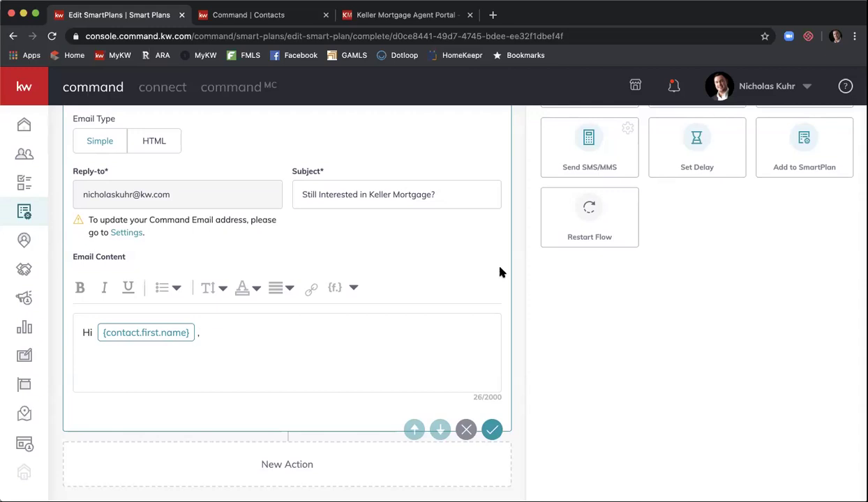
{"action": "key", "text": "Return"}
{"action": "type", "text": "I saw you were int"}
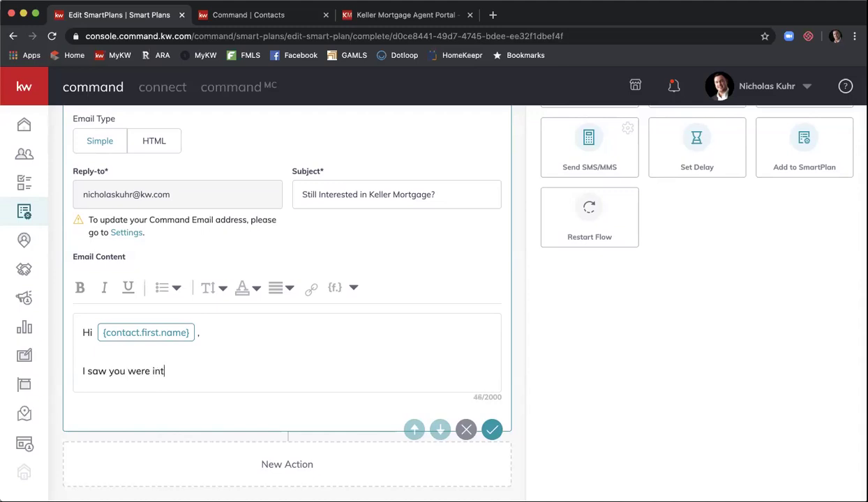
{"action": "type", "text": "erested in Keller Mortgage's "}
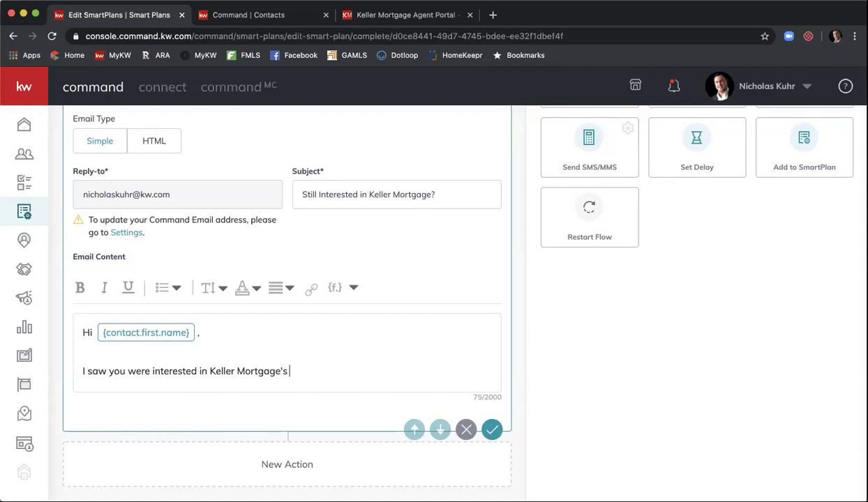
{"action": "type", "text": "ZEROPlus loan option.  A"}
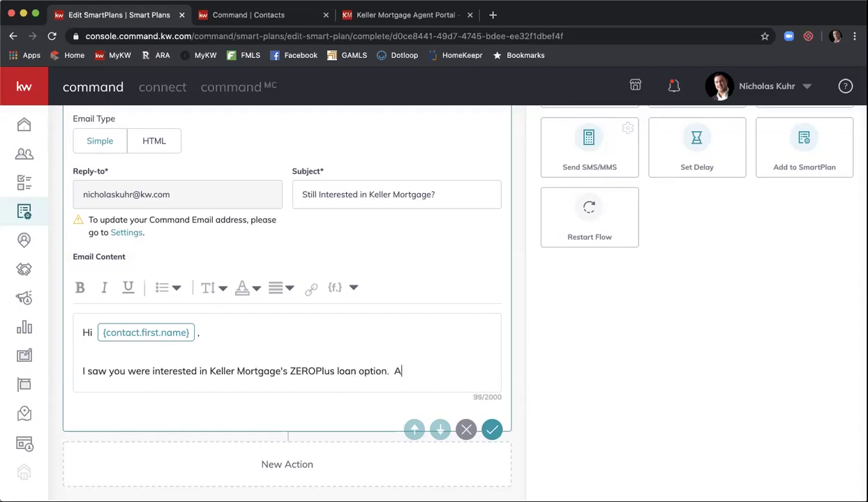
{"action": "type", "text": "re you still looking to buy soon>"}
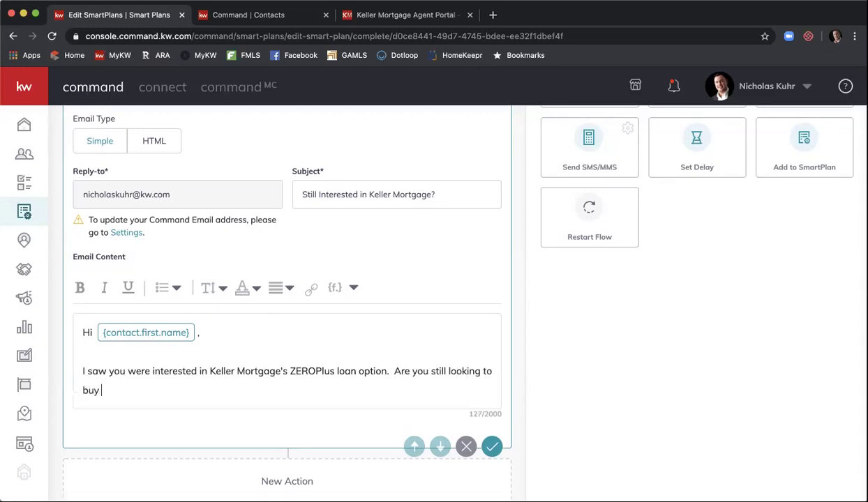
{"action": "key", "text": "BackSpace"}
{"action": "type", "text": "?  What parts of town are you interested in?"}
Step: Sign off with 'Thank you,' then the agent's name, e-mail address and phone number on separate lines
{"action": "key", "text": "Return"}
{"action": "key", "text": "Return"}
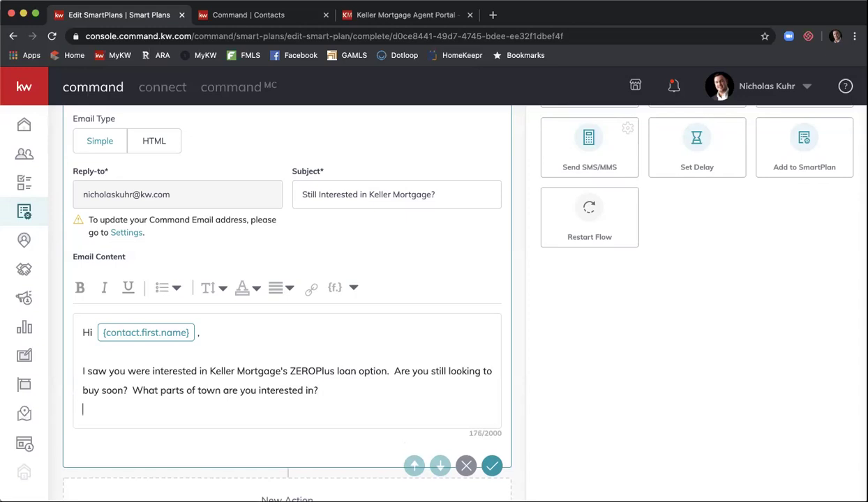
{"action": "key", "text": "Return"}
{"action": "key", "text": "BackSpace"}
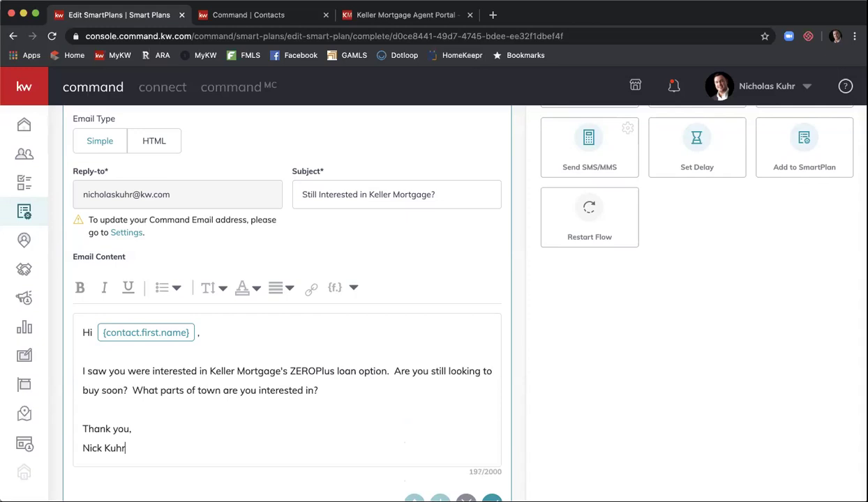
{"action": "key", "text": "Return"}
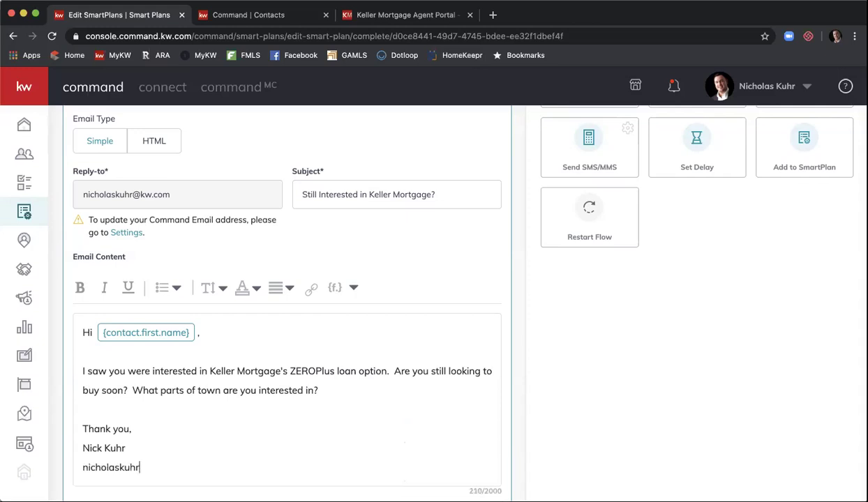
{"action": "key", "text": "Return"}
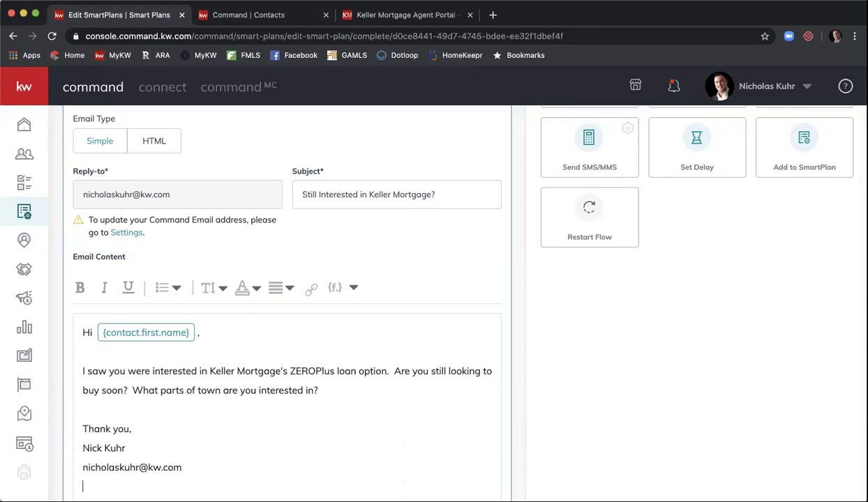
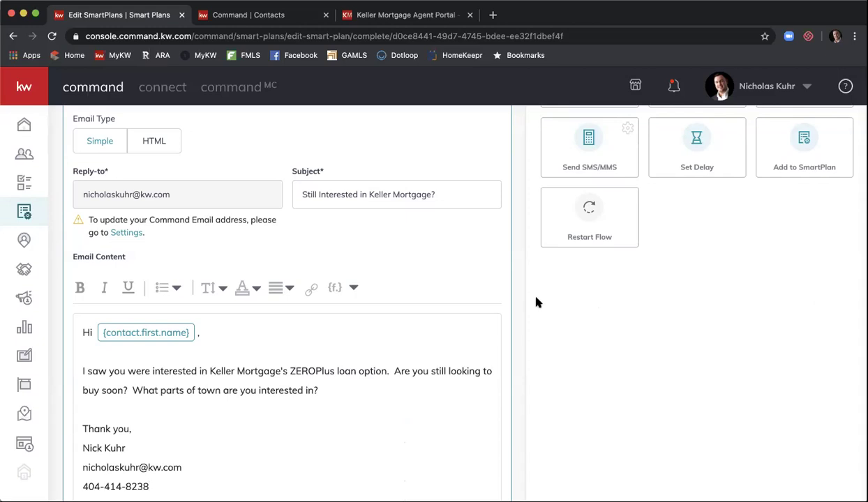
{"action": "scroll", "coordinate": [537, 301], "scroll_direction": "down", "scroll_amount": 2}
Step: Raise the #2 Set Delay step's Due in (days) value from 1 to 3
{"action": "scroll", "coordinate": [537, 302], "scroll_direction": "up", "scroll_amount": 3}
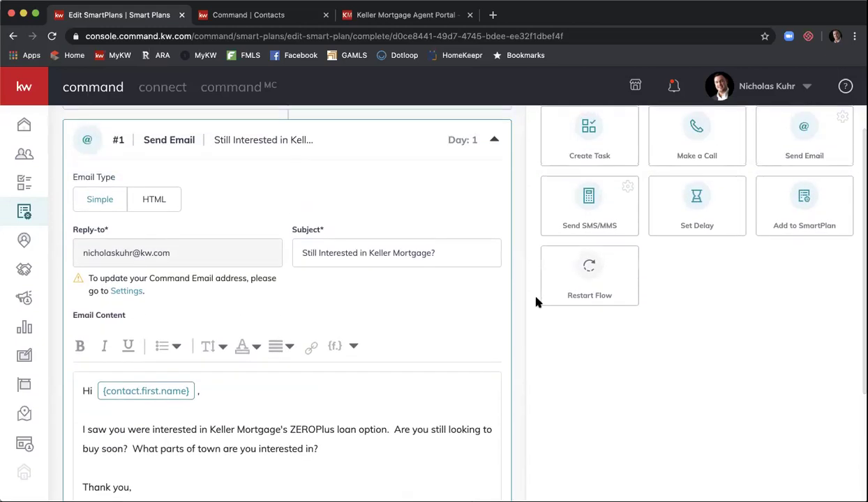
{"action": "scroll", "coordinate": [537, 302], "scroll_direction": "up", "scroll_amount": 1}
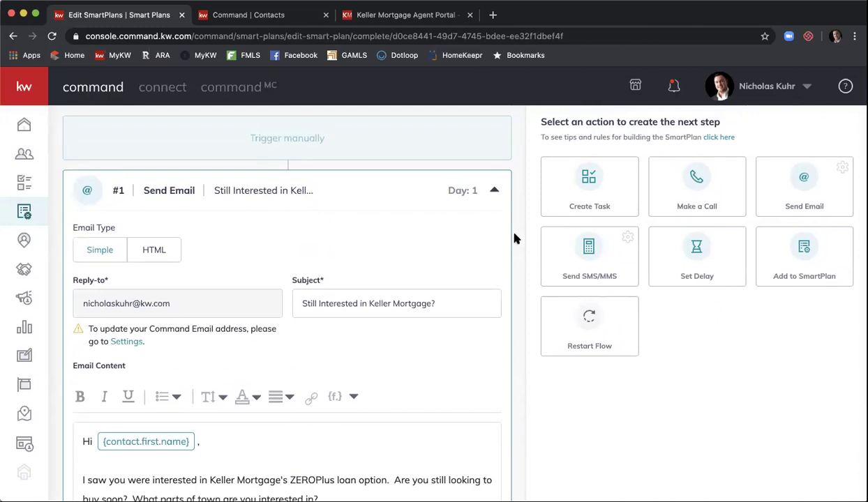
{"action": "scroll", "coordinate": [514, 239], "scroll_direction": "down", "scroll_amount": 5}
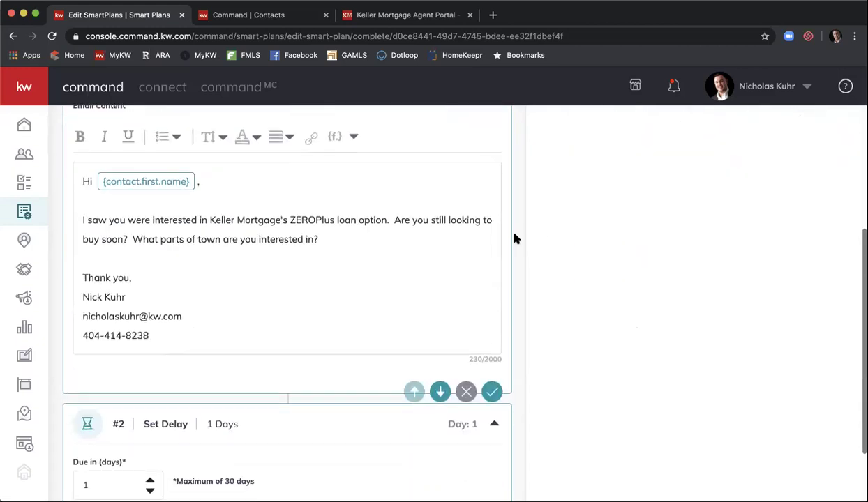
{"action": "scroll", "coordinate": [514, 239], "scroll_direction": "down", "scroll_amount": 2}
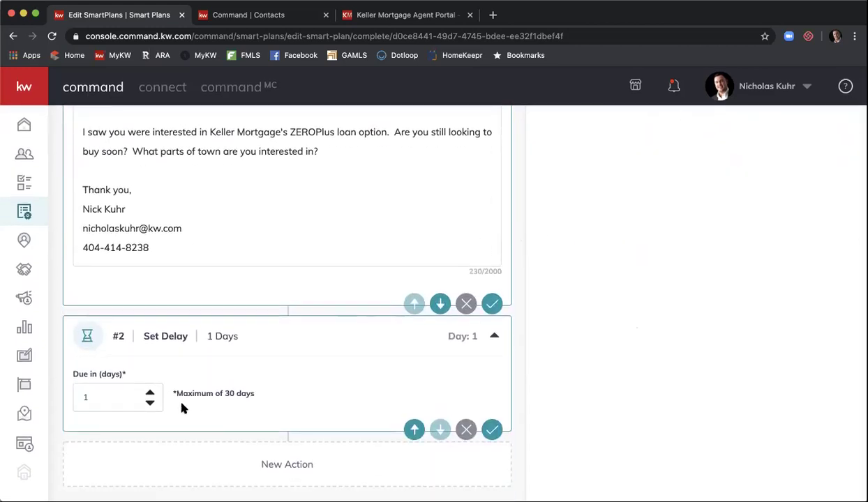
{"action": "left_click", "coordinate": [150, 394]}
{"action": "scroll", "coordinate": [625, 349], "scroll_direction": "up", "scroll_amount": 3}
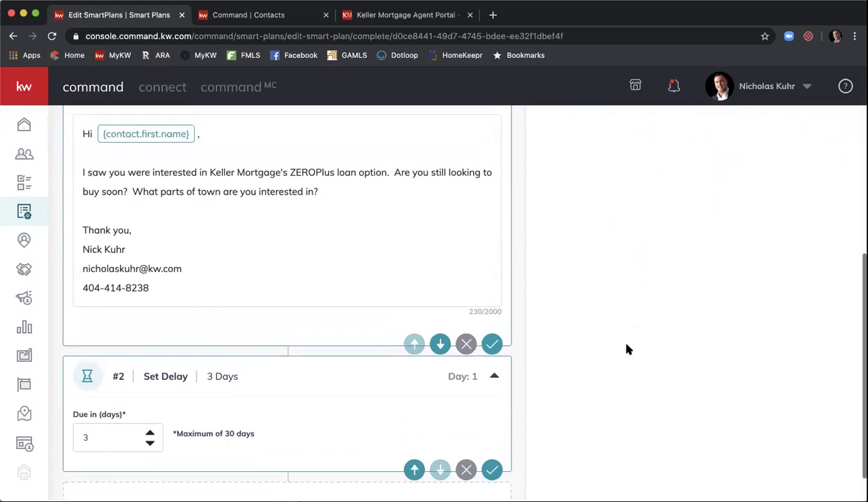
{"action": "scroll", "coordinate": [626, 349], "scroll_direction": "up", "scroll_amount": 5}
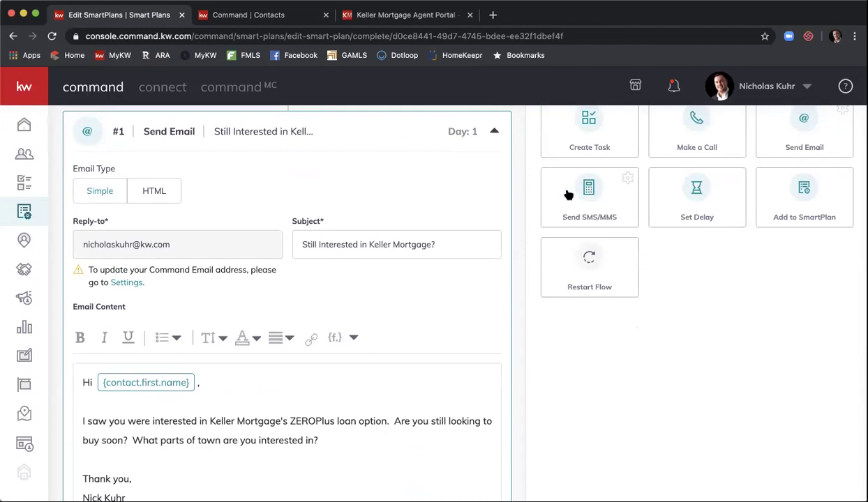
{"action": "scroll", "coordinate": [528, 180], "scroll_direction": "down", "scroll_amount": 5}
Step: Write the Day 4 text 'Hey {contact.first.name}, I wanted to quickly check in and see what questions you have about Keller Mortgage?'
{"action": "scroll", "coordinate": [528, 180], "scroll_direction": "down", "scroll_amount": 5}
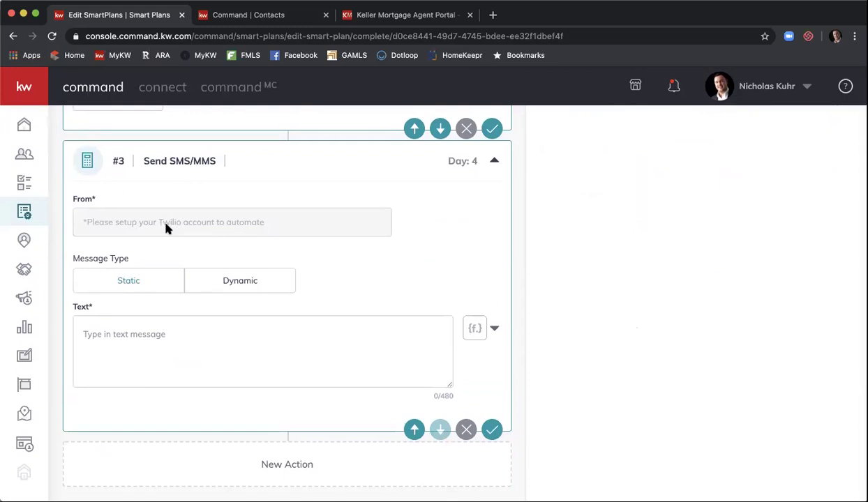
{"action": "left_click", "coordinate": [203, 337]}
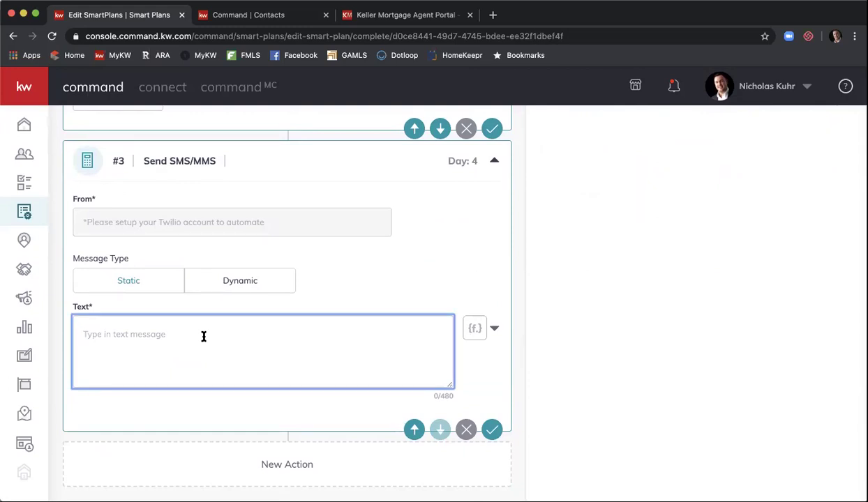
{"action": "type", "text": "Hey"}
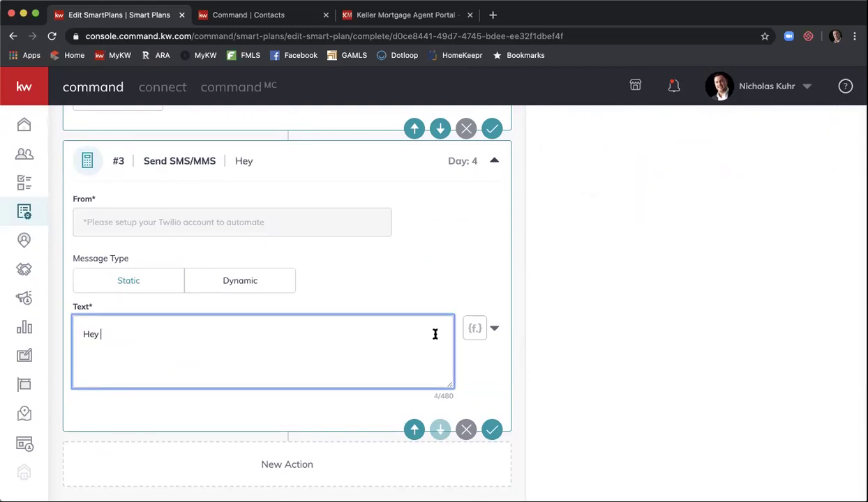
{"action": "left_click", "coordinate": [495, 331]}
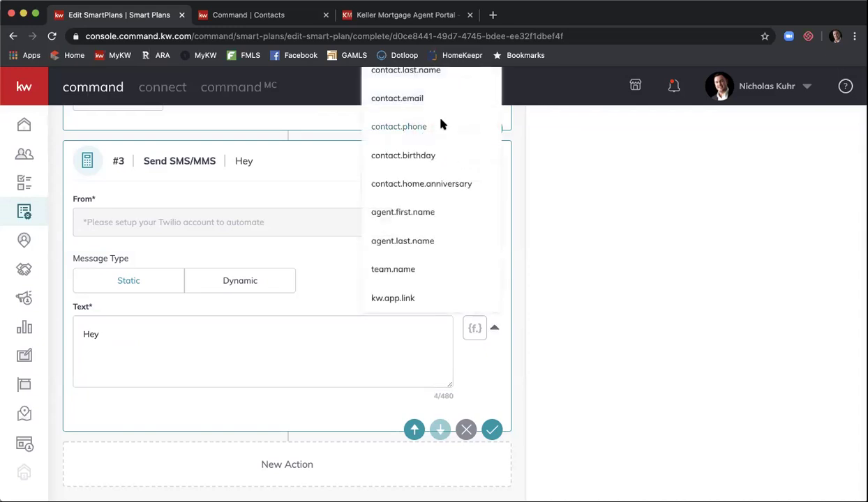
{"action": "scroll", "coordinate": [441, 124], "scroll_direction": "up", "scroll_amount": 2}
{"action": "left_click", "coordinate": [429, 109]}
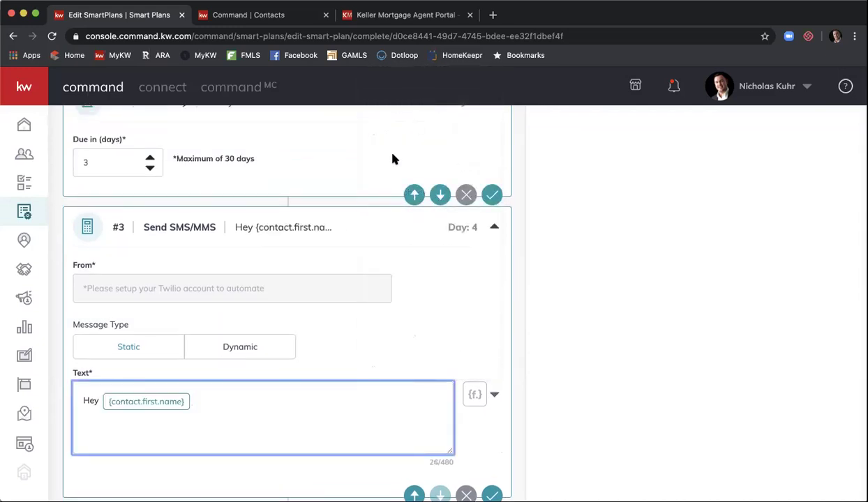
{"action": "type", "text": ",I wanted to quickly check in"}
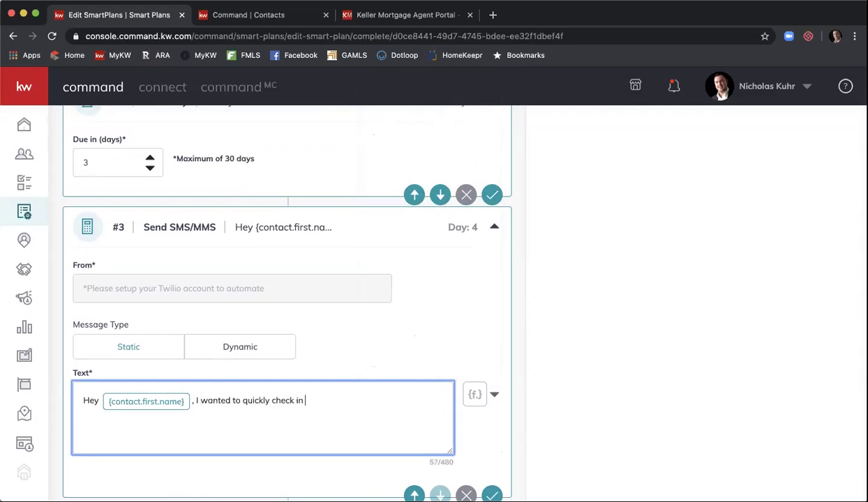
{"action": "type", "text": " and see what wu"}
{"action": "key", "text": "BackSpace"}
{"action": "key", "text": "BackSpace"}
{"action": "type", "text": "questions you "}
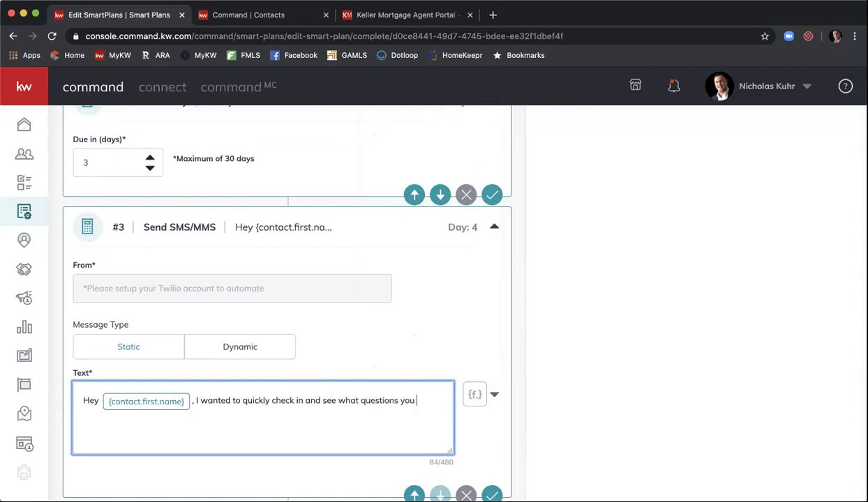
{"action": "type", "text": "have about Keller Mortgage?"}
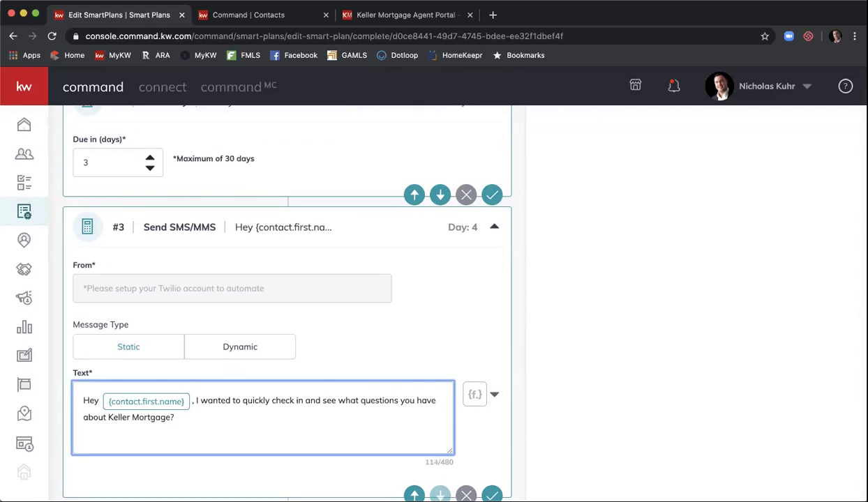
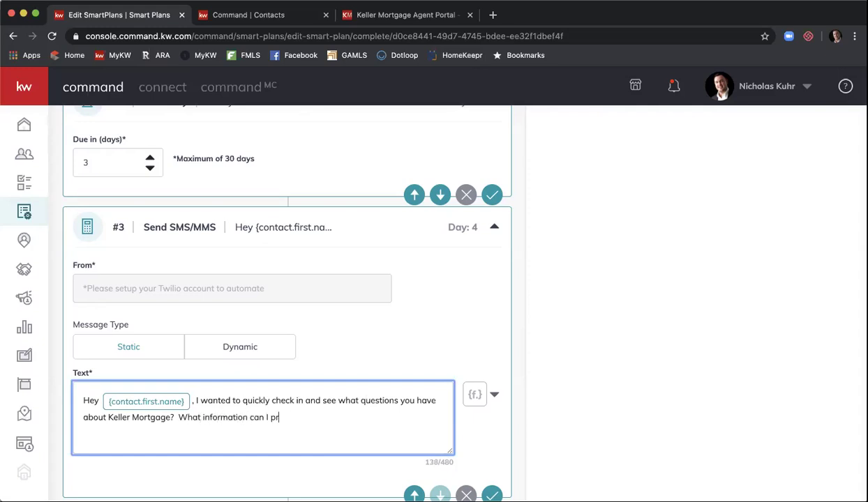
Step: Finish the step #3 text offering ZEROPlus loan info saving at least $1,000 on closing costs, signed with the agent's name and brokerage
{"action": "key", "text": "BackSpace"}
{"action": "key", "text": "BackSpace"}
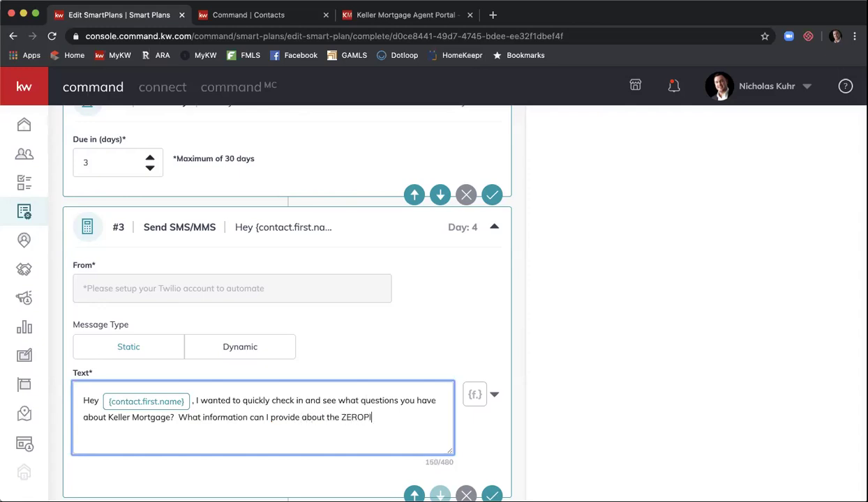
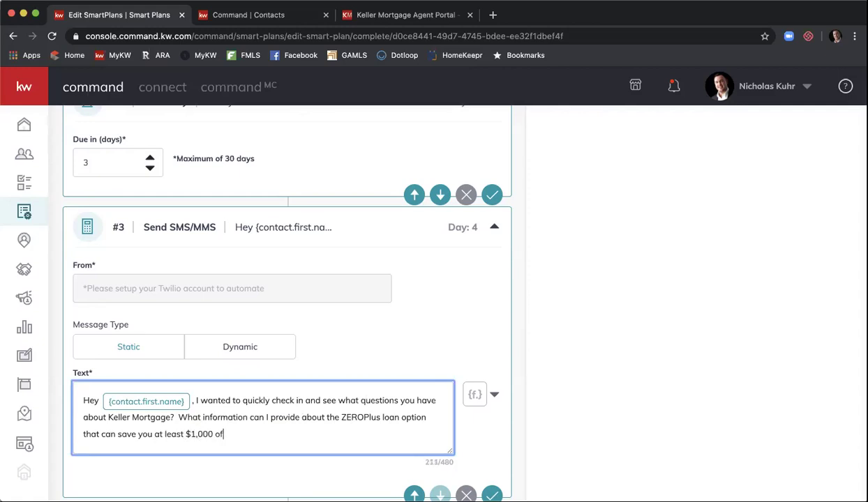
{"action": "key", "text": "BackSpace"}
{"action": "key", "text": "BackSpace"}
{"action": "key", "text": "BackSpace"}
{"action": "key", "text": "BackSpace"}
{"action": "key", "text": "BackSpace"}
{"action": "key", "text": "BackSpace"}
{"action": "key", "text": "BackSpace"}
{"action": "key", "text": "BackSpace"}
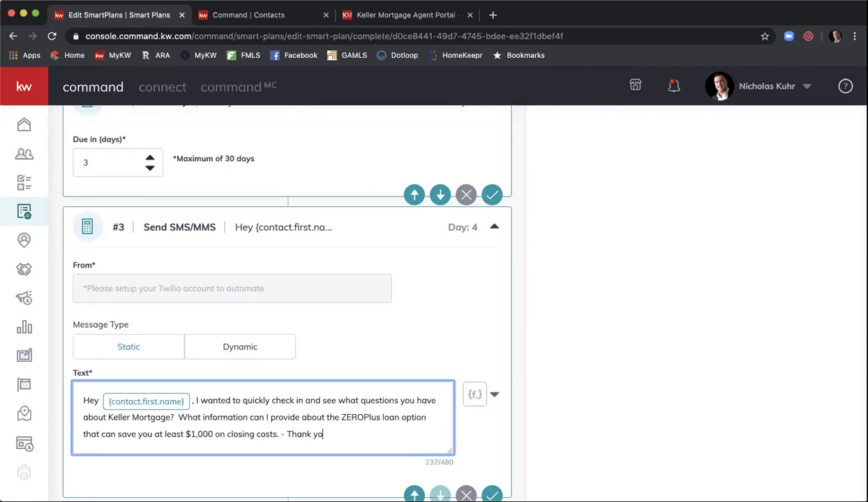
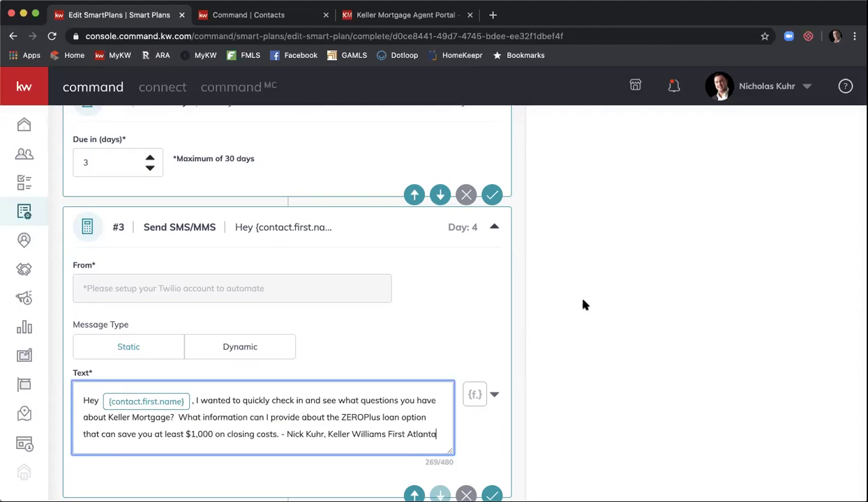
{"action": "scroll", "coordinate": [584, 305], "scroll_direction": "down", "scroll_amount": 2}
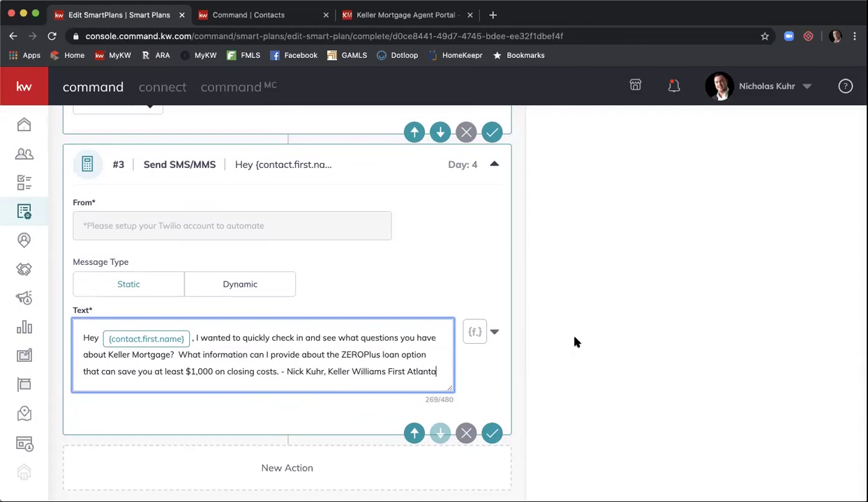
Step: Add a Send SMS/MMS step after the 1-day delay step #4
{"action": "scroll", "coordinate": [574, 339], "scroll_direction": "up", "scroll_amount": 10}
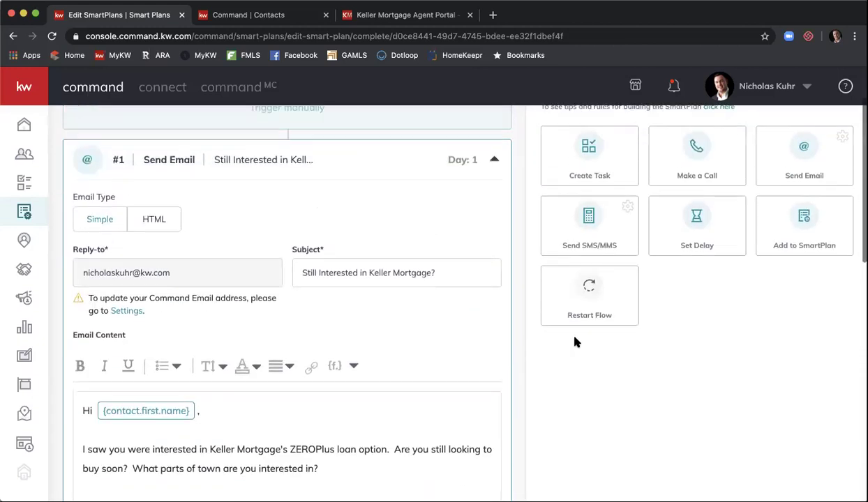
{"action": "scroll", "coordinate": [574, 342], "scroll_direction": "up", "scroll_amount": 1}
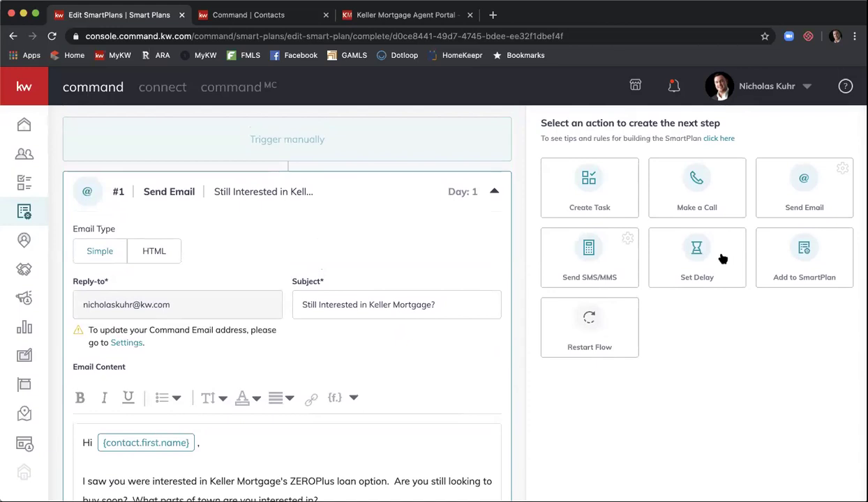
{"action": "scroll", "coordinate": [538, 187], "scroll_direction": "down", "scroll_amount": 4}
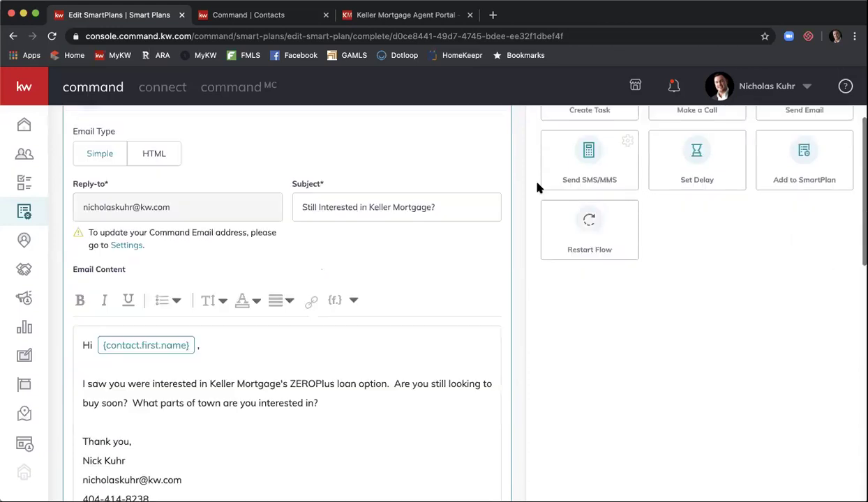
{"action": "scroll", "coordinate": [538, 187], "scroll_direction": "down", "scroll_amount": 7}
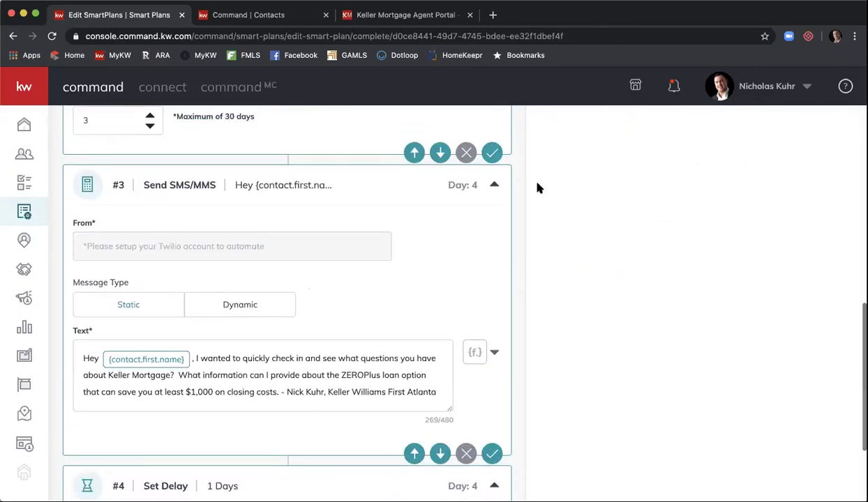
{"action": "scroll", "coordinate": [538, 187], "scroll_direction": "down", "scroll_amount": 3}
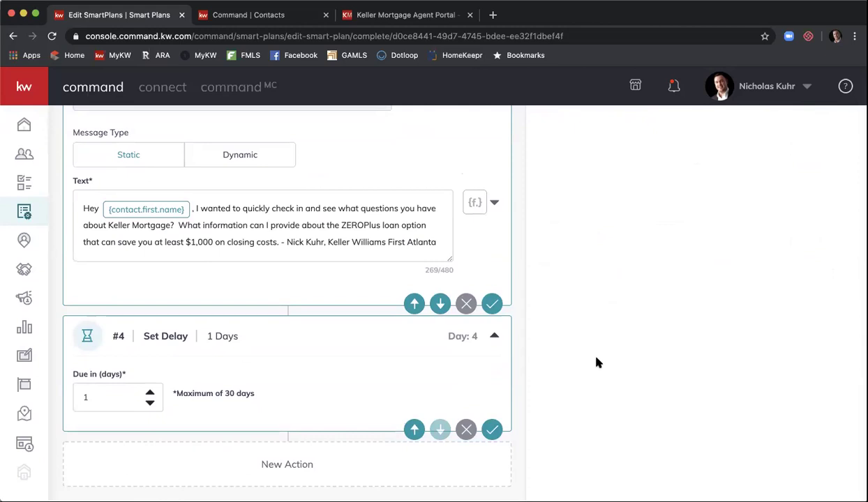
{"action": "scroll", "coordinate": [595, 360], "scroll_direction": "up", "scroll_amount": 10}
{"action": "scroll", "coordinate": [597, 361], "scroll_direction": "up", "scroll_amount": 2}
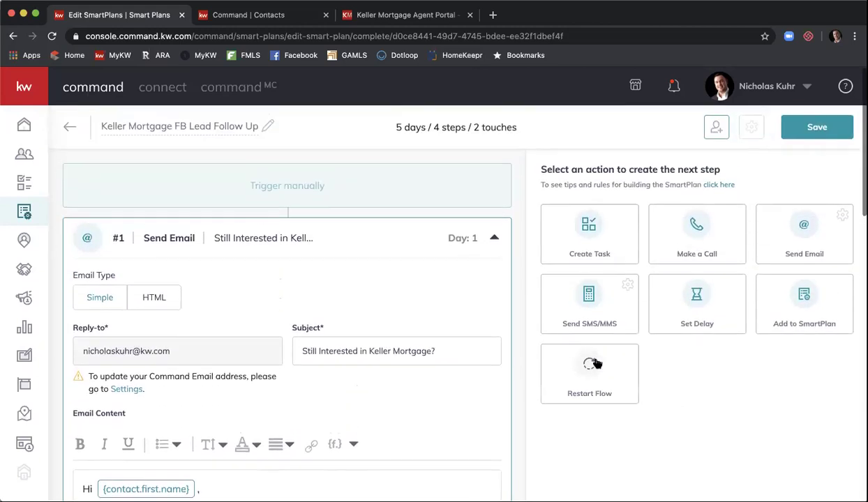
{"action": "left_click", "coordinate": [604, 297]}
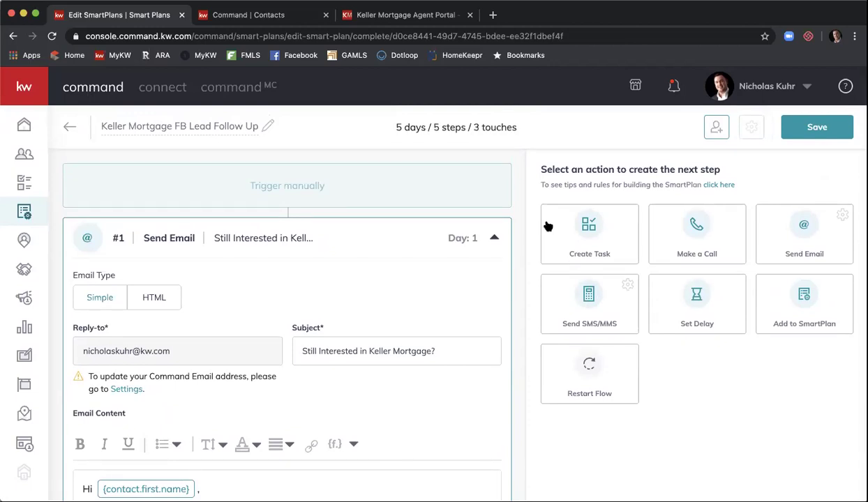
Step: Remove the mistaken text step and add a Make a Call step as #5
{"action": "scroll", "coordinate": [548, 225], "scroll_direction": "down", "scroll_amount": 20}
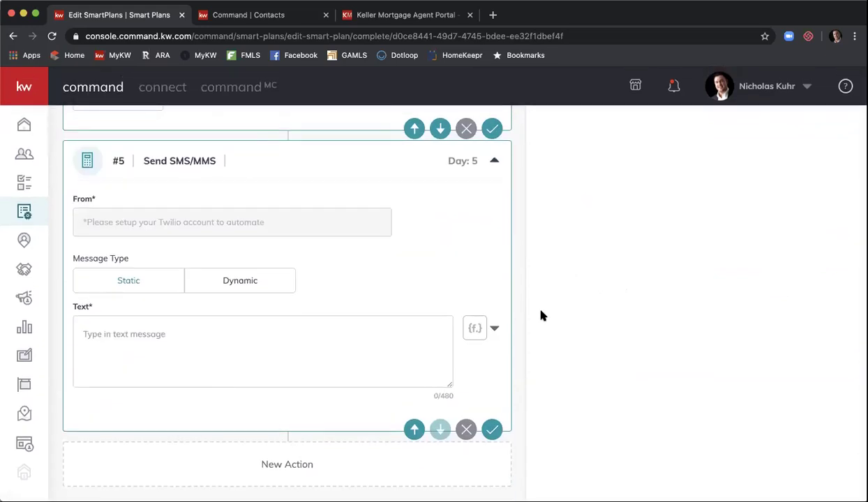
{"action": "left_click", "coordinate": [466, 430]}
{"action": "left_click", "coordinate": [479, 327]}
{"action": "scroll", "coordinate": [599, 318], "scroll_direction": "up", "scroll_amount": 15}
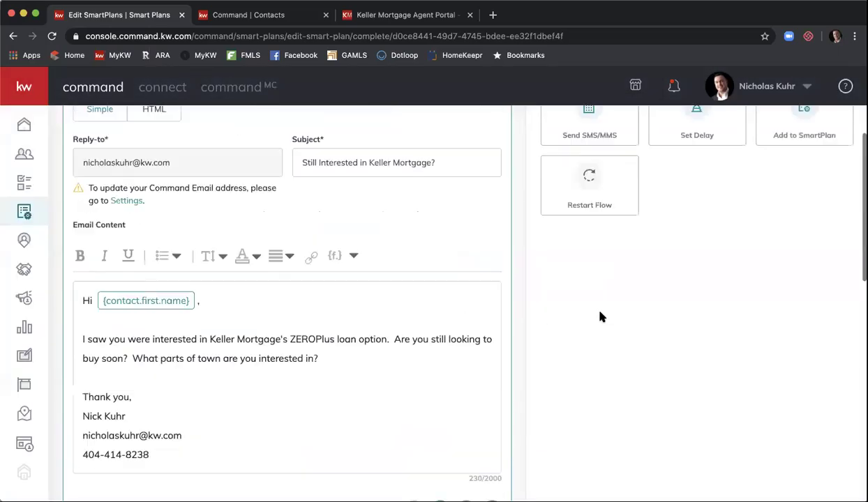
{"action": "left_click", "coordinate": [599, 317]}
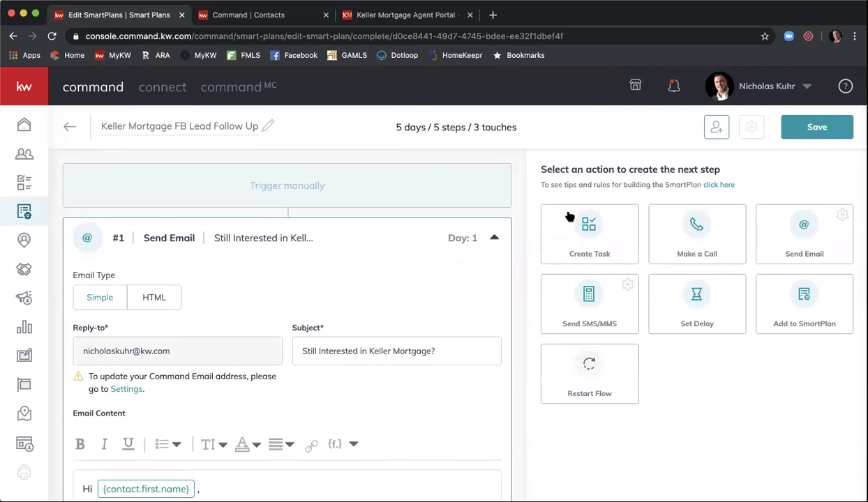
Step: Name the call task 'Call {contact.first.name} {contact.last.name} {contact.phone}'
{"action": "scroll", "coordinate": [568, 216], "scroll_direction": "down", "scroll_amount": 8}
{"action": "scroll", "coordinate": [569, 217], "scroll_direction": "down", "scroll_amount": 10}
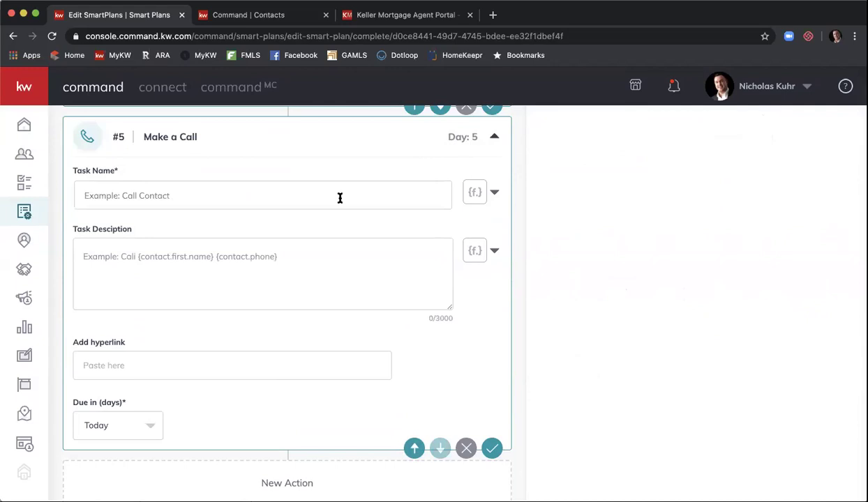
{"action": "left_click", "coordinate": [340, 198]}
{"action": "type", "text": "Call"}
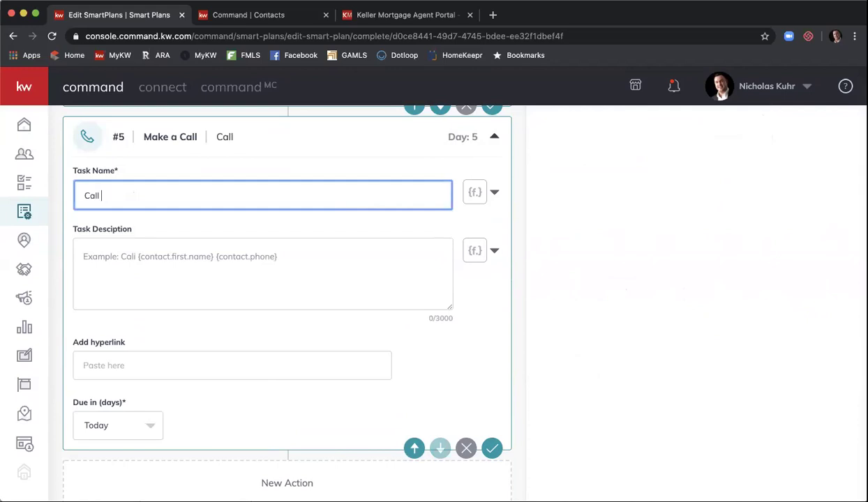
{"action": "left_click", "coordinate": [494, 195]}
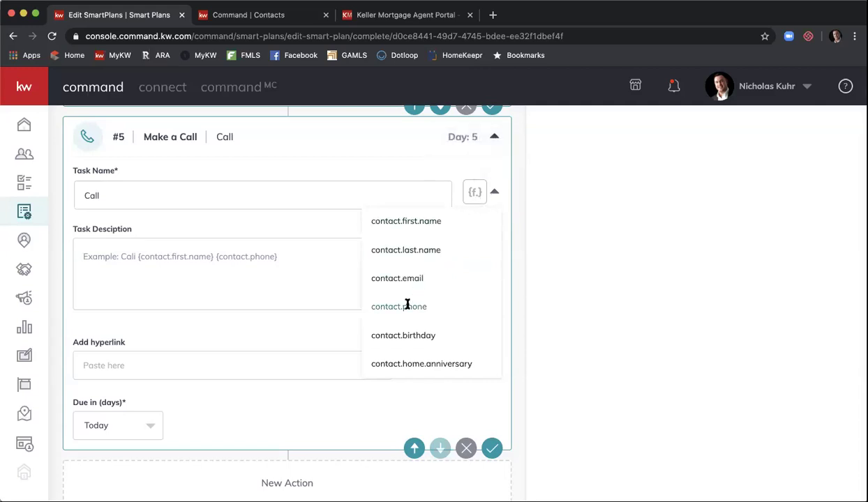
{"action": "left_click", "coordinate": [407, 306]}
{"action": "left_click", "coordinate": [492, 190]}
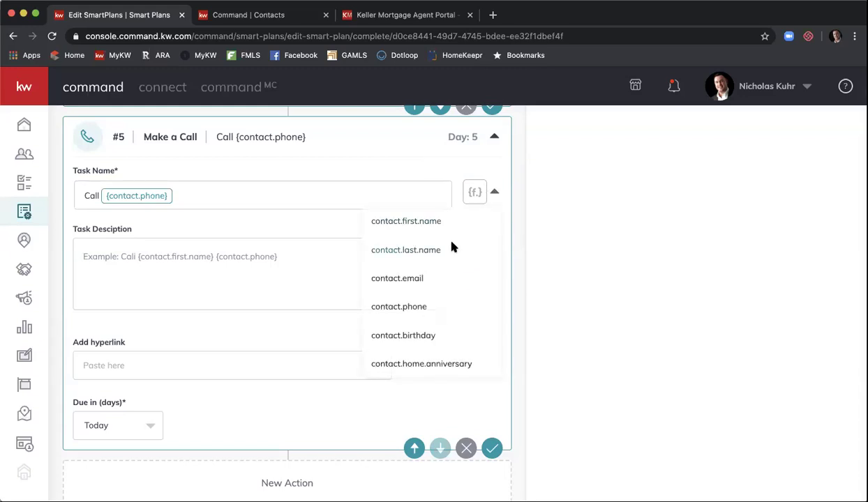
{"action": "left_click", "coordinate": [452, 249]}
{"action": "left_click", "coordinate": [493, 191]}
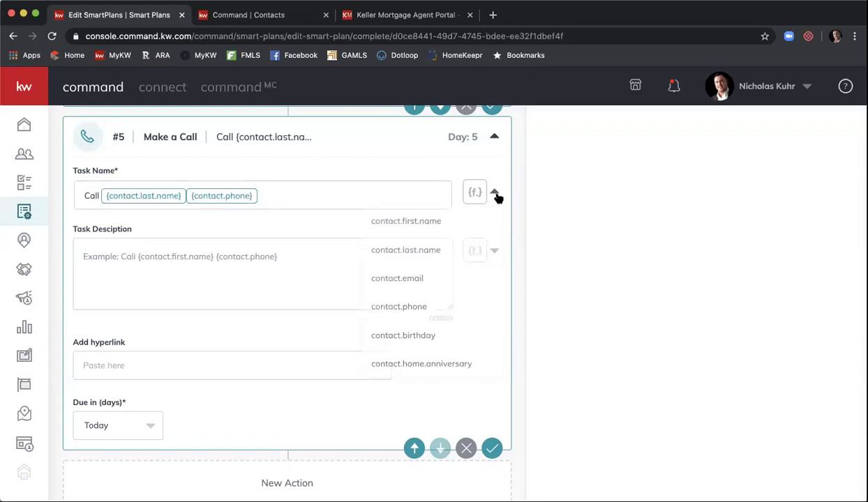
{"action": "left_click", "coordinate": [454, 221]}
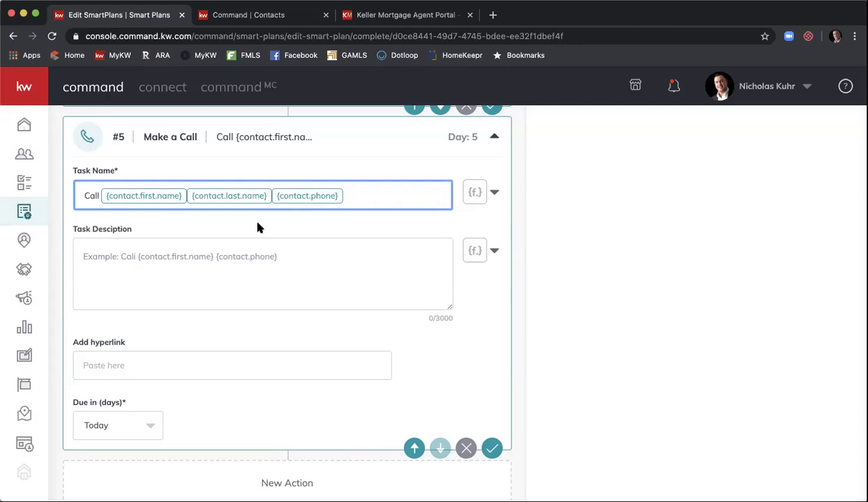
{"action": "left_click", "coordinate": [242, 256]}
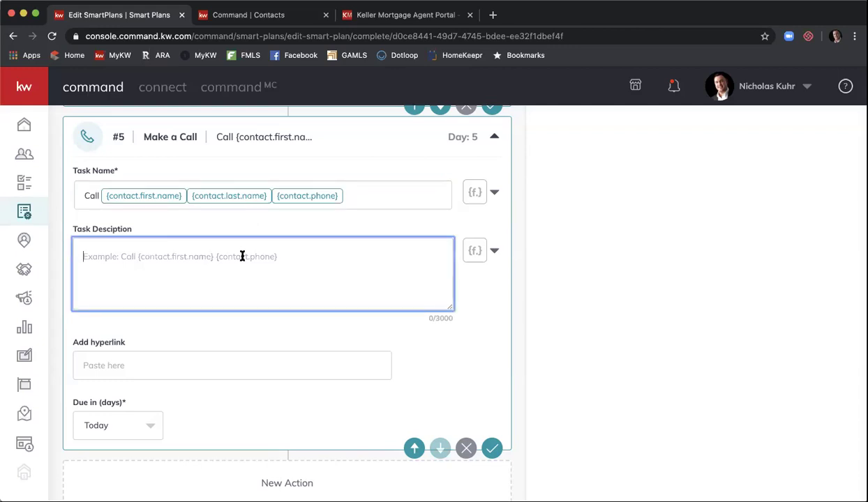
Step: Start the description with 'Call' plus first name, last name and phone merge fields
{"action": "type", "text": "Call"}
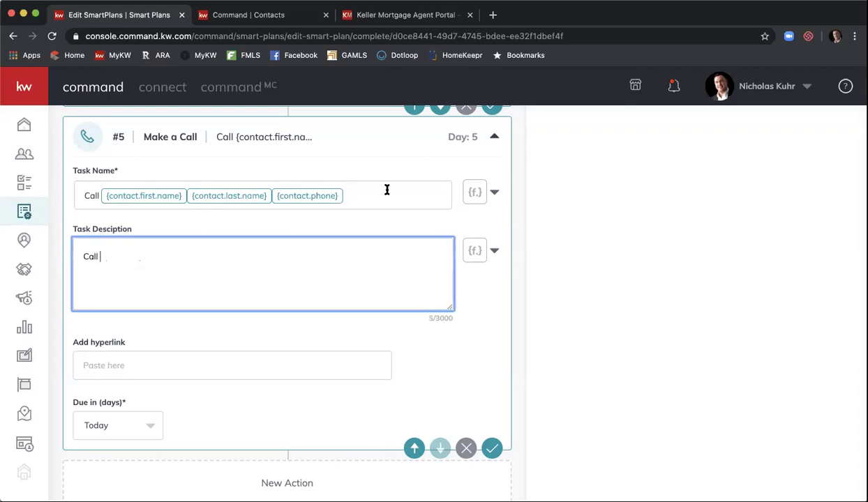
{"action": "left_click", "coordinate": [479, 252]}
{"action": "left_click", "coordinate": [433, 293]}
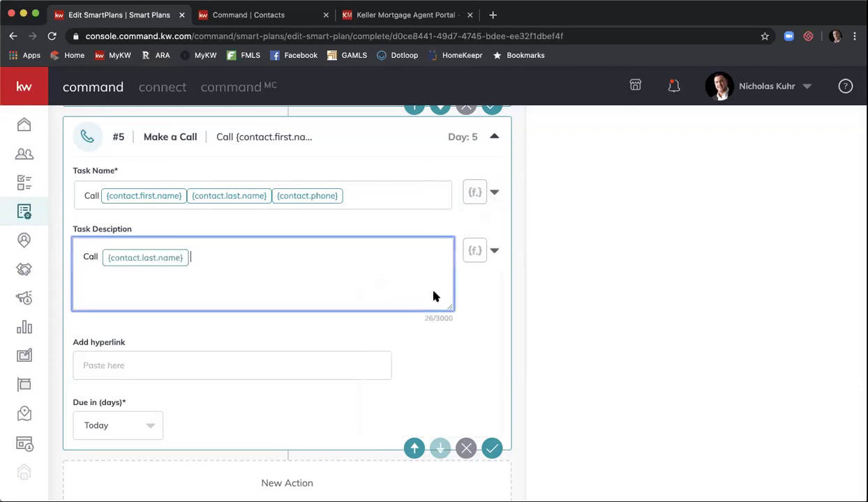
{"action": "key", "text": "BackSpace"}
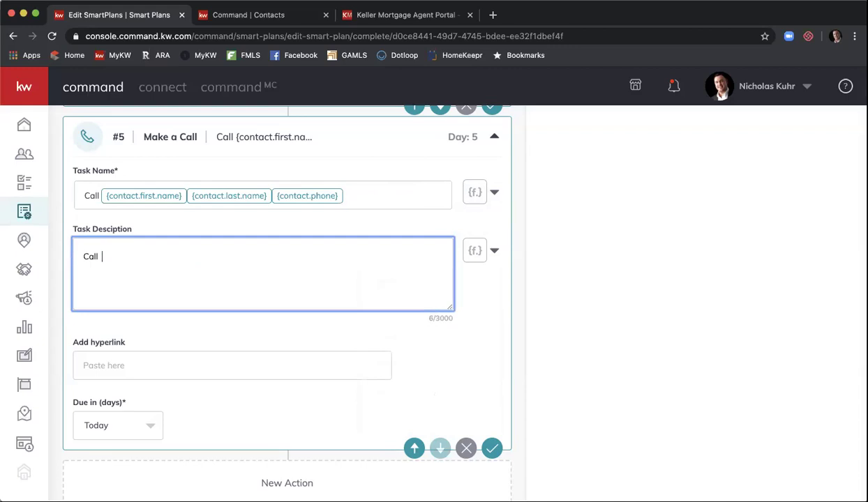
{"action": "left_click", "coordinate": [489, 249]}
{"action": "left_click", "coordinate": [452, 275]}
{"action": "left_click", "coordinate": [477, 252]}
{"action": "left_click", "coordinate": [457, 307]}
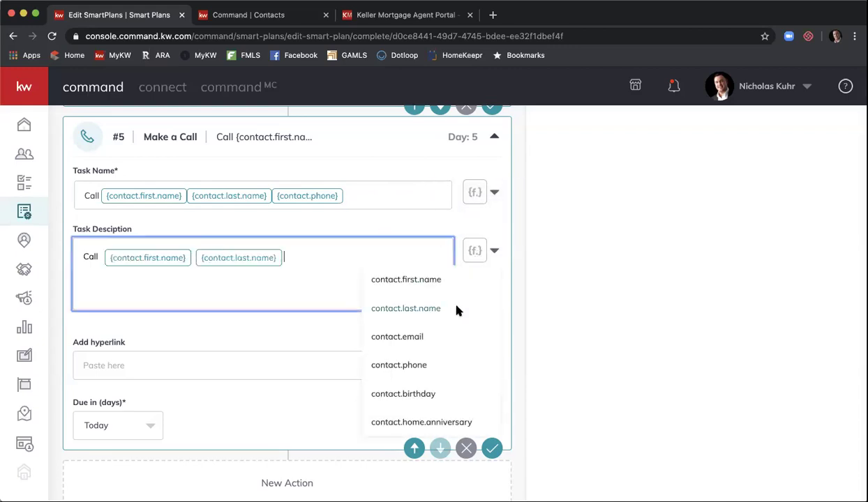
{"action": "left_click", "coordinate": [484, 250]}
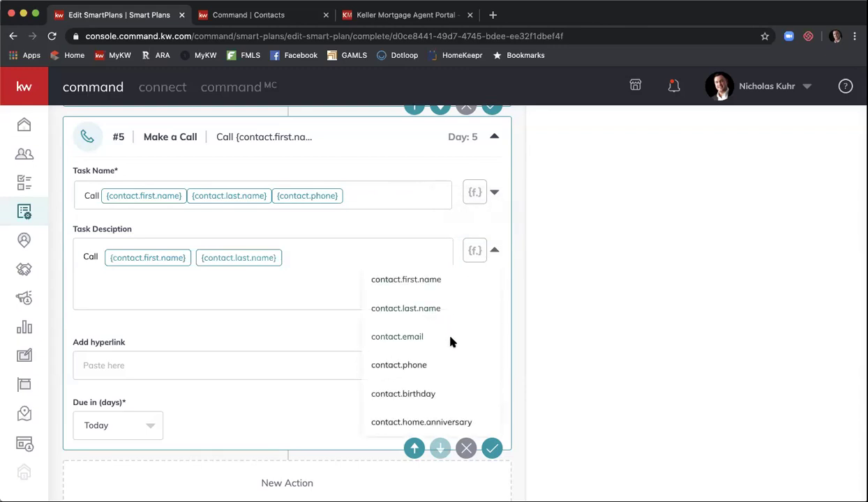
{"action": "left_click", "coordinate": [443, 367]}
Step: End the description with 'and ask about their plans for buying.' and set Due in to 3 days
{"action": "type", "text": "an"}
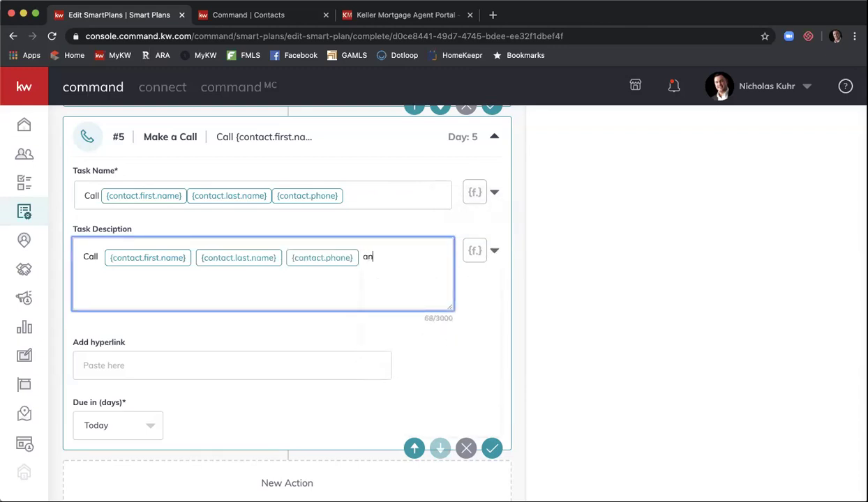
{"action": "type", "text": "d ask abotu"}
{"action": "key", "text": "BackSpace"}
{"action": "key", "text": "BackSpace"}
{"action": "key", "text": "BackSpace"}
{"action": "type", "text": "out their plans "}
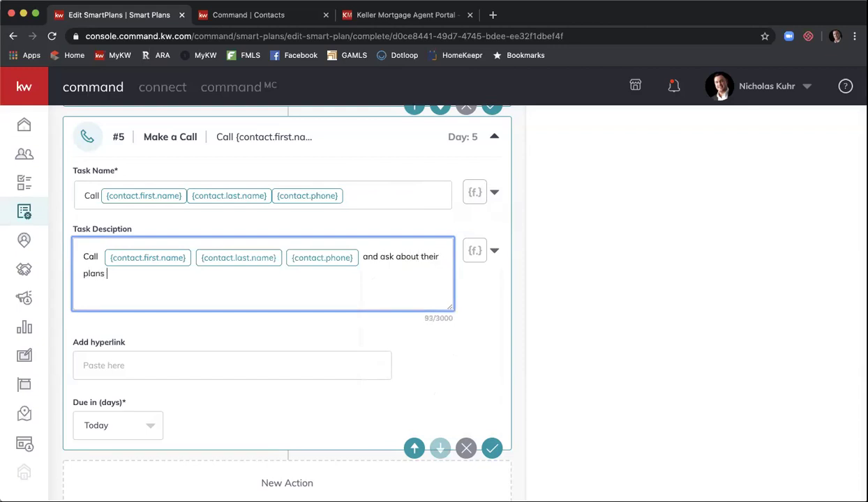
{"action": "type", "text": "for buying."}
{"action": "scroll", "coordinate": [230, 390], "scroll_direction": "down", "scroll_amount": 1}
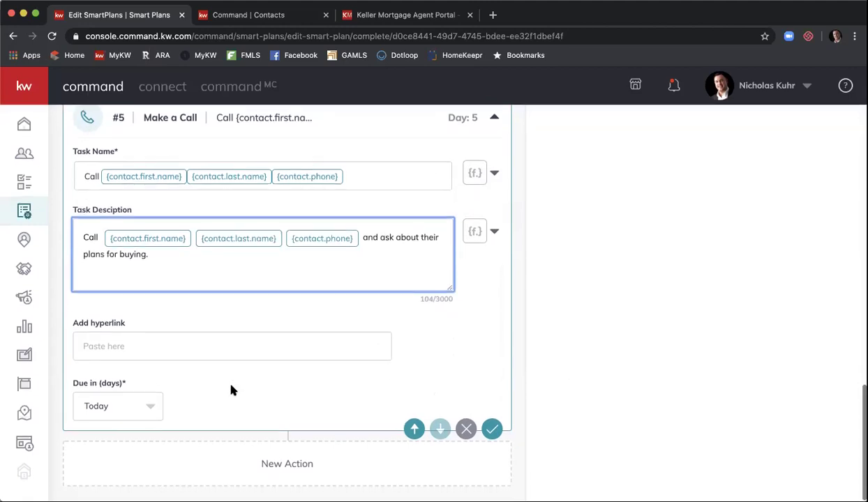
{"action": "left_click", "coordinate": [153, 408]}
{"action": "left_click", "coordinate": [115, 419]}
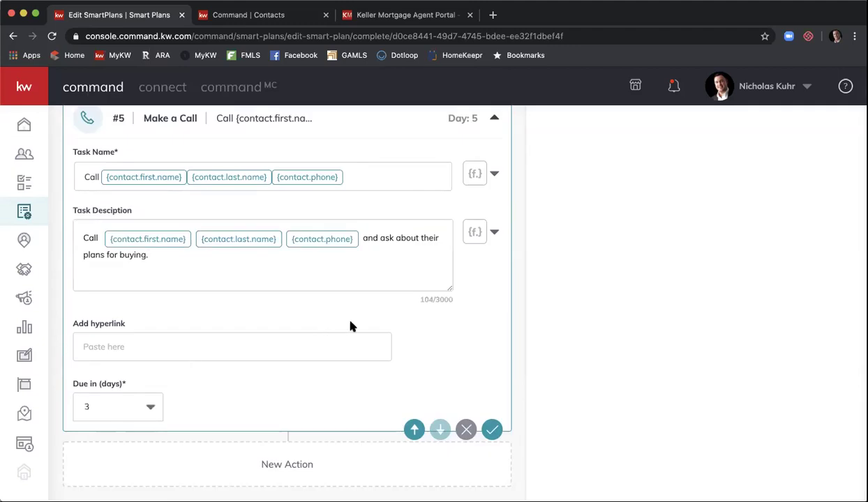
Step: Set the Set Delay step #6 to 4 days using the Due in spinner
{"action": "scroll", "coordinate": [537, 313], "scroll_direction": "up", "scroll_amount": 5}
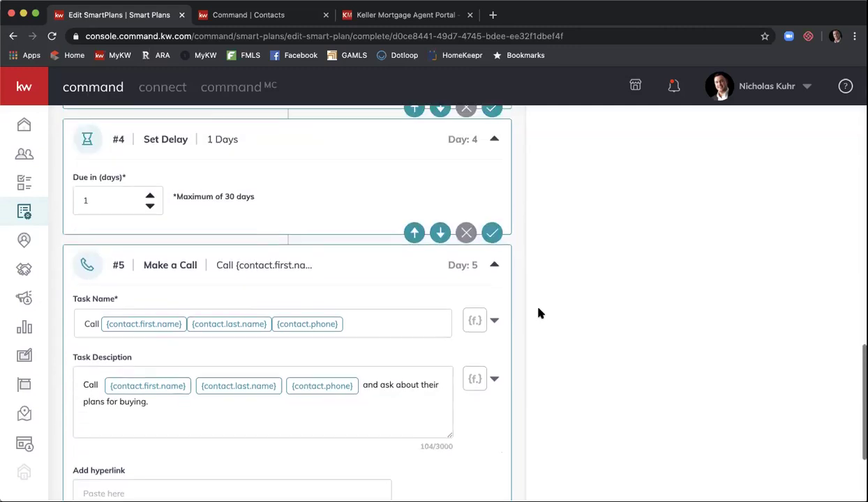
{"action": "scroll", "coordinate": [538, 313], "scroll_direction": "up", "scroll_amount": 7}
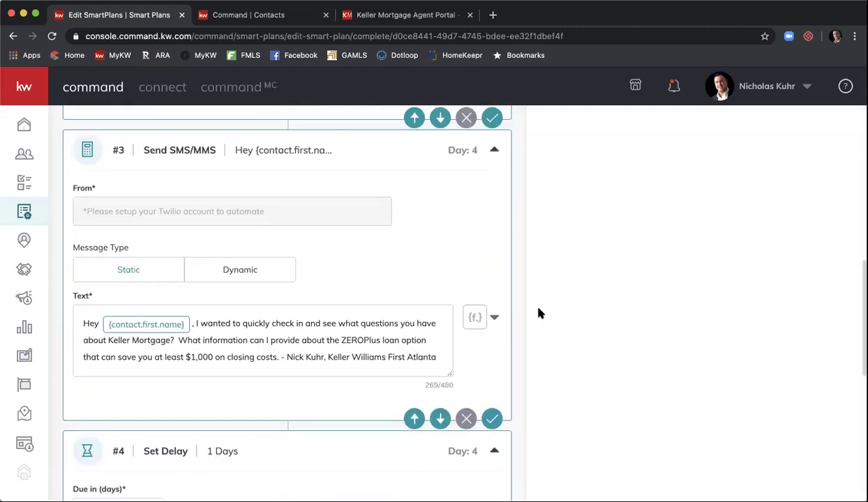
{"action": "scroll", "coordinate": [538, 313], "scroll_direction": "up", "scroll_amount": 6}
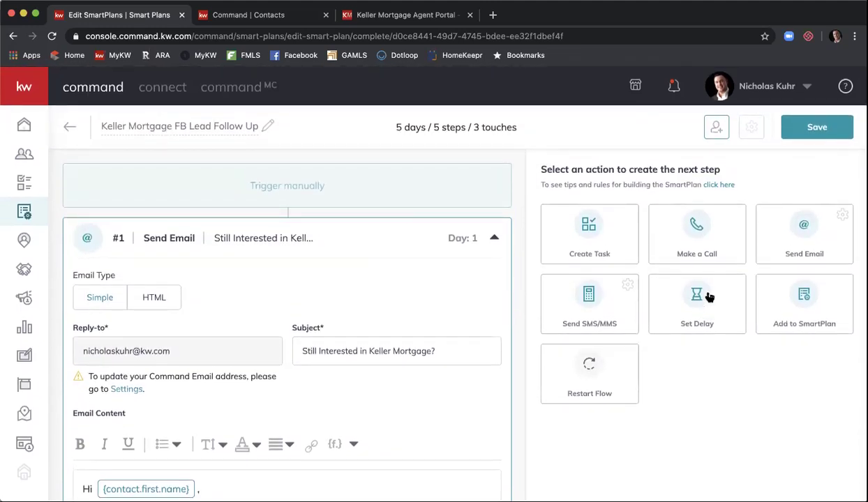
{"action": "scroll", "coordinate": [544, 211], "scroll_direction": "down", "scroll_amount": 15}
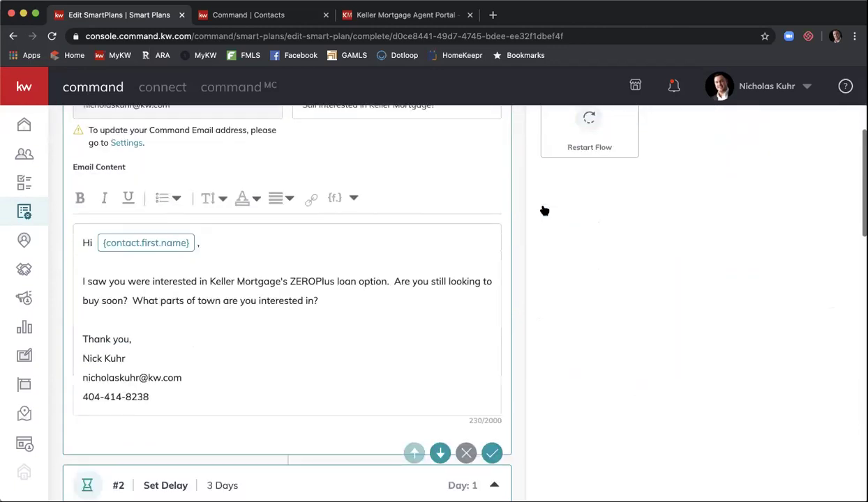
{"action": "scroll", "coordinate": [544, 210], "scroll_direction": "down", "scroll_amount": 4}
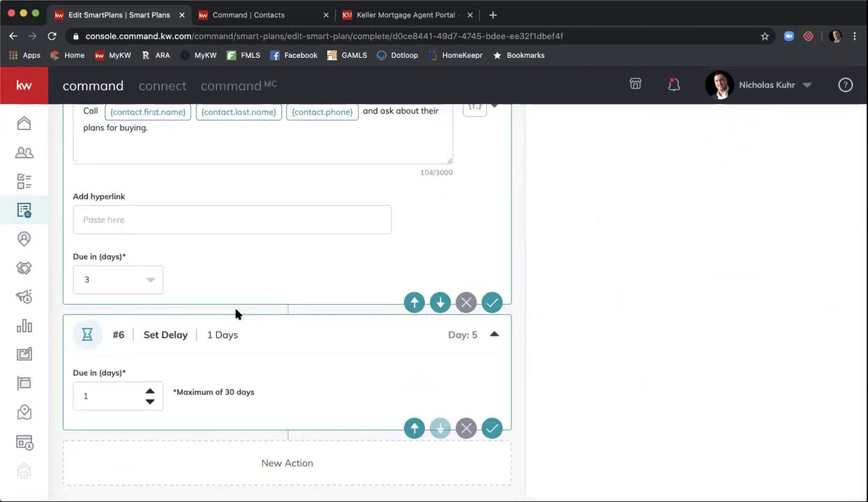
{"action": "left_click", "coordinate": [150, 403]}
{"action": "left_click", "coordinate": [150, 394]}
{"action": "left_click", "coordinate": [150, 394]}
{"action": "left_click", "coordinate": [150, 394]}
{"action": "left_click", "coordinate": [150, 394]}
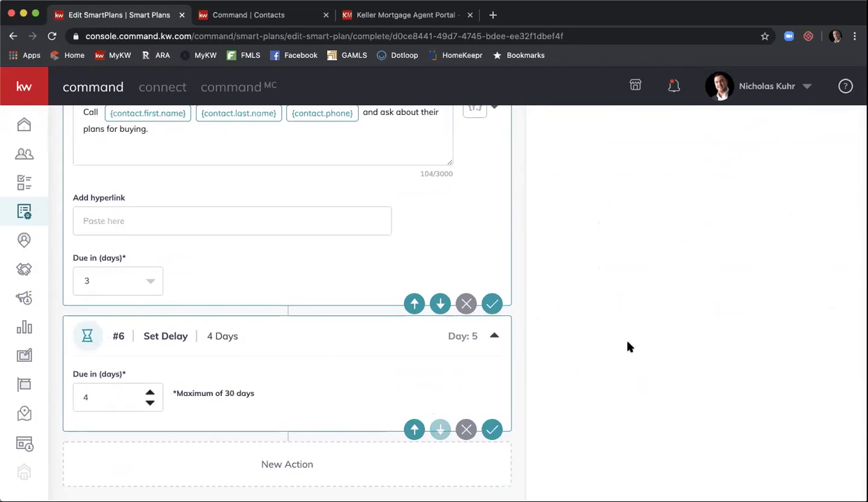
{"action": "scroll", "coordinate": [628, 347], "scroll_direction": "up", "scroll_amount": 15}
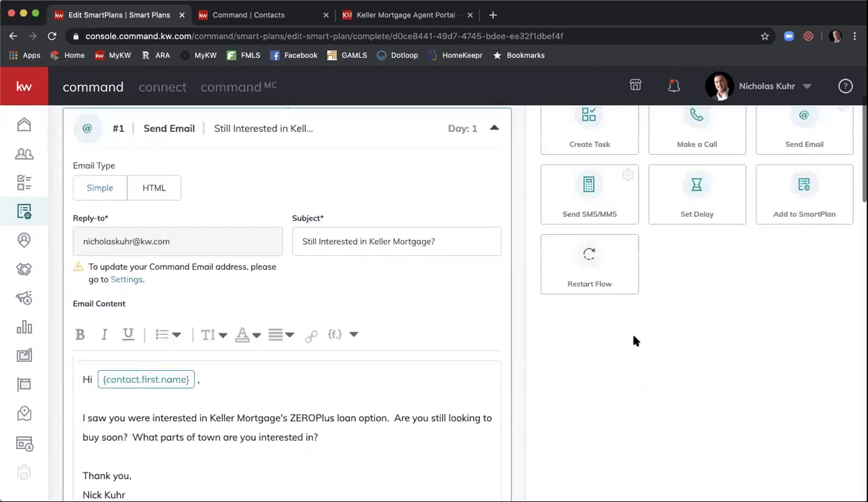
{"action": "scroll", "coordinate": [634, 340], "scroll_direction": "up", "scroll_amount": 3}
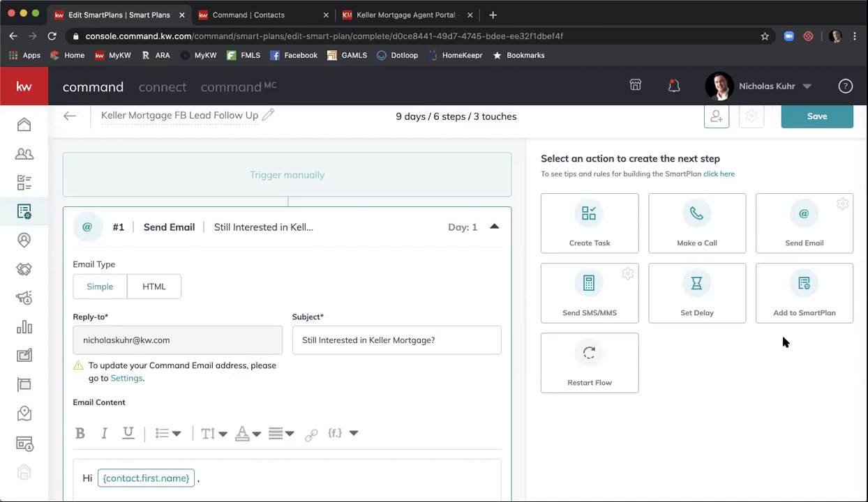
Step: Add an Add to SmartPlan step #7 and check its empty Select SmartPlan list
{"action": "left_click", "coordinate": [819, 292]}
{"action": "scroll", "coordinate": [524, 189], "scroll_direction": "down", "scroll_amount": 5}
{"action": "scroll", "coordinate": [525, 190], "scroll_direction": "down", "scroll_amount": 15}
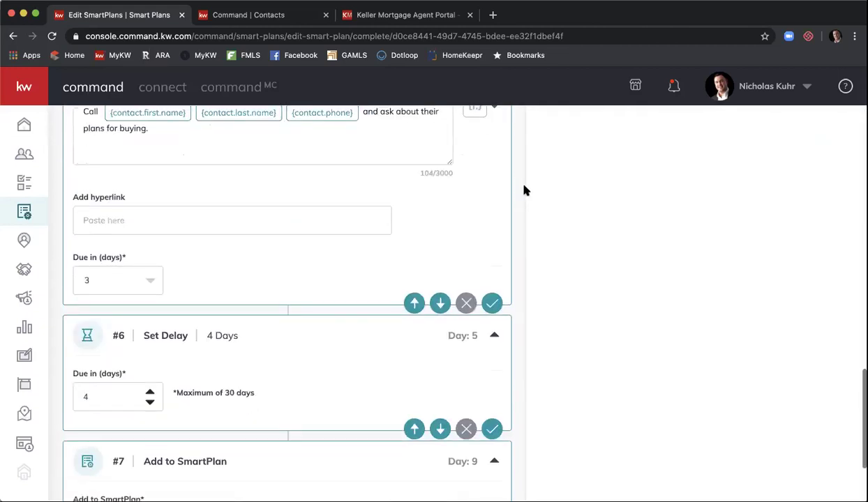
{"action": "left_click", "coordinate": [490, 387]}
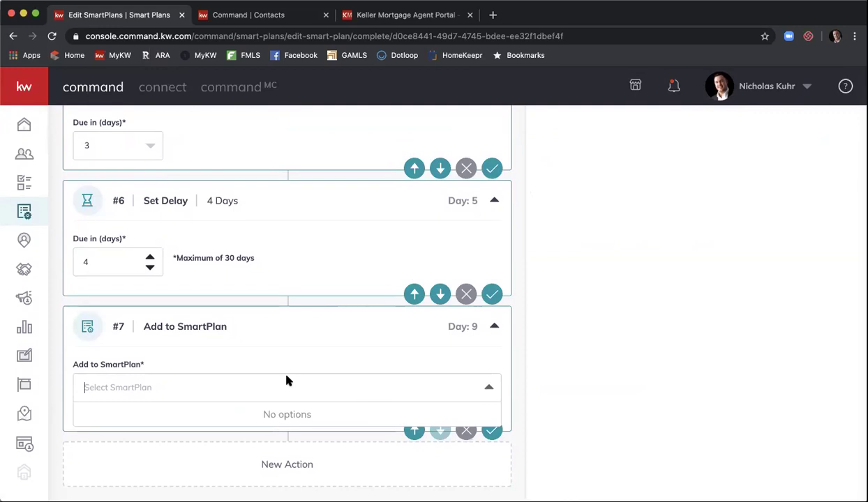
{"action": "left_click", "coordinate": [603, 373]}
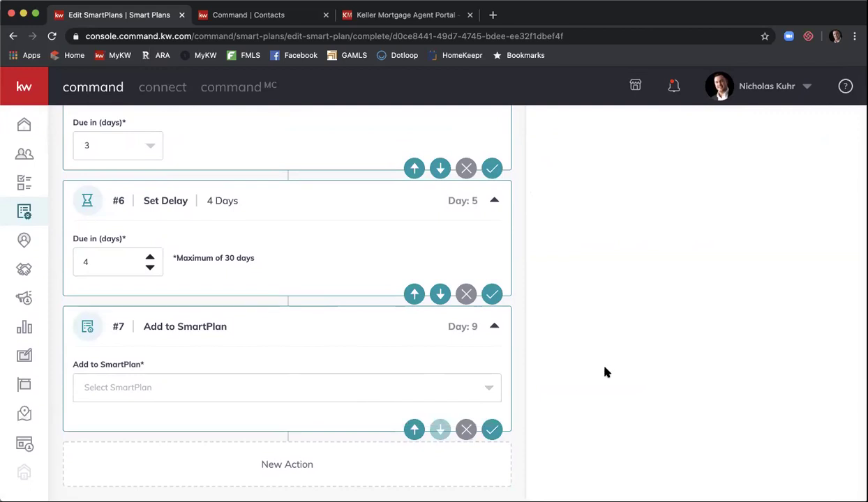
{"action": "scroll", "coordinate": [605, 370], "scroll_direction": "up", "scroll_amount": 10}
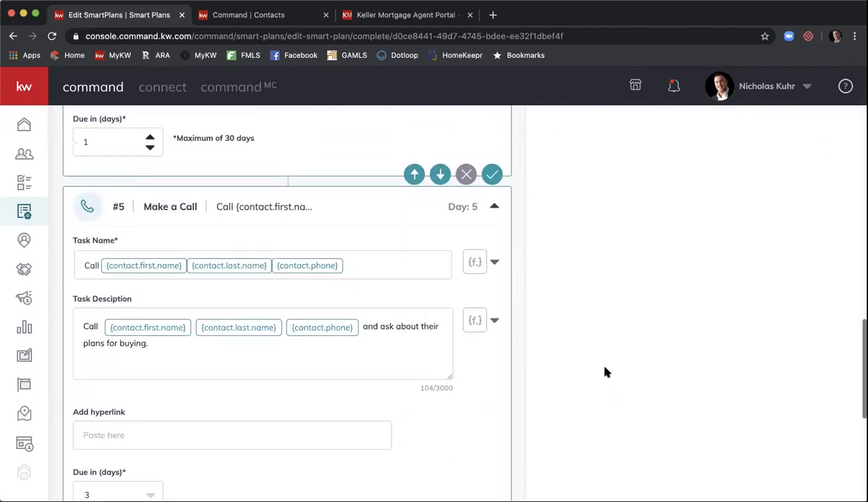
{"action": "scroll", "coordinate": [605, 372], "scroll_direction": "up", "scroll_amount": 10}
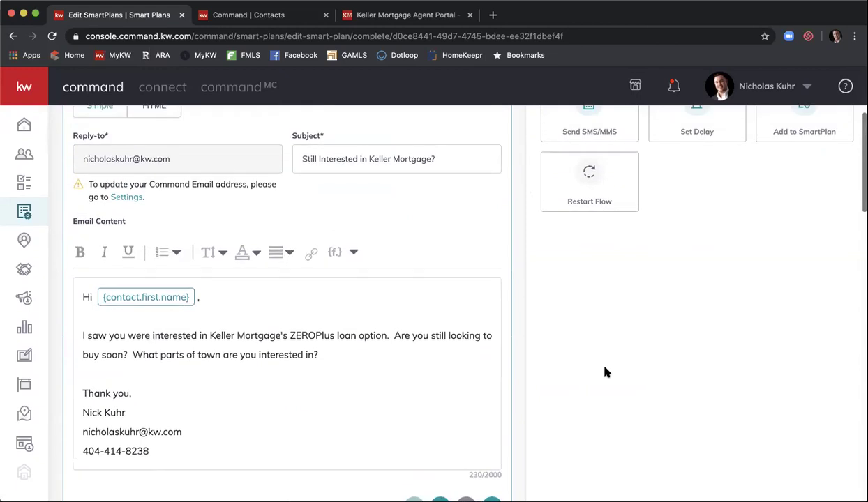
{"action": "scroll", "coordinate": [605, 371], "scroll_direction": "up", "scroll_amount": 2}
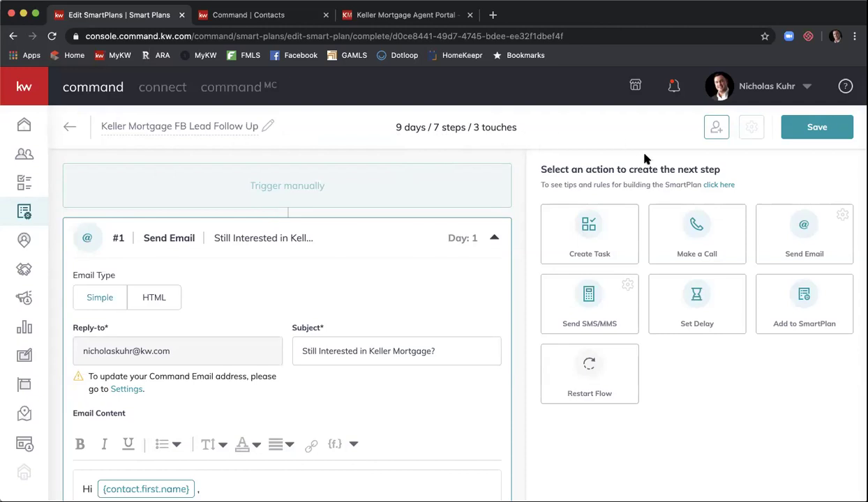
Step: Try adding contacts, choosing Save and Continue, then dismiss the prompt
{"action": "left_click", "coordinate": [715, 131]}
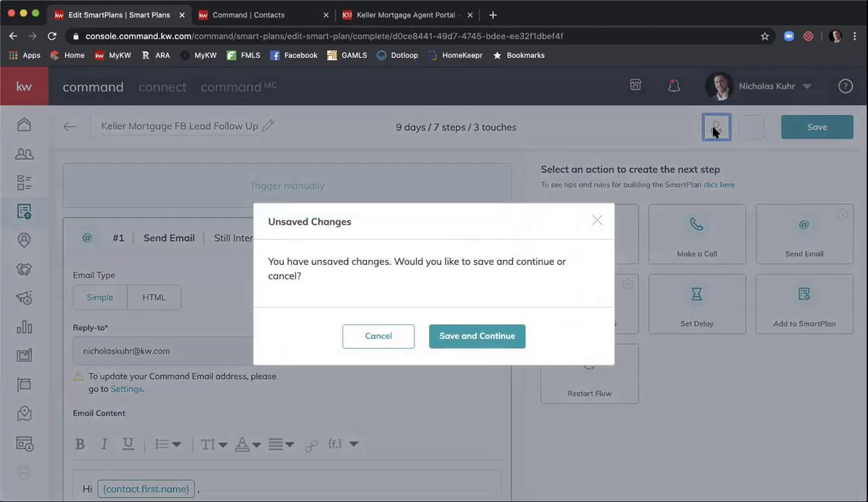
{"action": "left_click", "coordinate": [462, 337]}
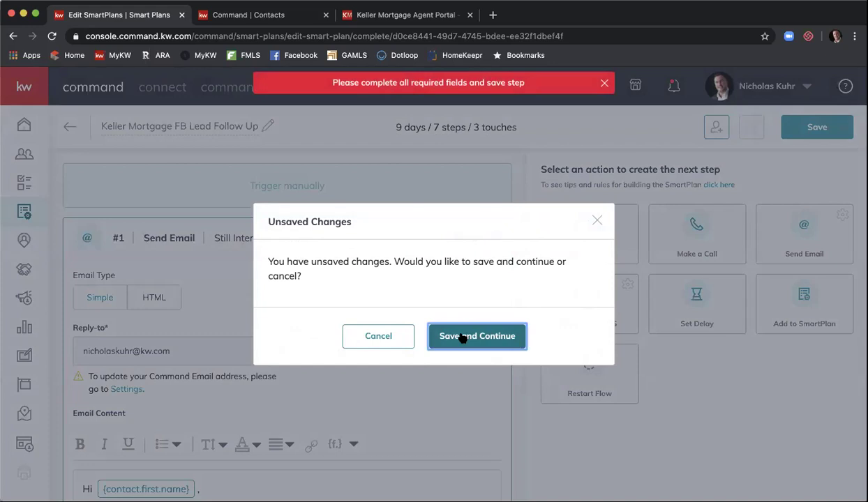
{"action": "left_click", "coordinate": [388, 336]}
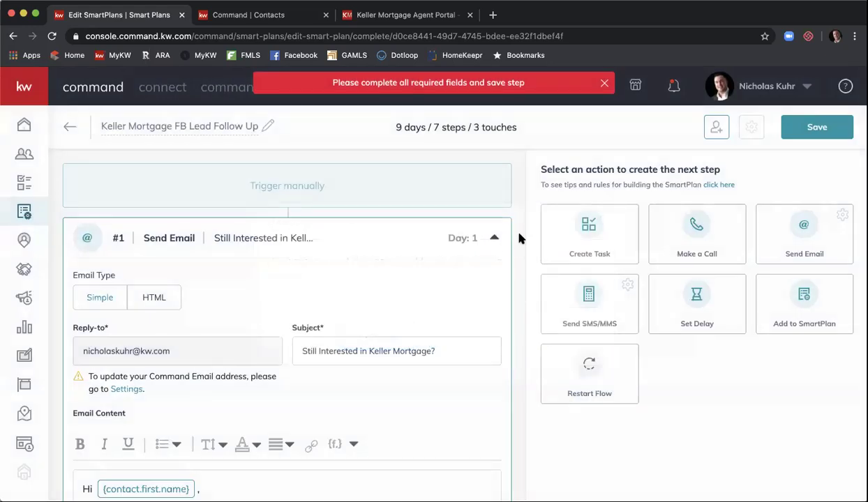
Step: Delete the unfilled Add to SmartPlan step #7
{"action": "scroll", "coordinate": [518, 238], "scroll_direction": "down", "scroll_amount": 15}
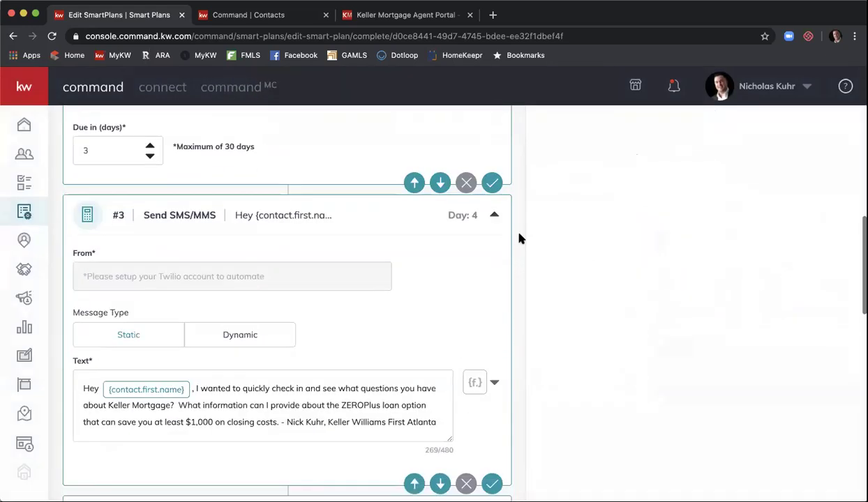
{"action": "scroll", "coordinate": [519, 238], "scroll_direction": "down", "scroll_amount": 8}
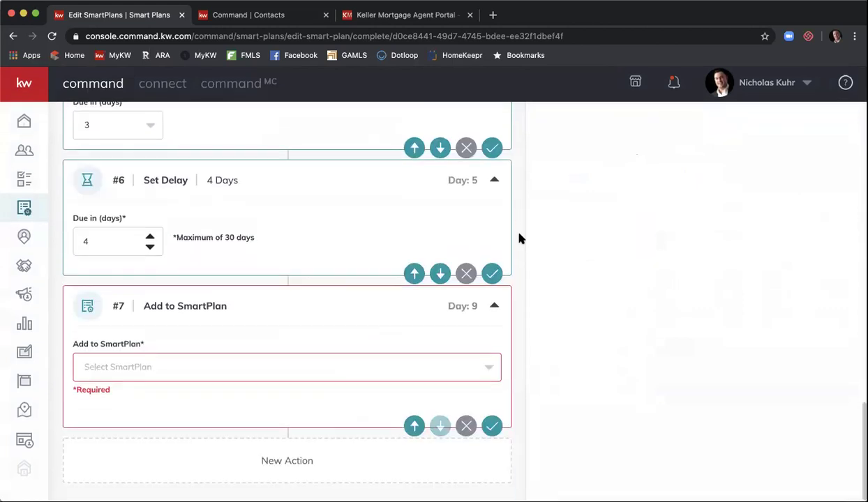
{"action": "left_click", "coordinate": [455, 432]}
{"action": "left_click", "coordinate": [477, 325]}
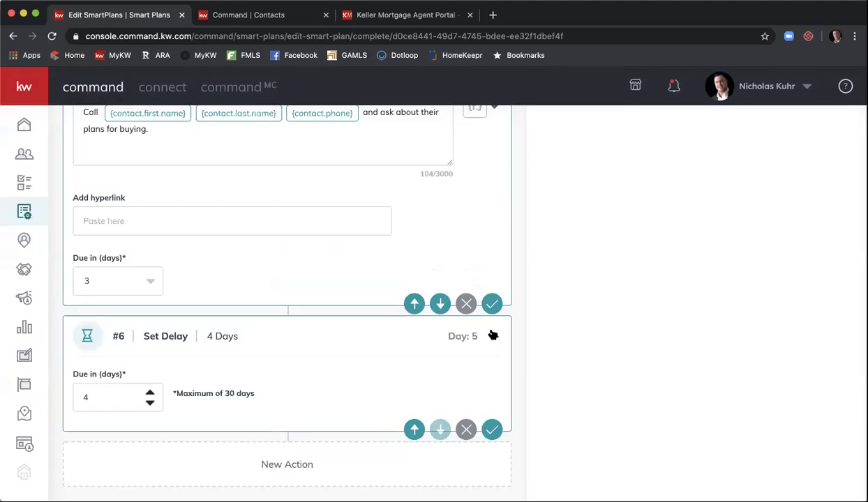
Step: Save the plan and try searching clients by a contact's first name
{"action": "left_click", "coordinate": [802, 133]}
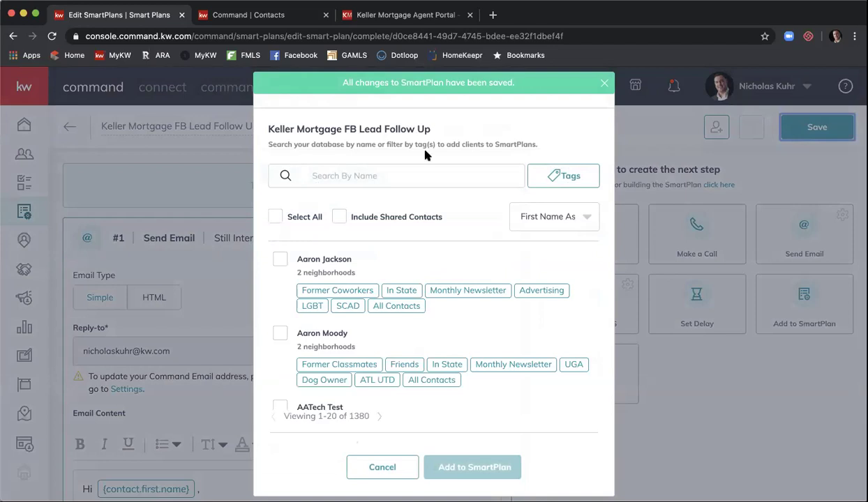
{"action": "left_click", "coordinate": [394, 177]}
{"action": "type", "text": "nicholas"}
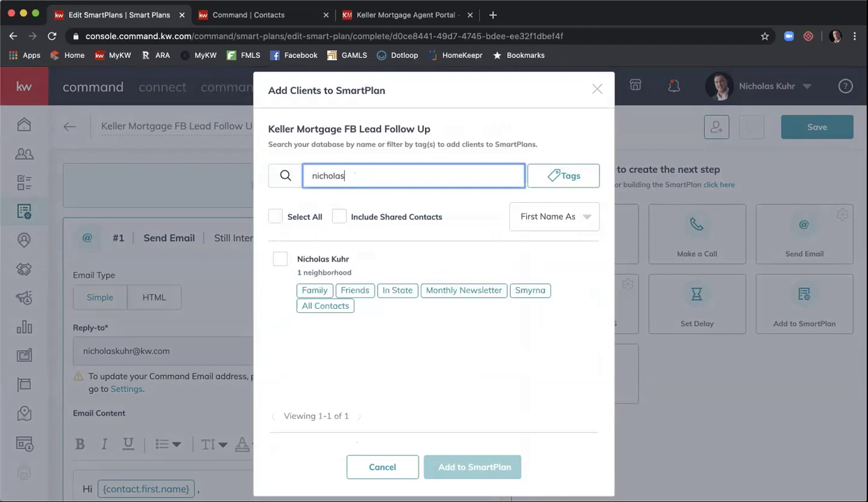
{"action": "key", "text": "BackSpace"}
{"action": "key", "text": "BackSpace"}
{"action": "key", "text": "BackSpace"}
{"action": "key", "text": "BackSpace"}
{"action": "key", "text": "BackSpace"}
{"action": "key", "text": "BackSpace"}
{"action": "key", "text": "BackSpace"}
{"action": "key", "text": "BackSpace"}
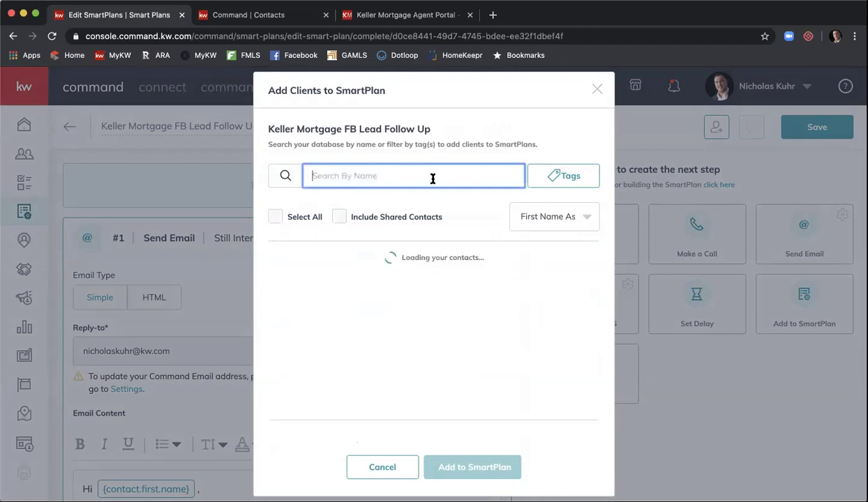
Step: Try the Tags filter and a 'keller mortg' search, then cancel without adding clients
{"action": "left_click", "coordinate": [542, 176]}
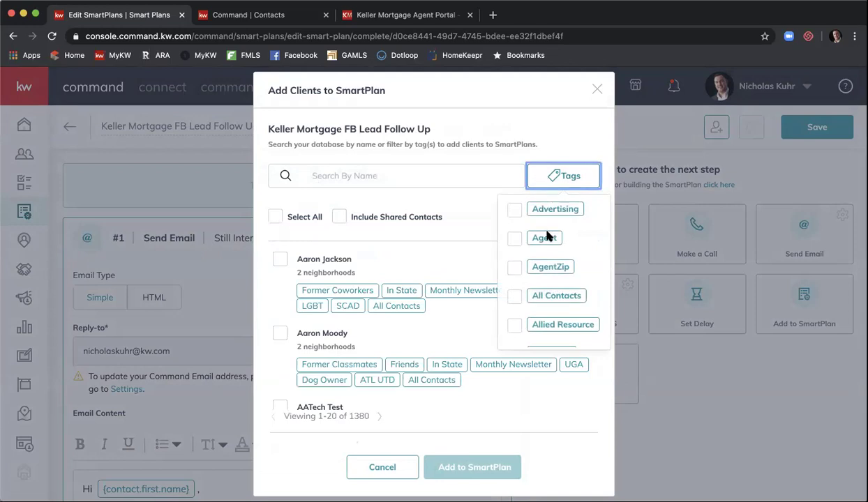
{"action": "left_click", "coordinate": [488, 176]}
{"action": "type", "text": "keller mortg"}
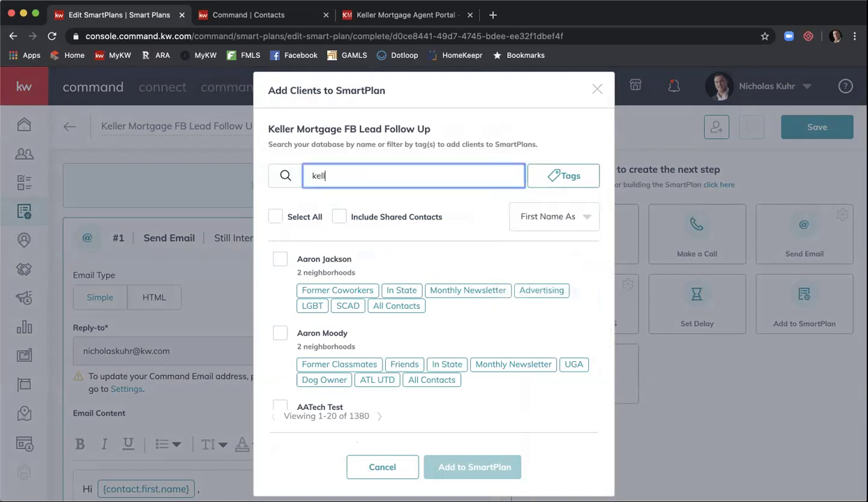
{"action": "key", "text": "BackSpace"}
{"action": "key", "text": "BackSpace"}
{"action": "key", "text": "BackSpace"}
{"action": "key", "text": "BackSpace"}
{"action": "key", "text": "BackSpace"}
{"action": "key", "text": "BackSpace"}
{"action": "key", "text": "BackSpace"}
{"action": "key", "text": "BackSpace"}
{"action": "key", "text": "BackSpace"}
{"action": "key", "text": "BackSpace"}
{"action": "key", "text": "BackSpace"}
{"action": "key", "text": "BackSpace"}
{"action": "left_click", "coordinate": [562, 175]}
{"action": "scroll", "coordinate": [574, 232], "scroll_direction": "down", "scroll_amount": 2}
{"action": "scroll", "coordinate": [574, 232], "scroll_direction": "down", "scroll_amount": 5}
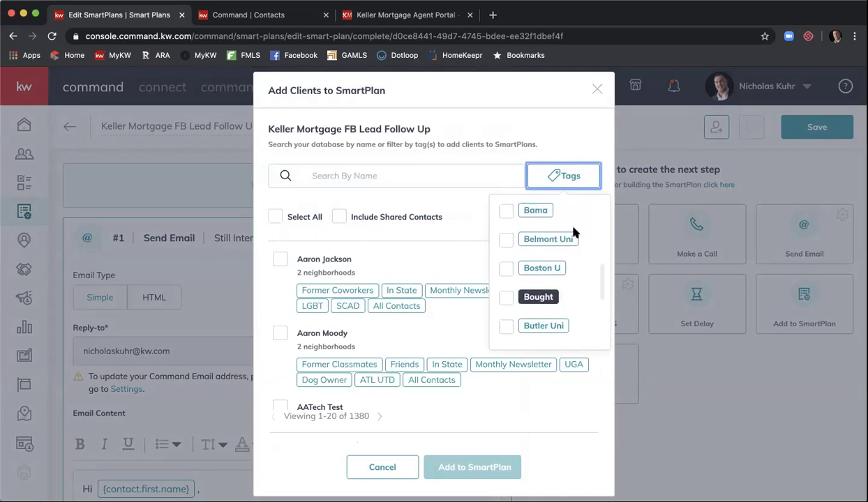
{"action": "left_click", "coordinate": [568, 137]}
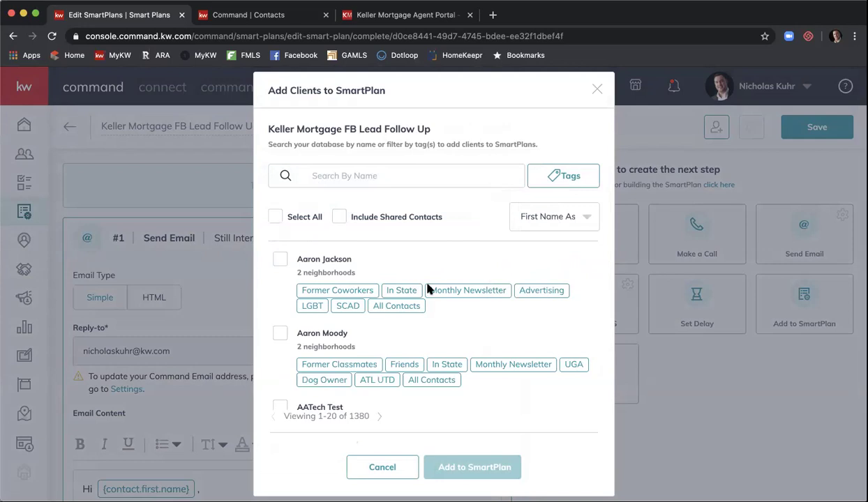
{"action": "left_click", "coordinate": [382, 466]}
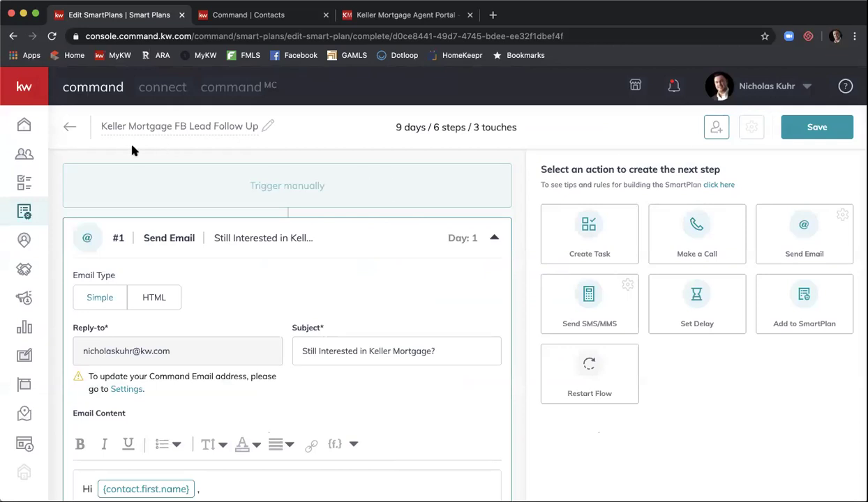
Step: Go back to My SmartPlans, reload, and open then close the plan's Add Clients window
{"action": "left_click", "coordinate": [69, 129]}
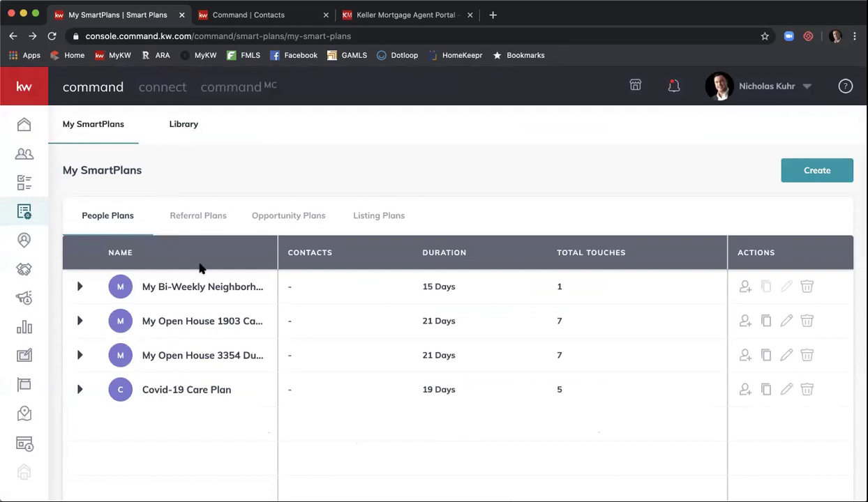
{"action": "left_click", "coordinate": [52, 36]}
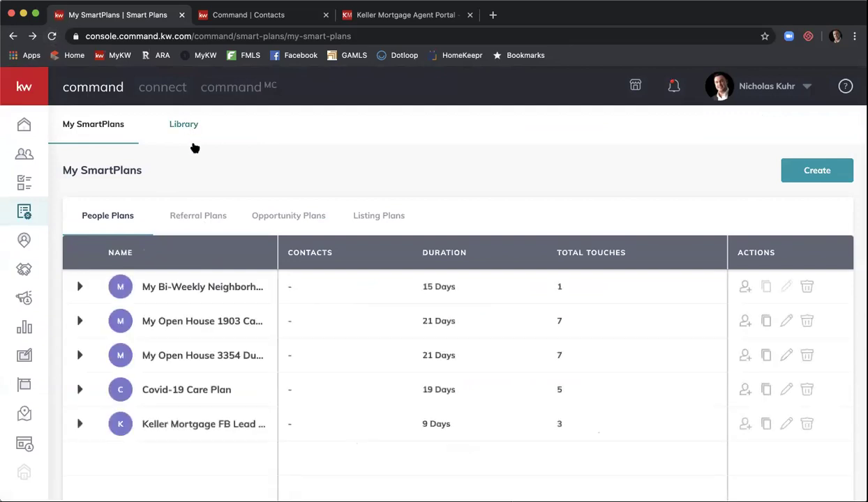
{"action": "scroll", "coordinate": [220, 349], "scroll_direction": "down", "scroll_amount": 2}
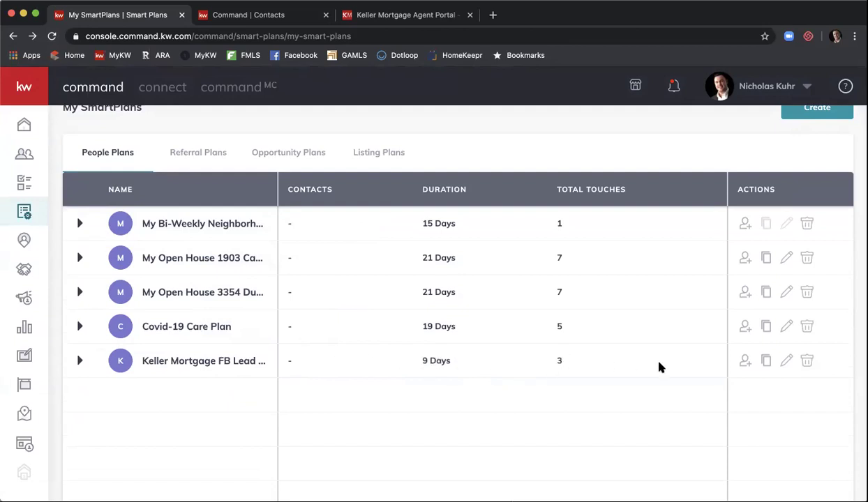
{"action": "left_click", "coordinate": [746, 361]}
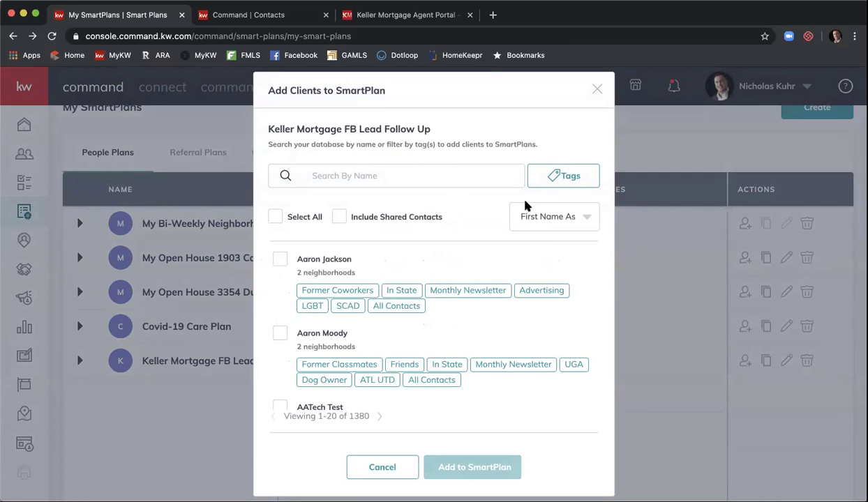
{"action": "left_click", "coordinate": [595, 91]}
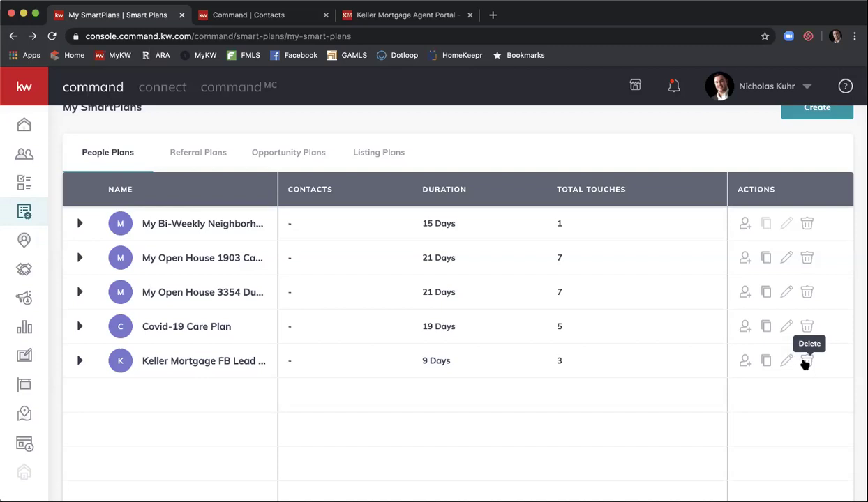
{"action": "scroll", "coordinate": [568, 297], "scroll_direction": "up", "scroll_amount": 2}
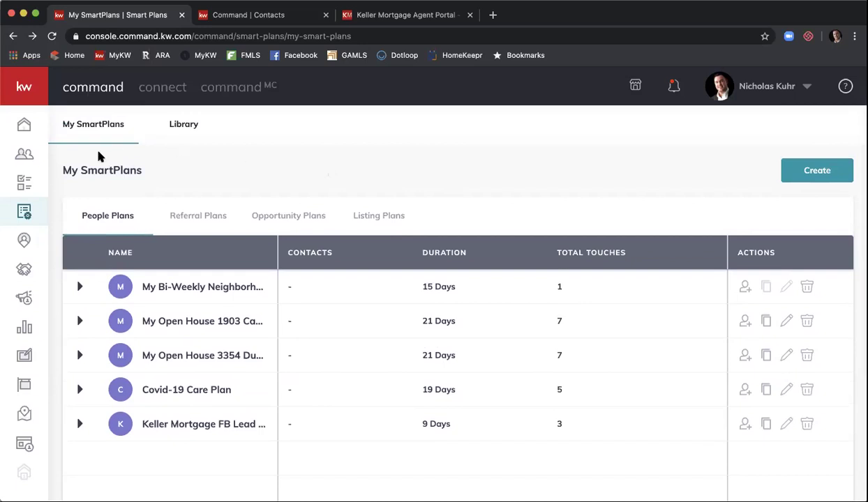
Step: Open Contacts and apply the Leads Only filter
{"action": "left_click", "coordinate": [24, 156]}
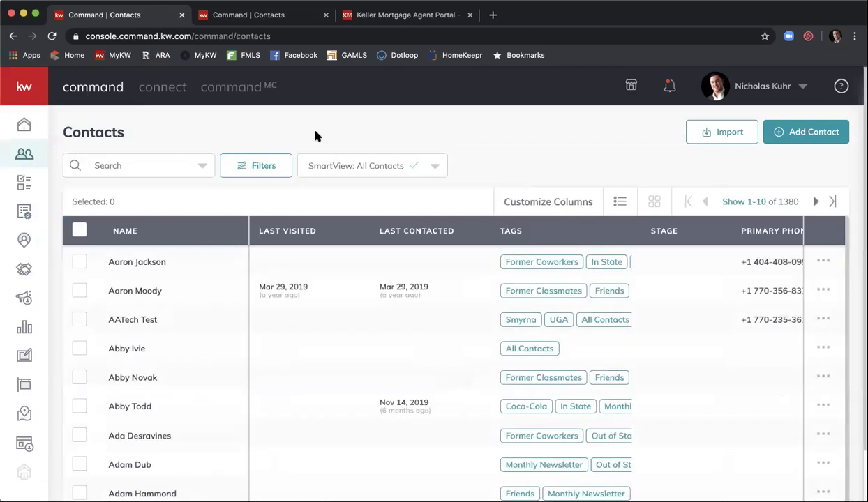
{"action": "left_click", "coordinate": [265, 167]}
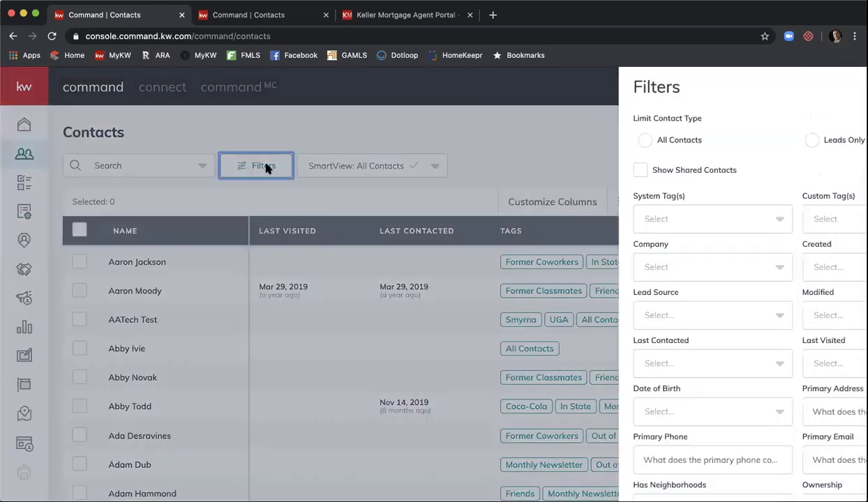
{"action": "left_click", "coordinate": [698, 143]}
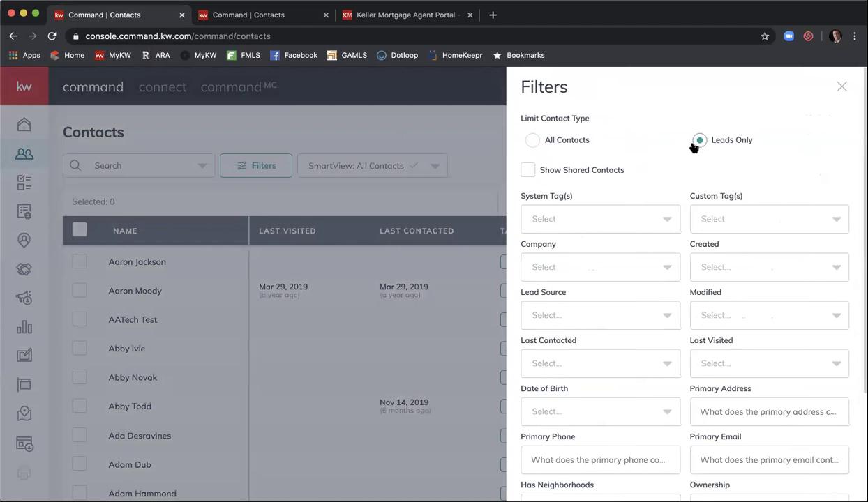
{"action": "scroll", "coordinate": [664, 145], "scroll_direction": "down", "scroll_amount": 3}
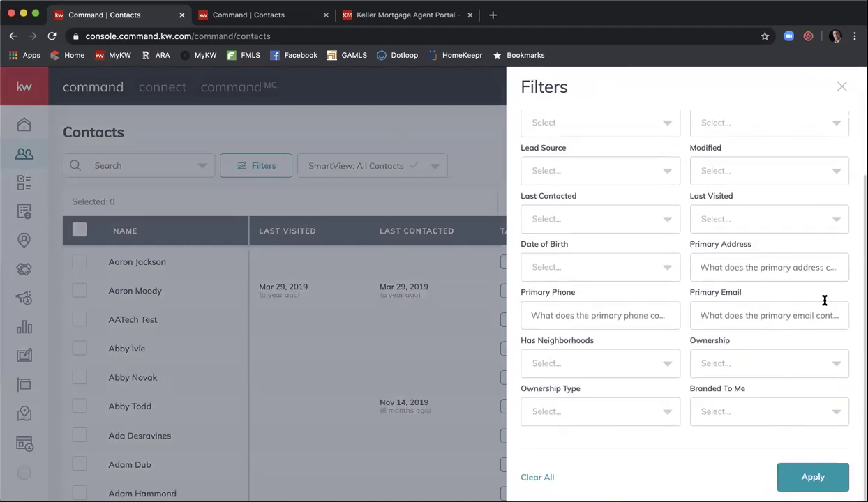
{"action": "left_click", "coordinate": [814, 477]}
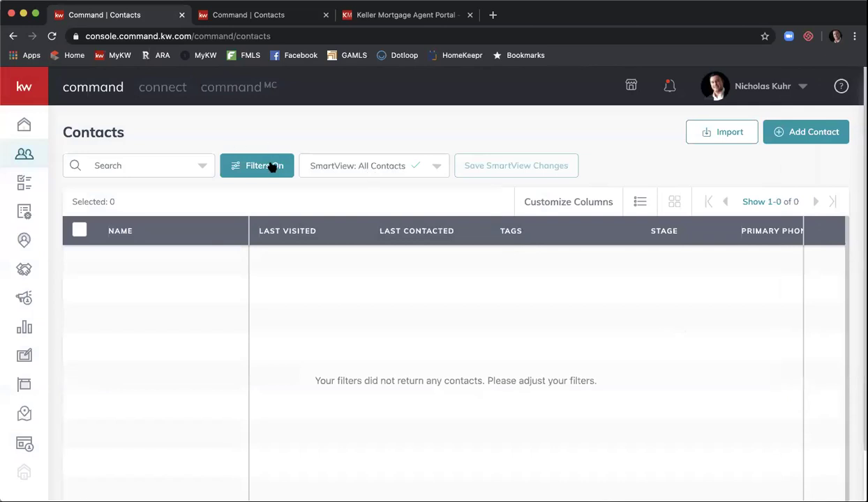
Step: Clear all filters to list all 1380 contacts
{"action": "left_click", "coordinate": [270, 166]}
{"action": "scroll", "coordinate": [786, 165], "scroll_direction": "up", "scroll_amount": 3}
{"action": "scroll", "coordinate": [786, 165], "scroll_direction": "down", "scroll_amount": 5}
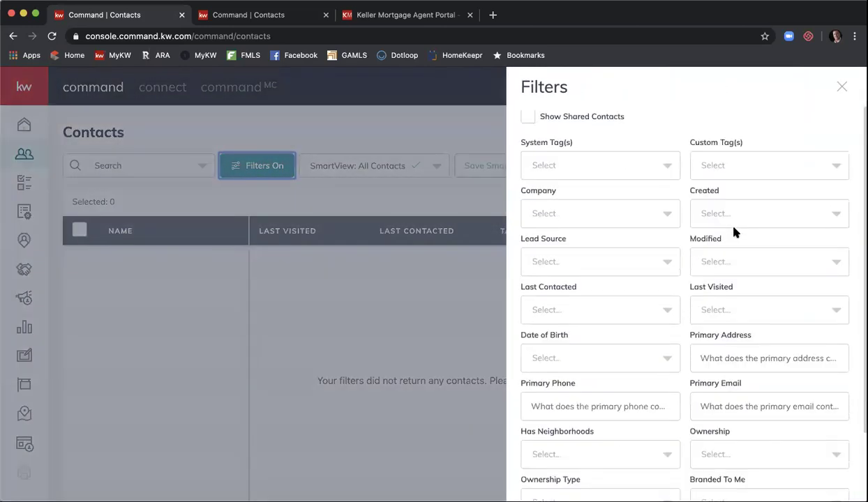
{"action": "left_click", "coordinate": [538, 478]}
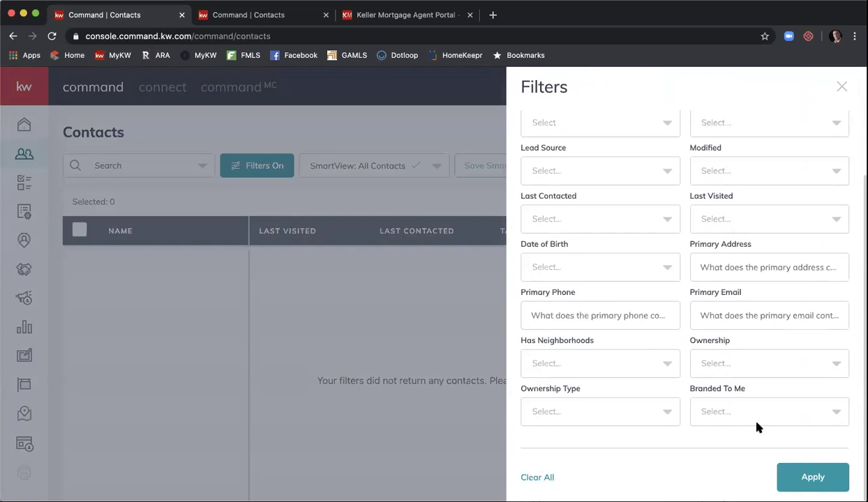
{"action": "left_click", "coordinate": [802, 482]}
{"action": "left_click", "coordinate": [161, 166]}
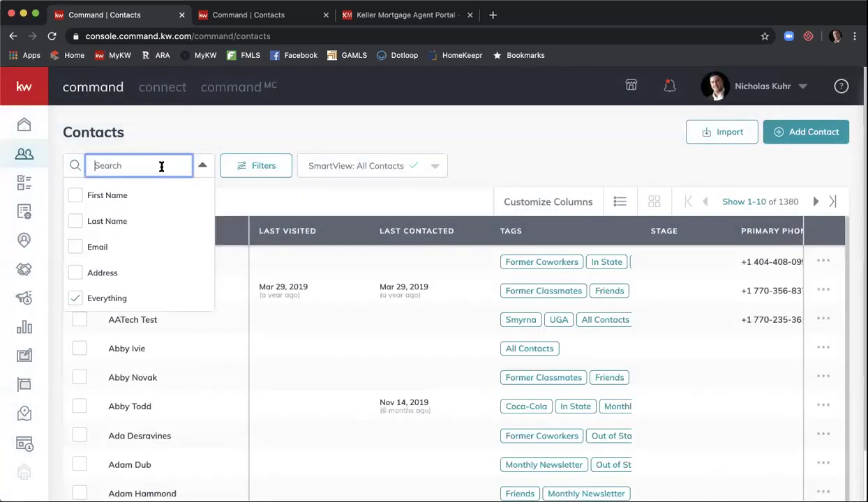
Step: Search contacts by First Name for the contact's first name and select the matching row
{"action": "left_click", "coordinate": [108, 195]}
{"action": "left_click", "coordinate": [118, 167]}
{"action": "type", "text": "nicholas"}
{"action": "left_click", "coordinate": [167, 137]}
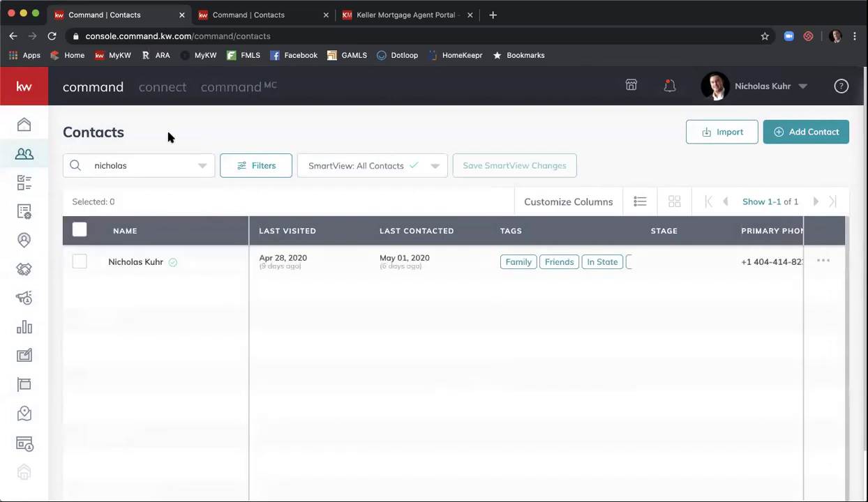
{"action": "left_click", "coordinate": [79, 264]}
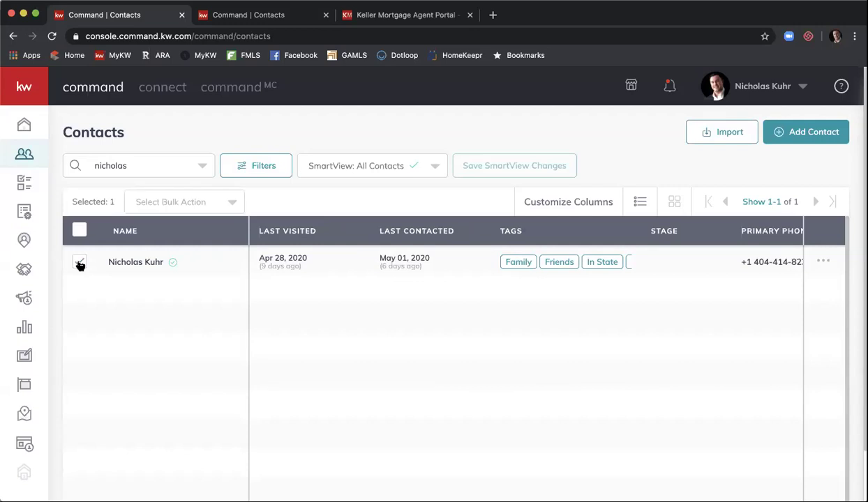
Step: Confirm the new 6-step plan is offered under the Add to SmartPlan bulk action, then open the contact's record
{"action": "left_click", "coordinate": [232, 203]}
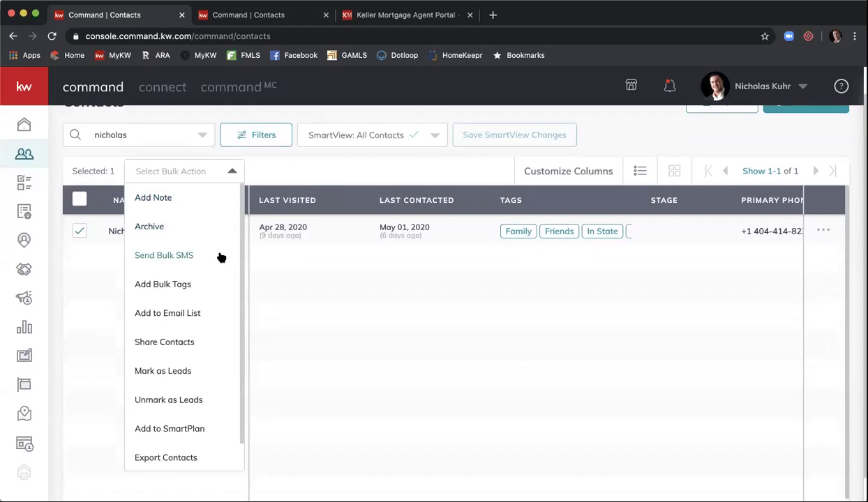
{"action": "scroll", "coordinate": [220, 259], "scroll_direction": "down", "scroll_amount": 1}
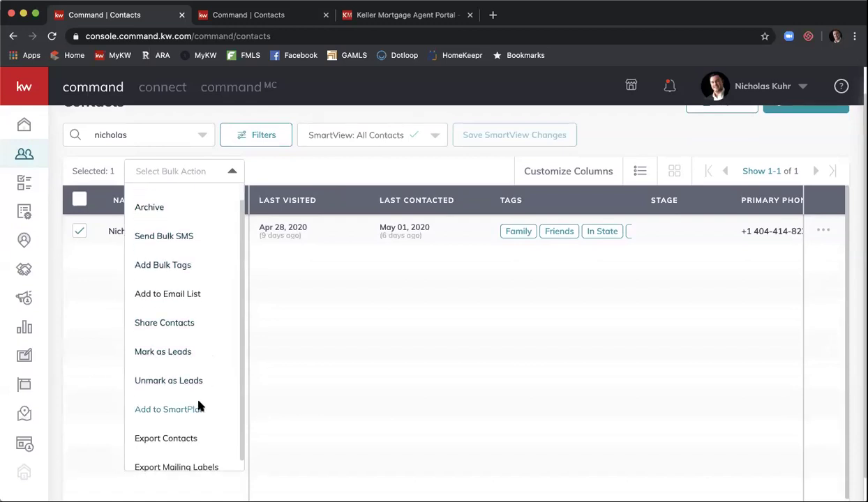
{"action": "left_click", "coordinate": [199, 406]}
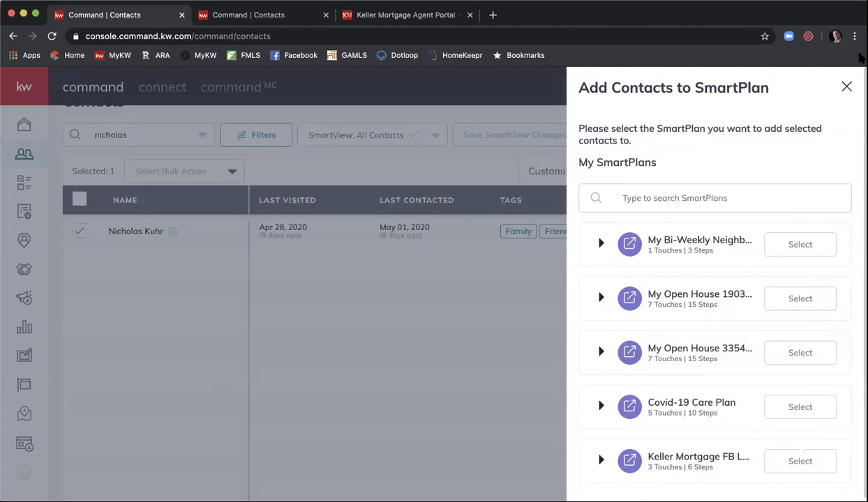
{"action": "left_click", "coordinate": [846, 89]}
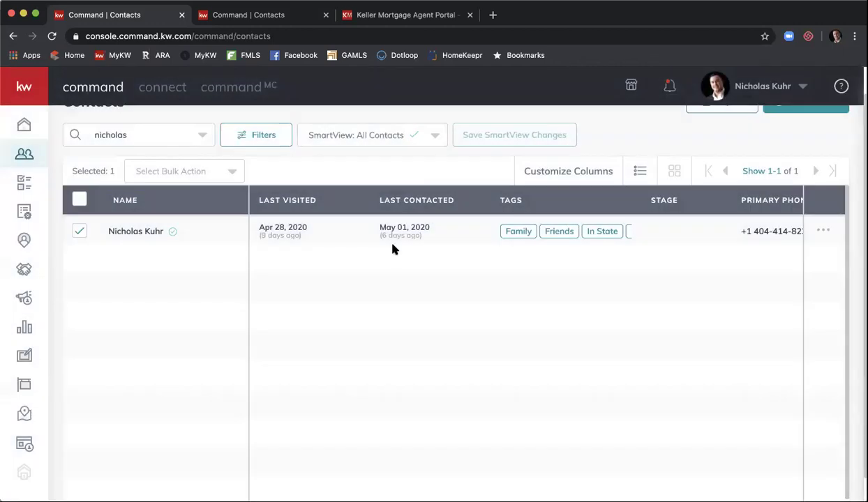
{"action": "left_click", "coordinate": [125, 232]}
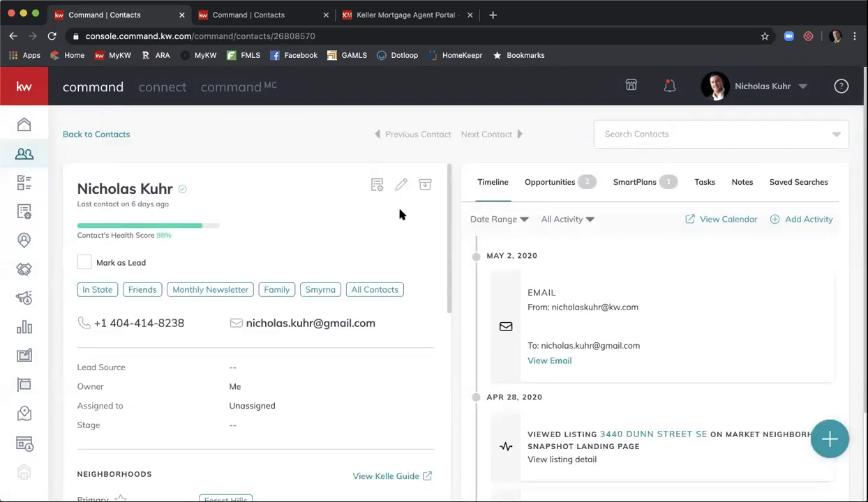
Step: Review the contact's enrolled SmartPlan and available plans without enrolling, then go to the Campaigns dashboard
{"action": "left_click", "coordinate": [630, 179]}
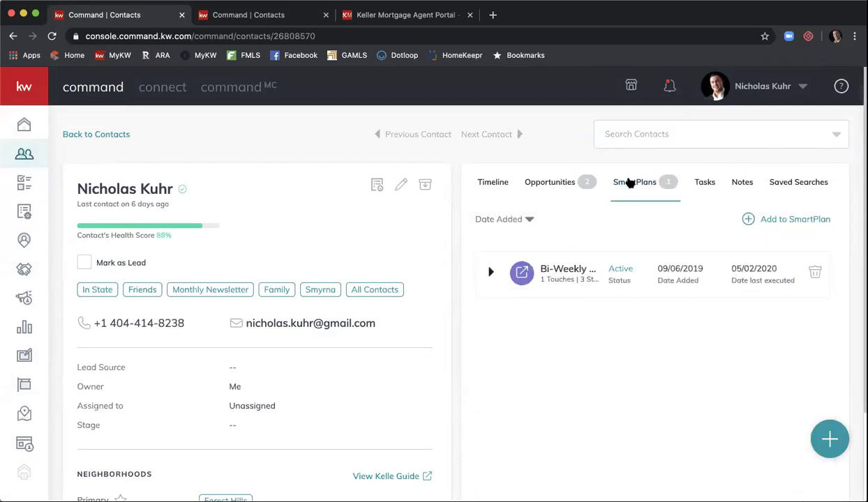
{"action": "left_click", "coordinate": [795, 220]}
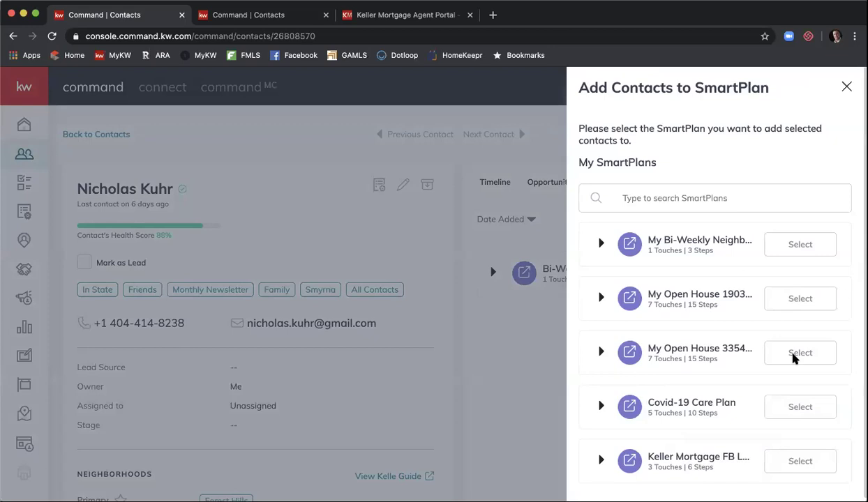
{"action": "left_click", "coordinate": [847, 88]}
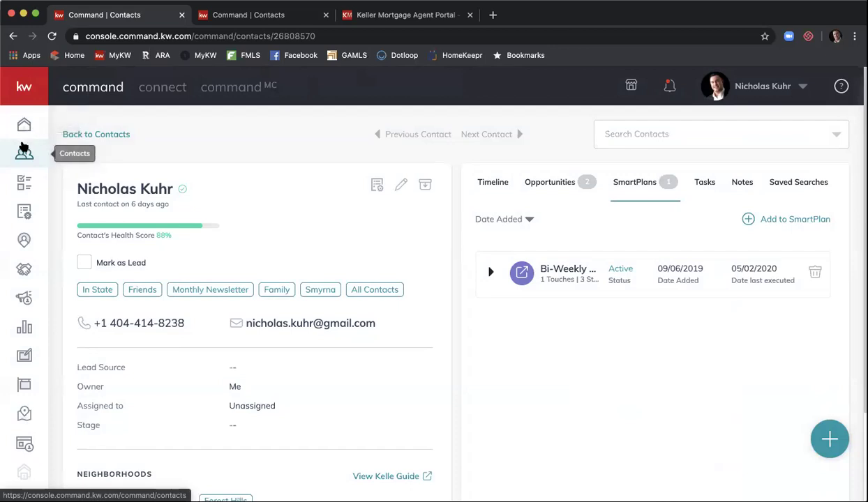
{"action": "left_click", "coordinate": [20, 301]}
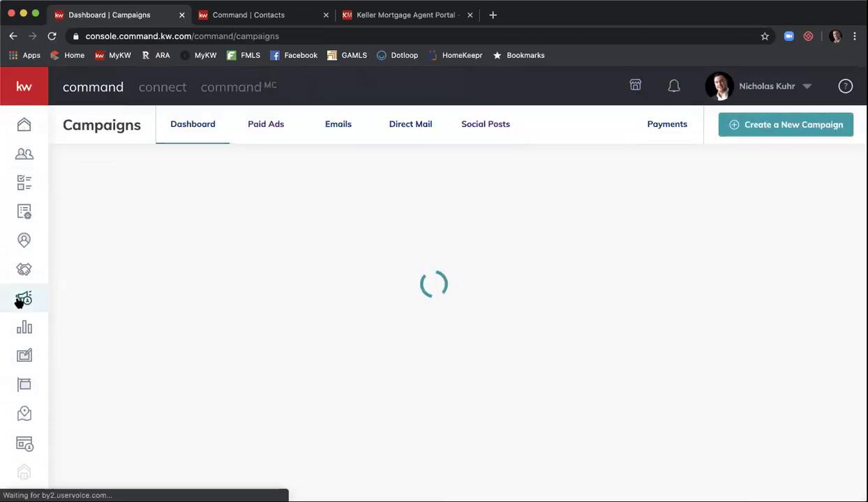